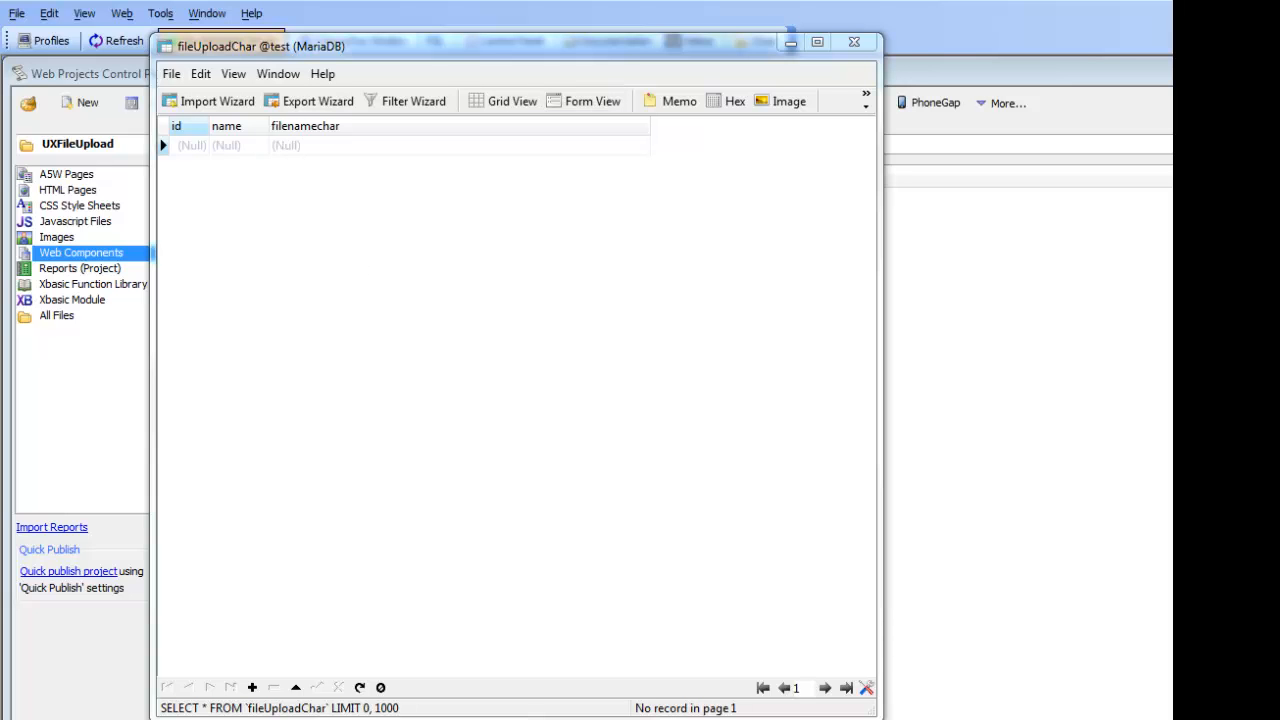
- Switch to the Web Projects Control Panel and create a blank UX component in the UXFileUpload project
key("alt+Tab")
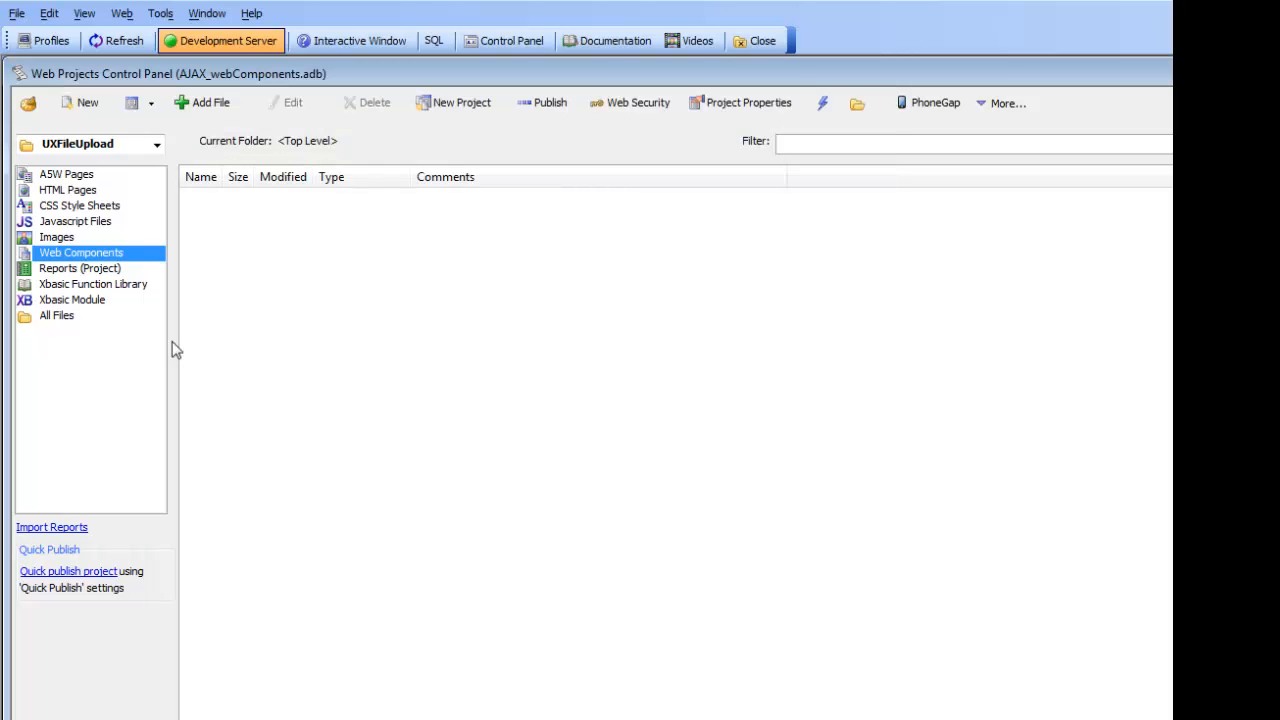
left_click(131, 102)
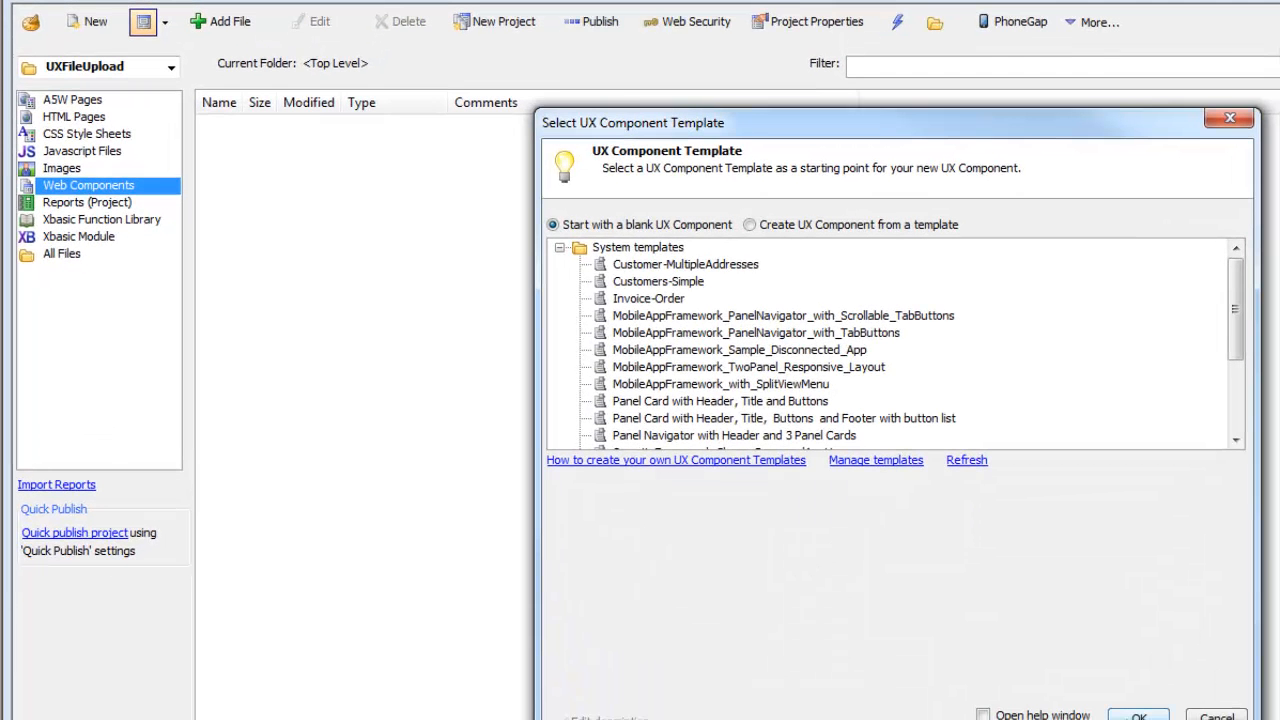
left_click(1125, 715)
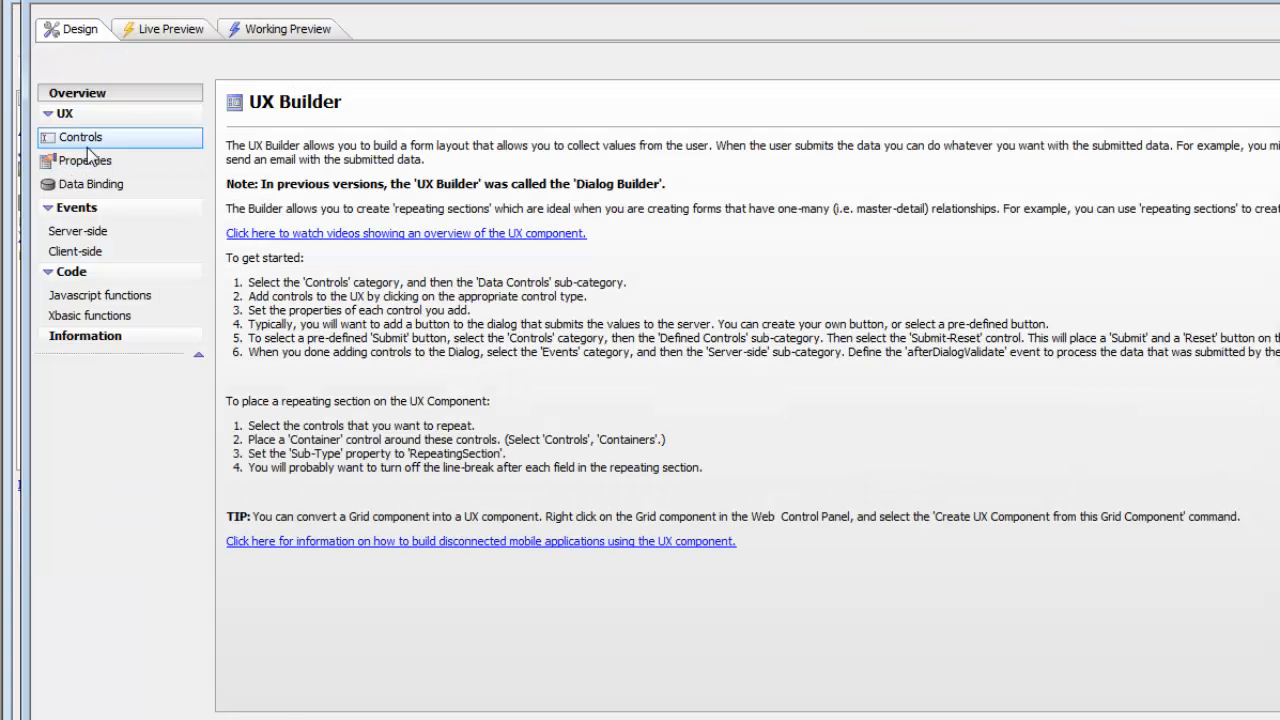
- Start creating multiple new textbox controls populated from a table, using the named connection maria_test2
left_click(86, 139)
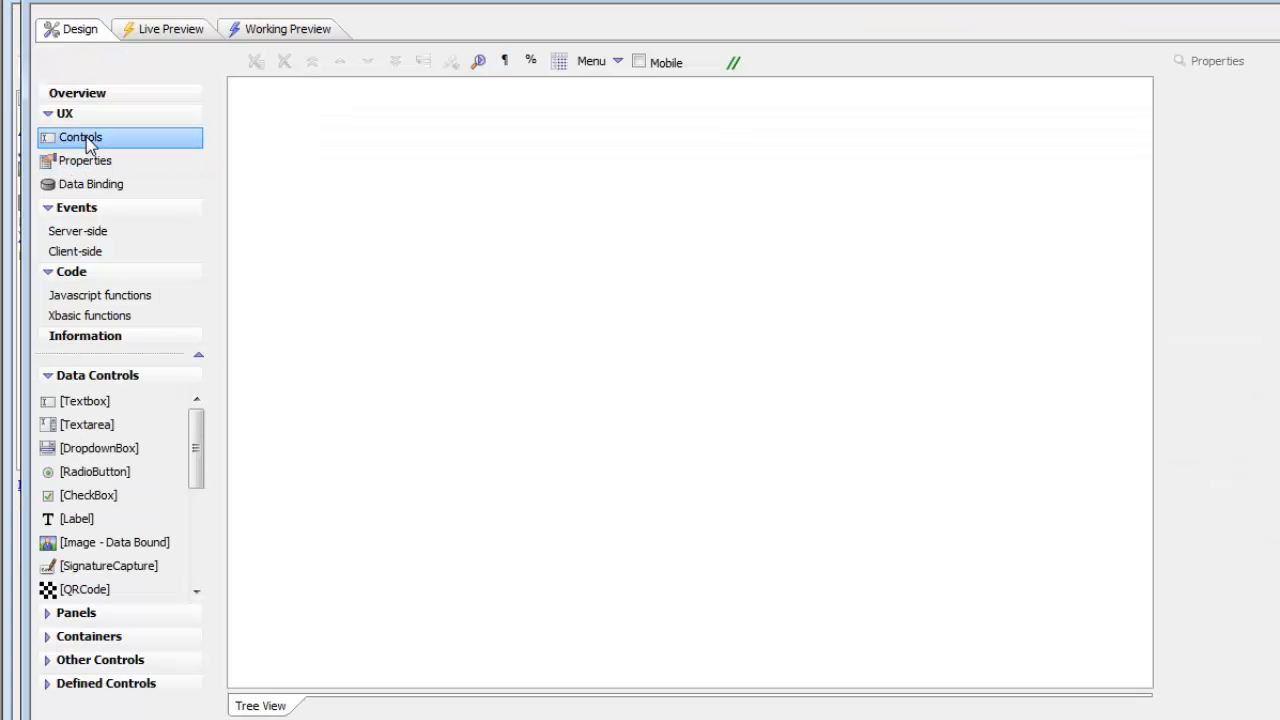
double_click(86, 401)
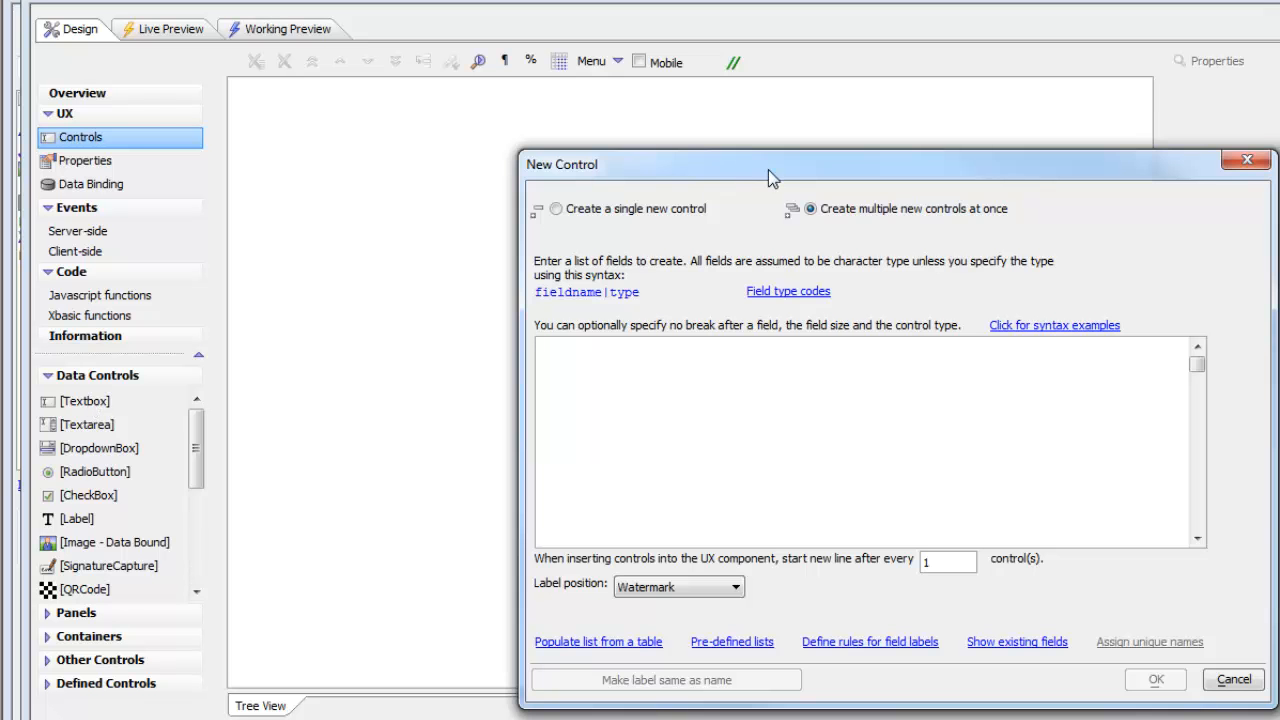
left_click_drag(768, 169, 540, 100)
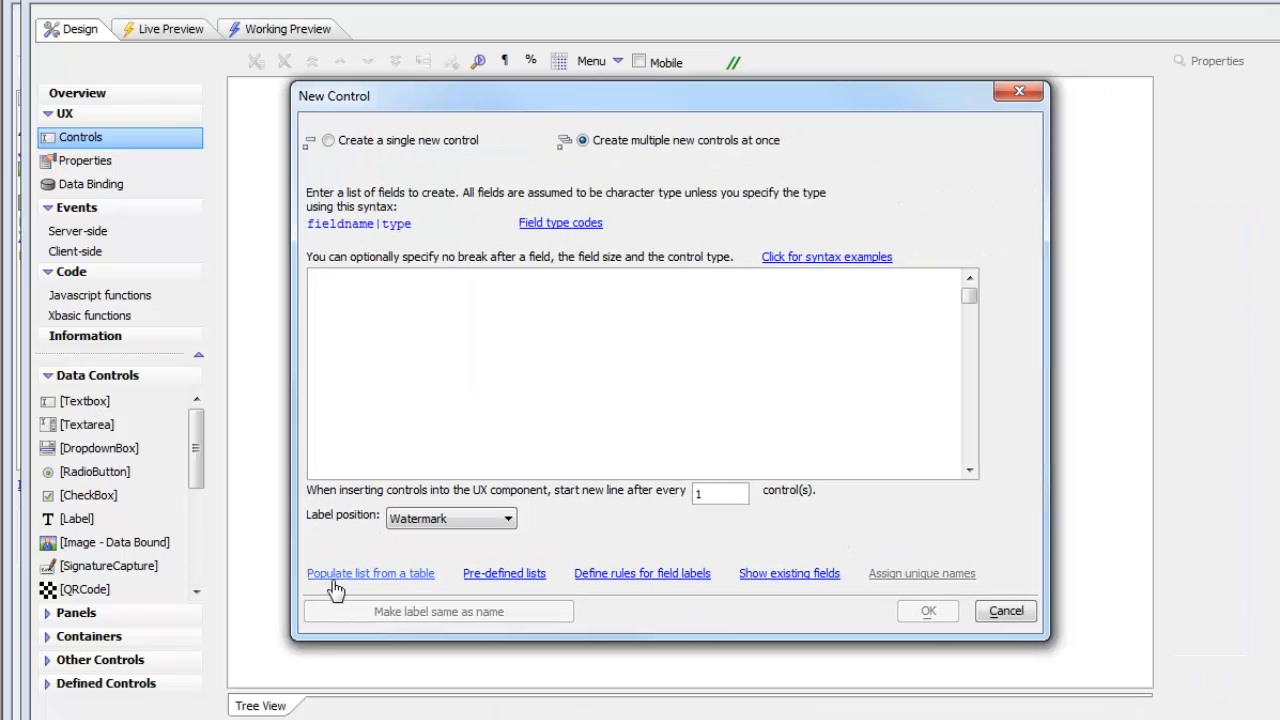
left_click(386, 578)
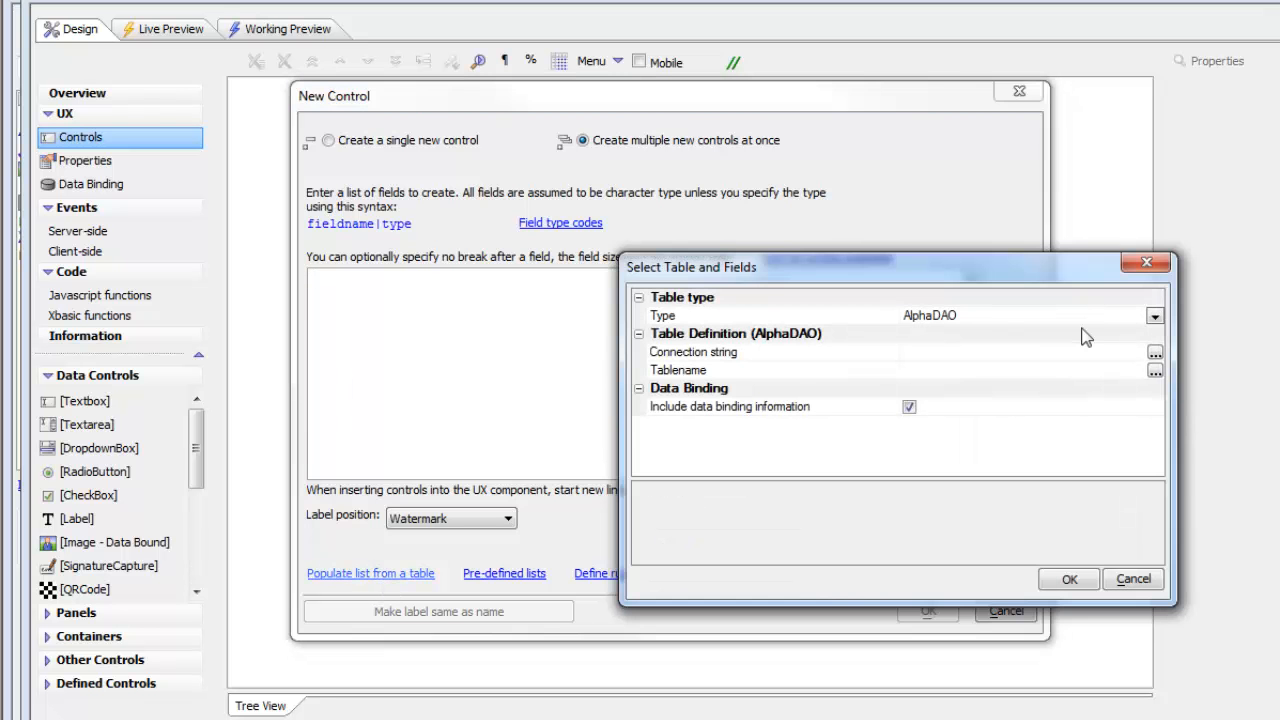
left_click(1155, 356)
left_click(930, 322)
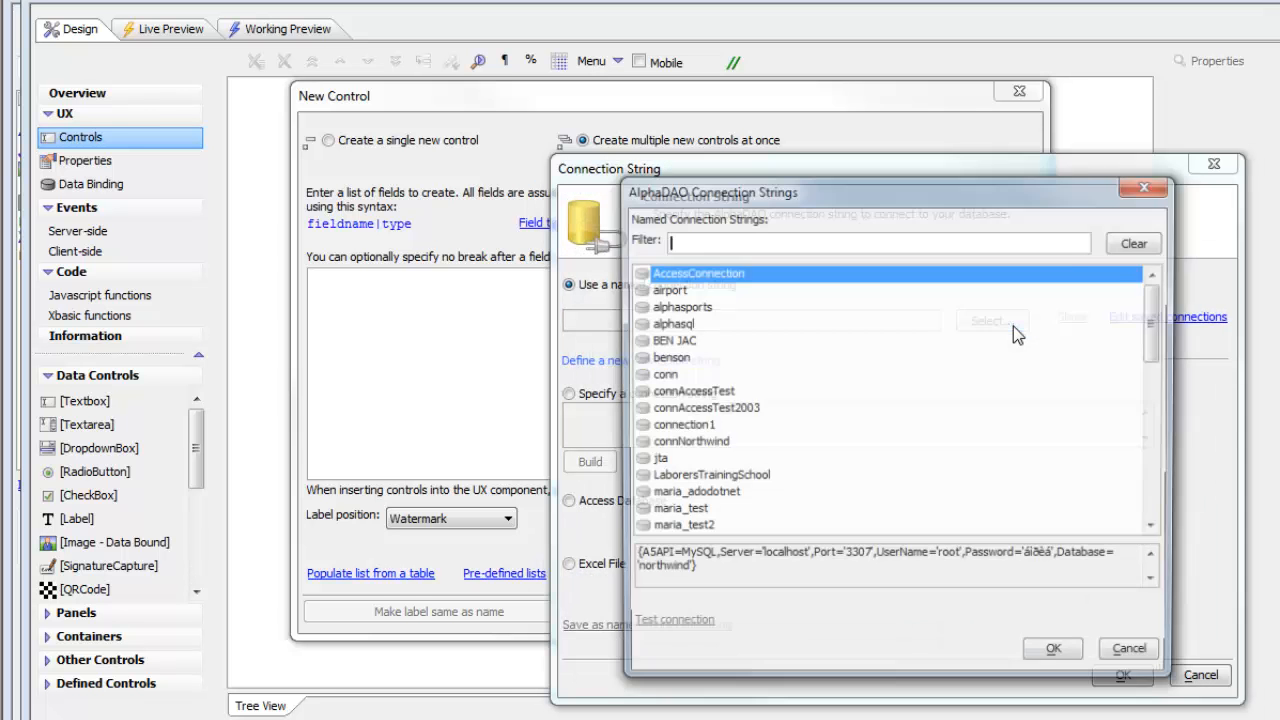
type("mari")
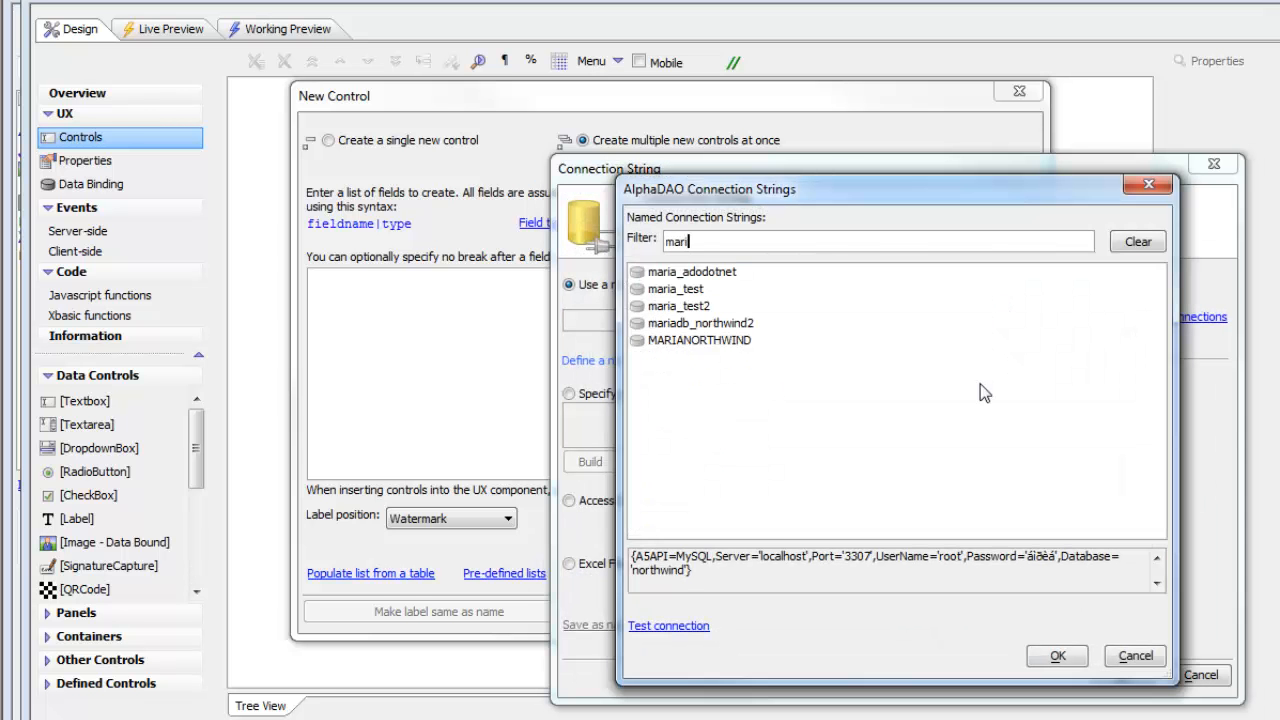
double_click(694, 305)
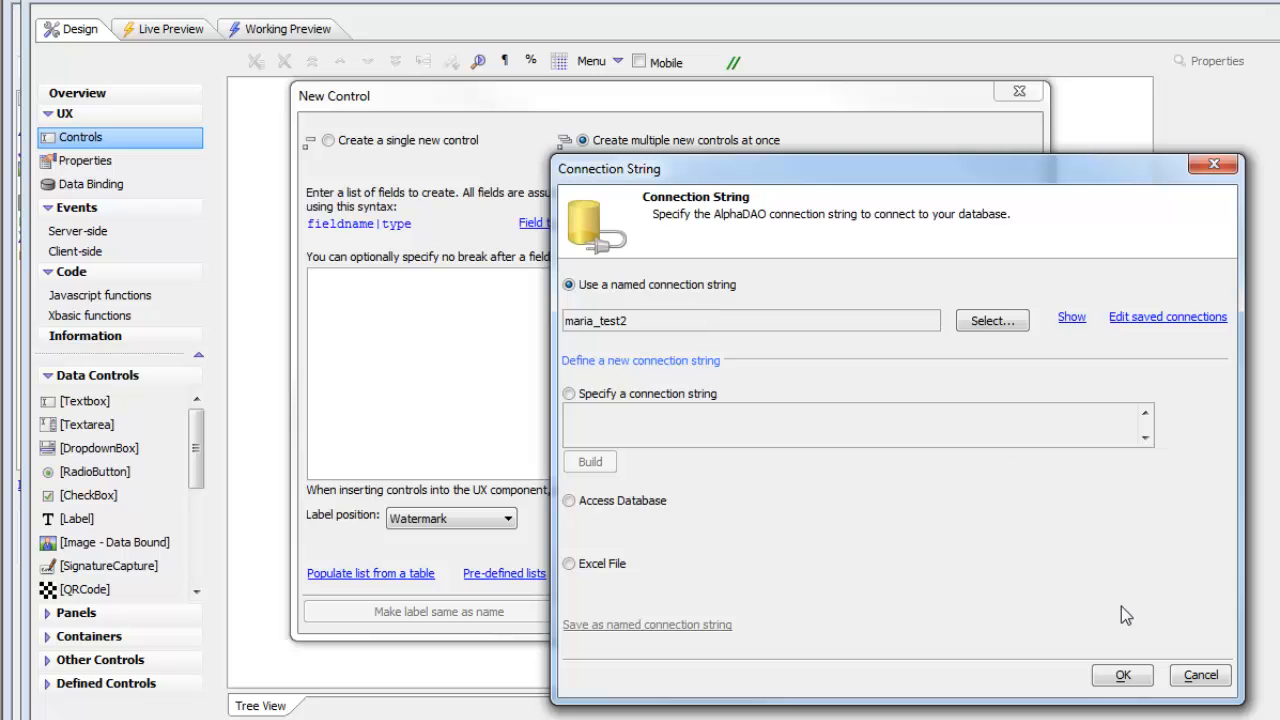
left_click(1122, 676)
- Choose the fileuploadchar table with all fields and data binding information, and create the controls from it
double_click(753, 377)
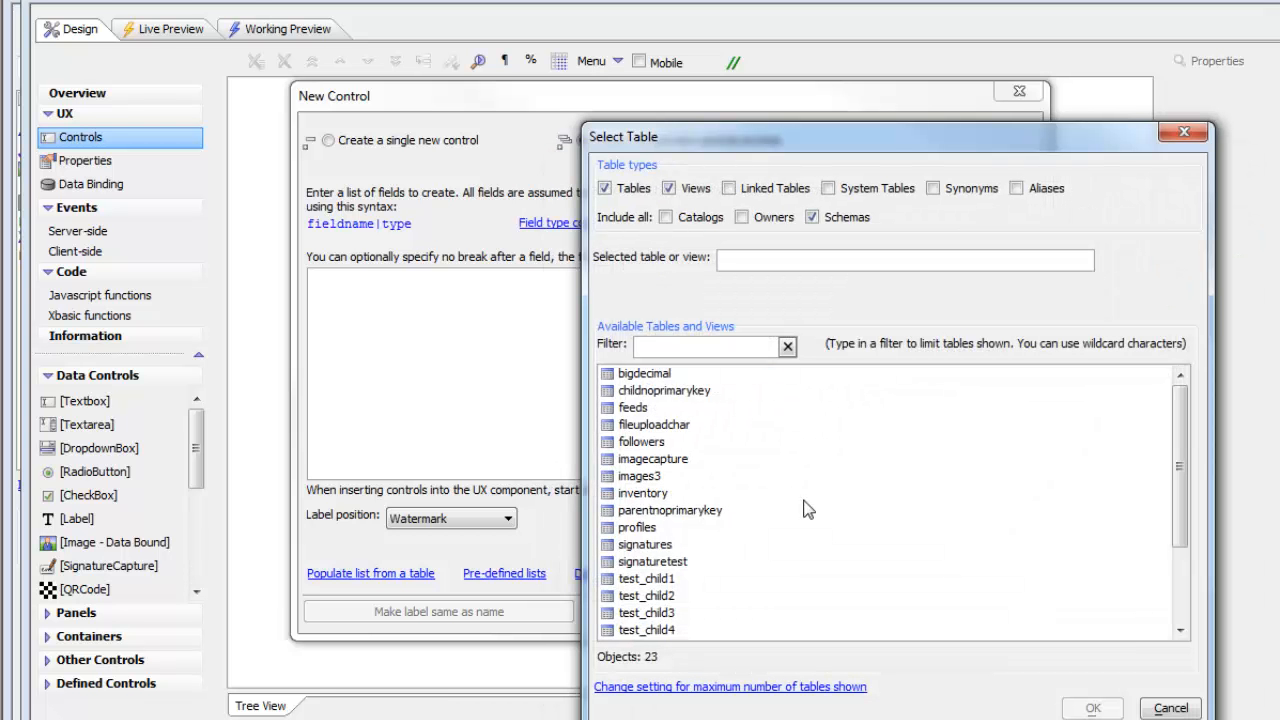
double_click(666, 428)
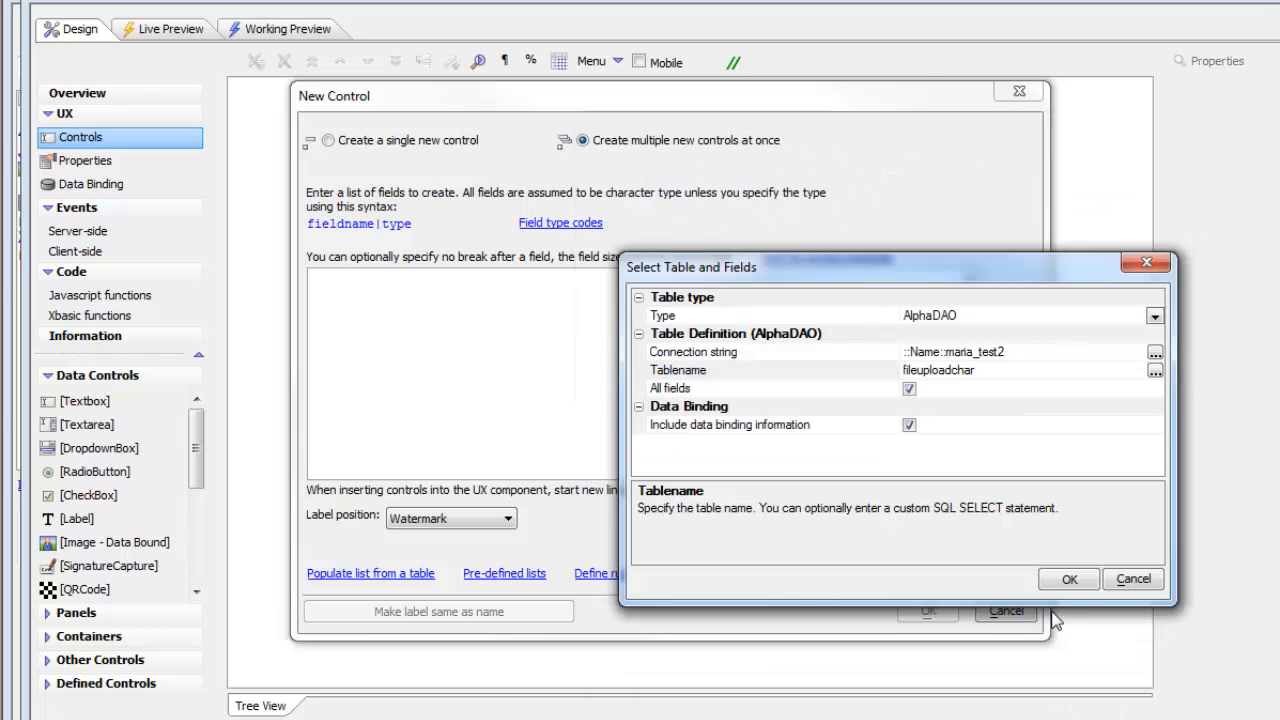
left_click(1068, 581)
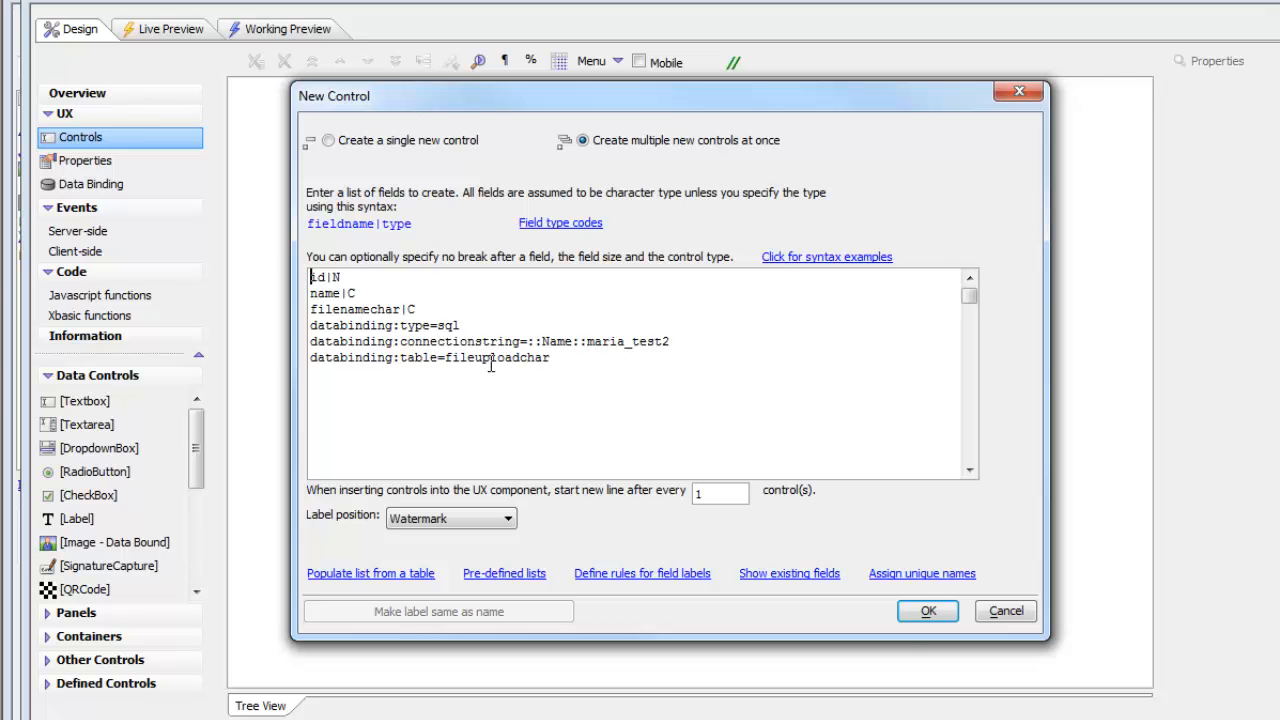
left_click(928, 612)
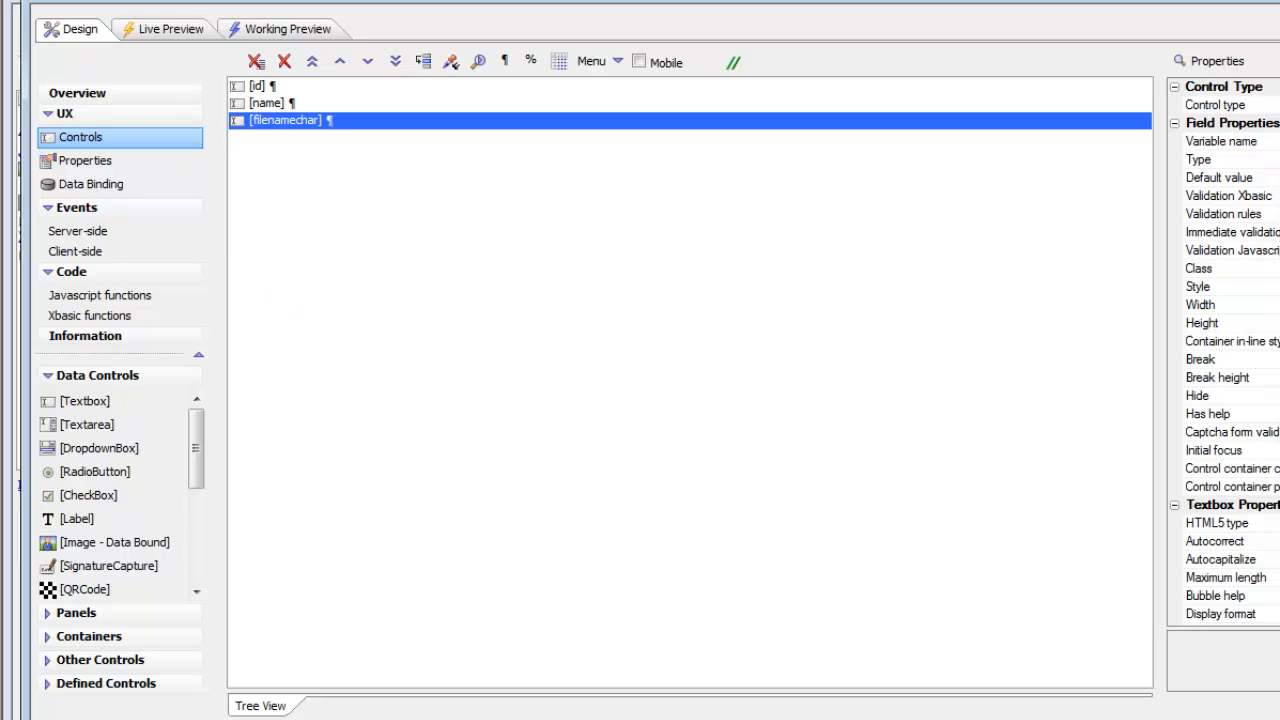
- Add the predefined Submit-Reset, record navigation and New Record buttons below the field controls
left_click(104, 684)
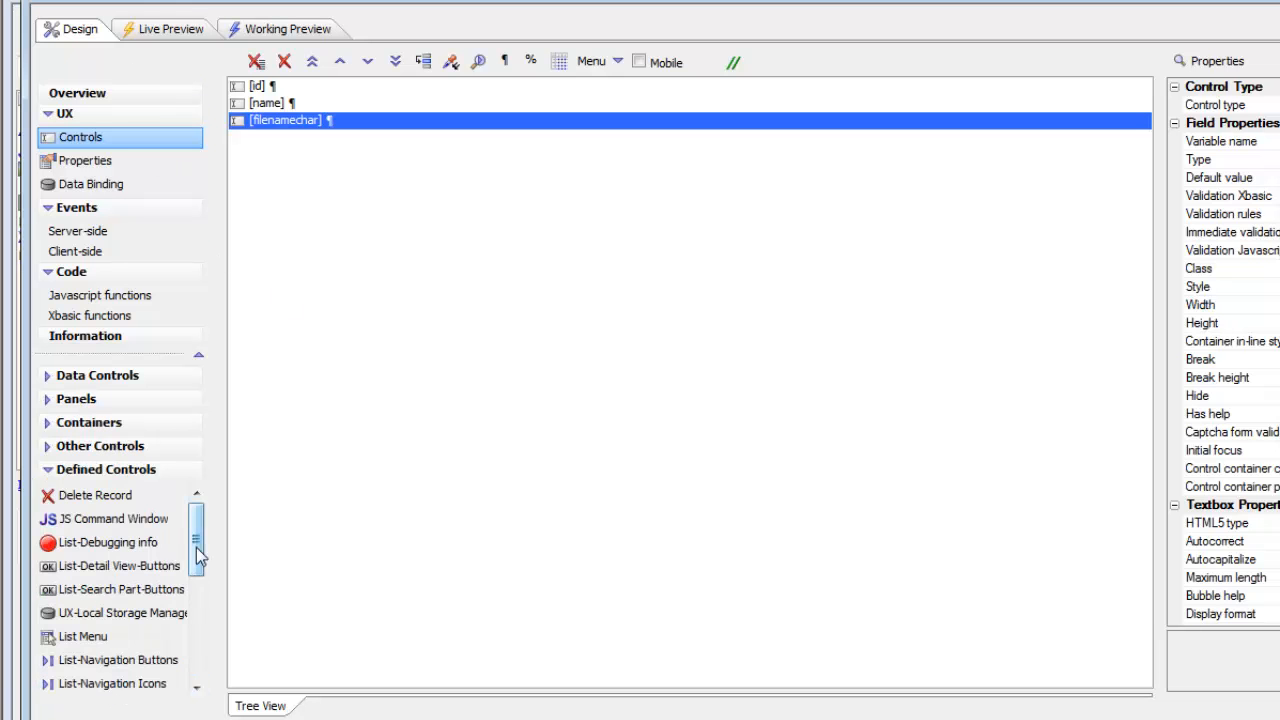
left_click_drag(198, 557, 198, 657)
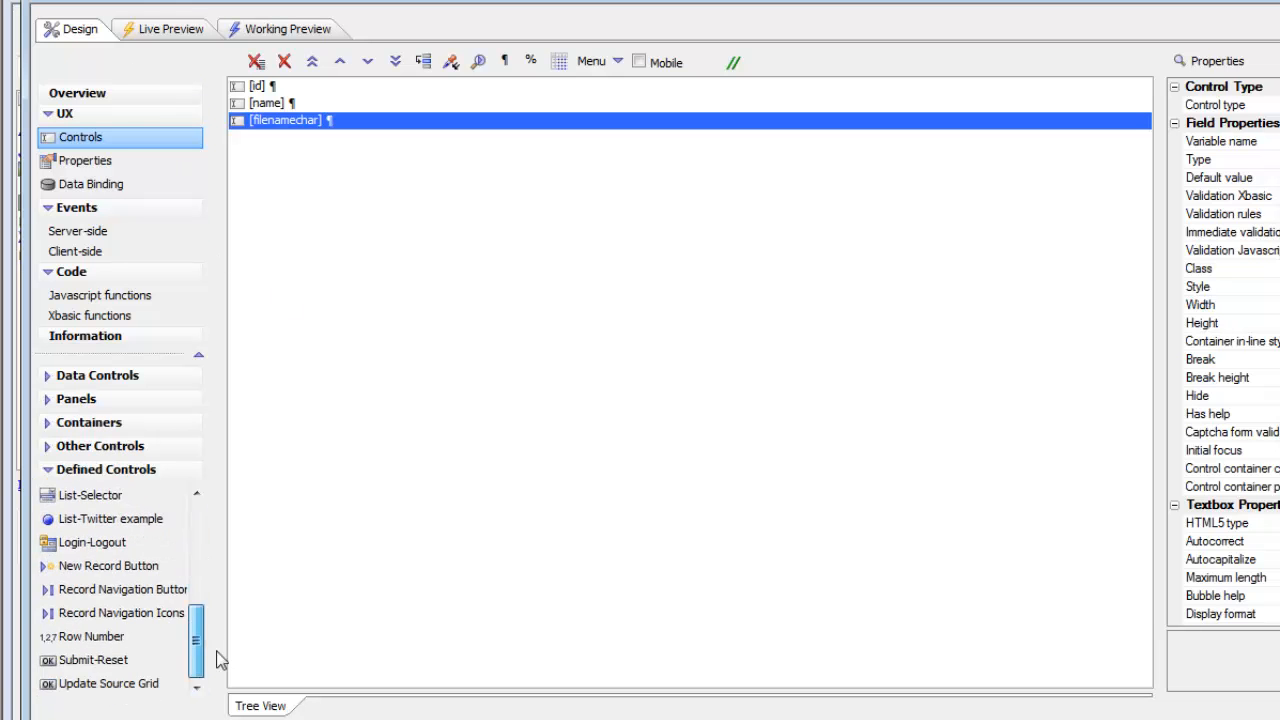
left_click(100, 664)
left_click(1054, 512)
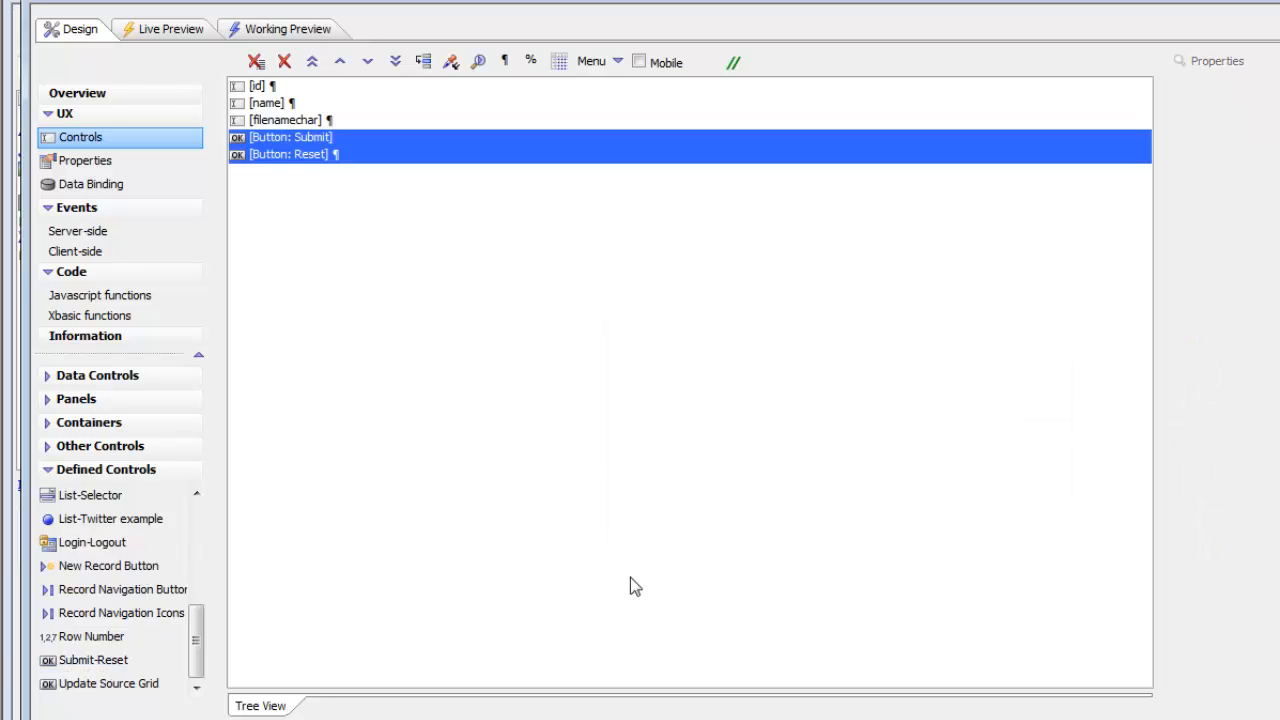
left_click(148, 596)
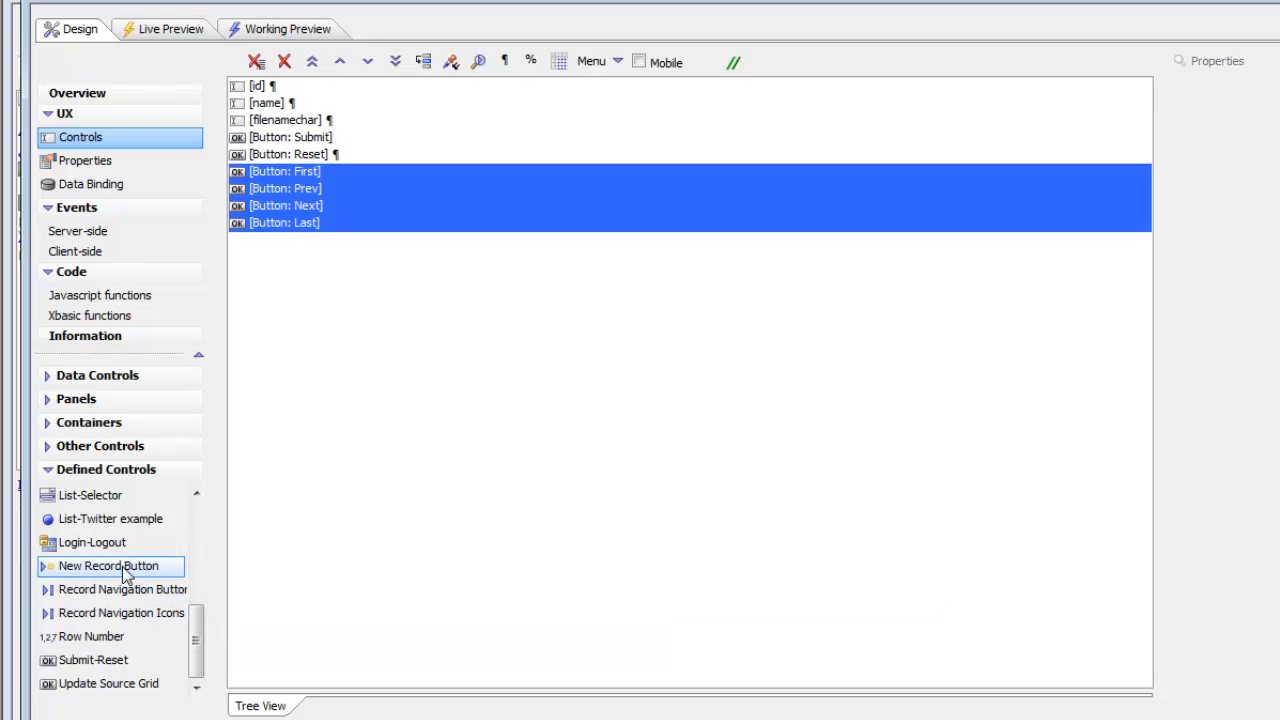
left_click(124, 570)
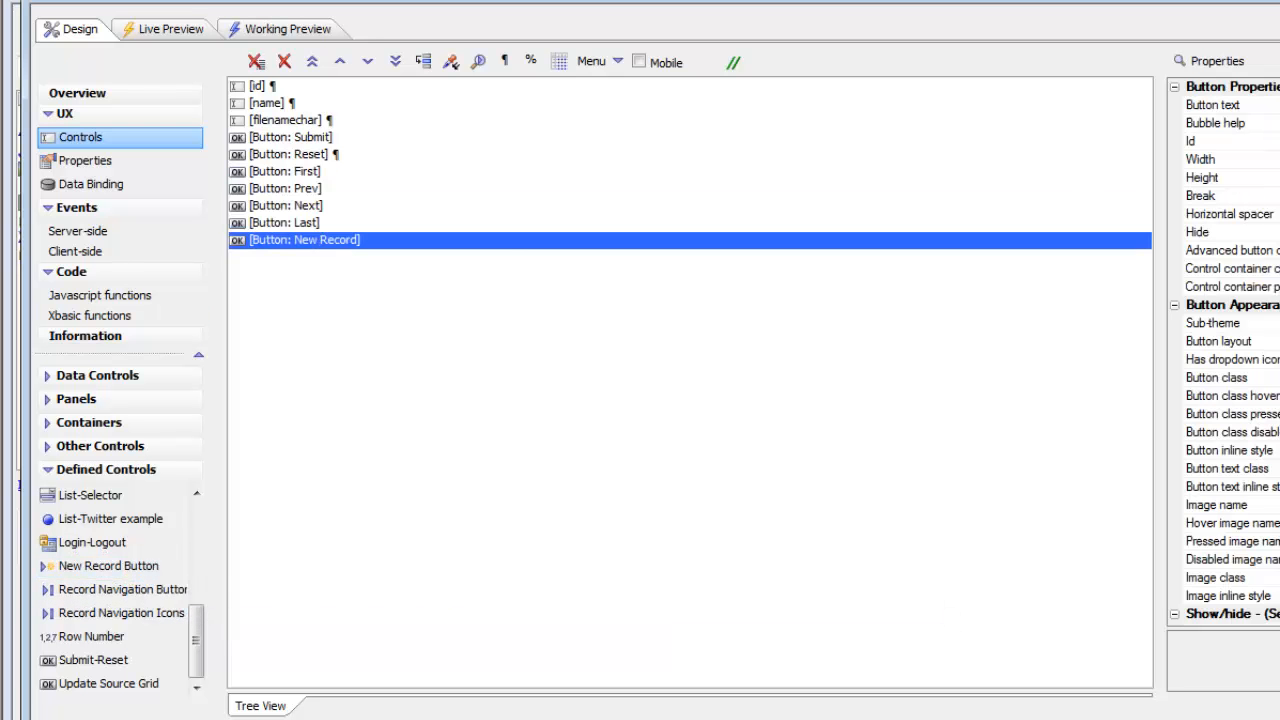
- Save the UX component in the UXFileUpload project as fileUpload
key("ctrl+s")
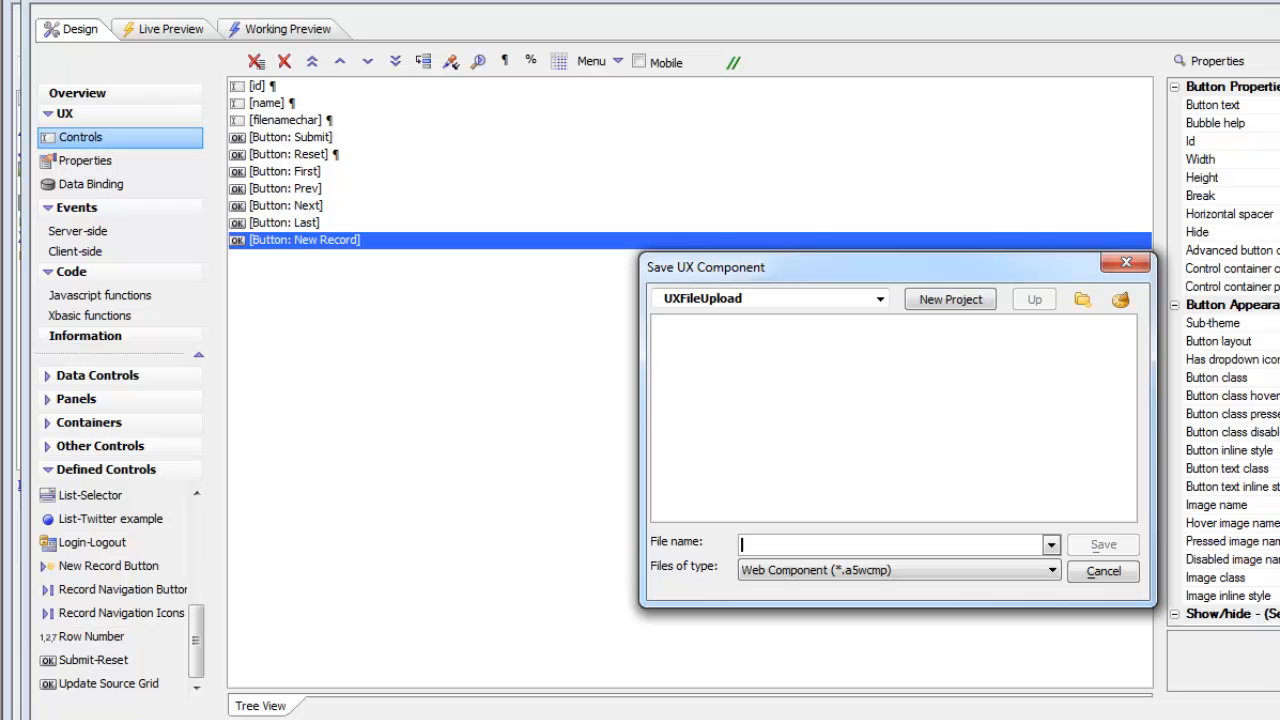
type("fileUploa")
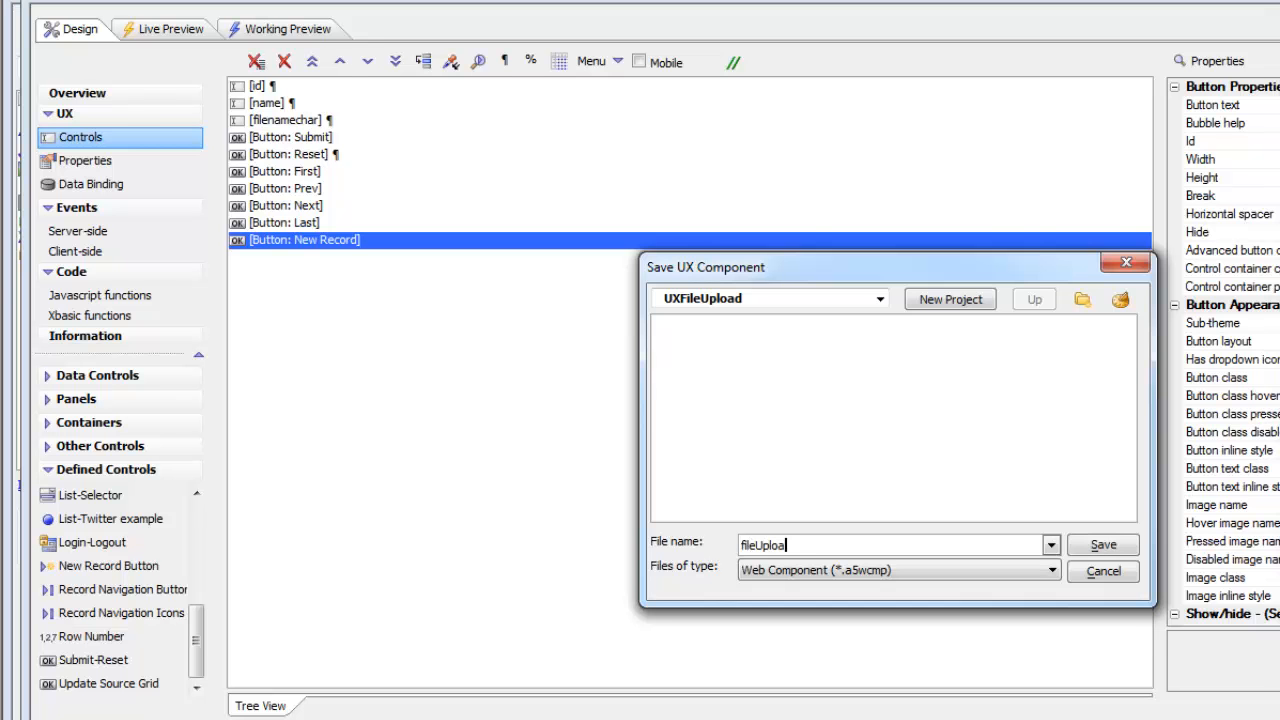
type("d")
key("Return")
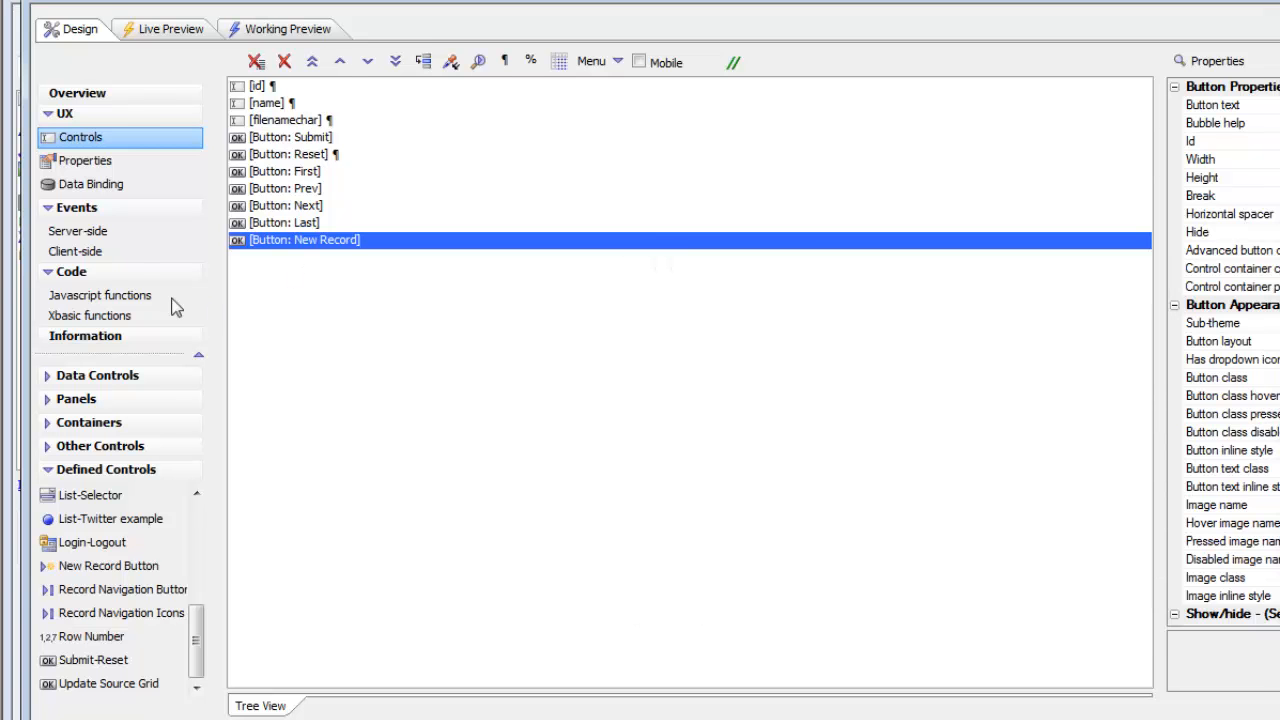
- Add a Load Primary keys for Parent Table action to the server-side onDialogInitialize event, keeping the suggested action name
left_click(80, 233)
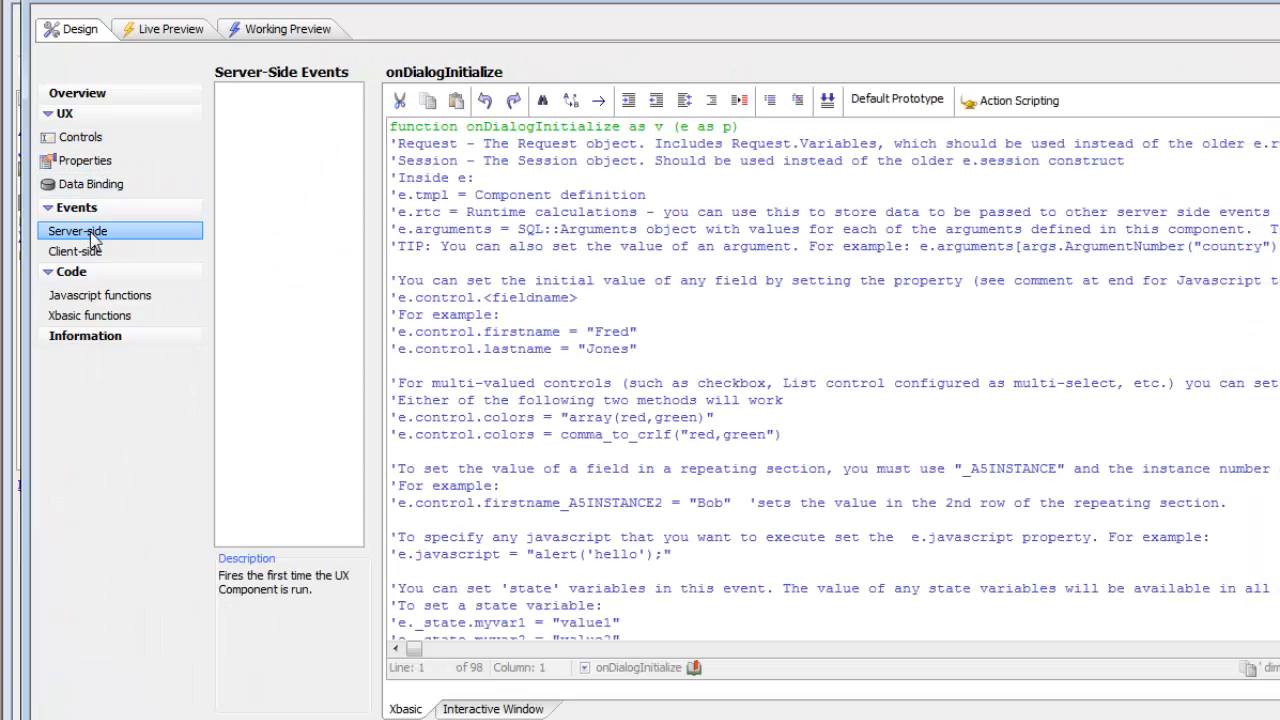
left_click(418, 264)
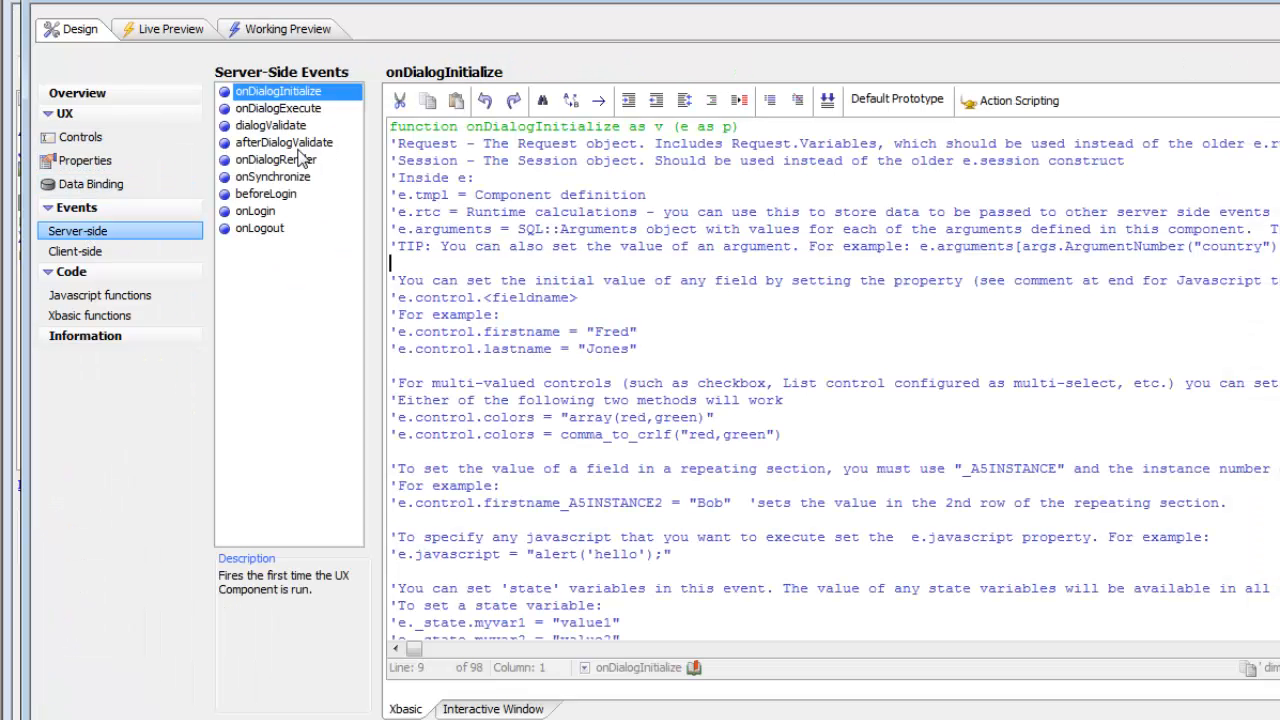
left_click(985, 95)
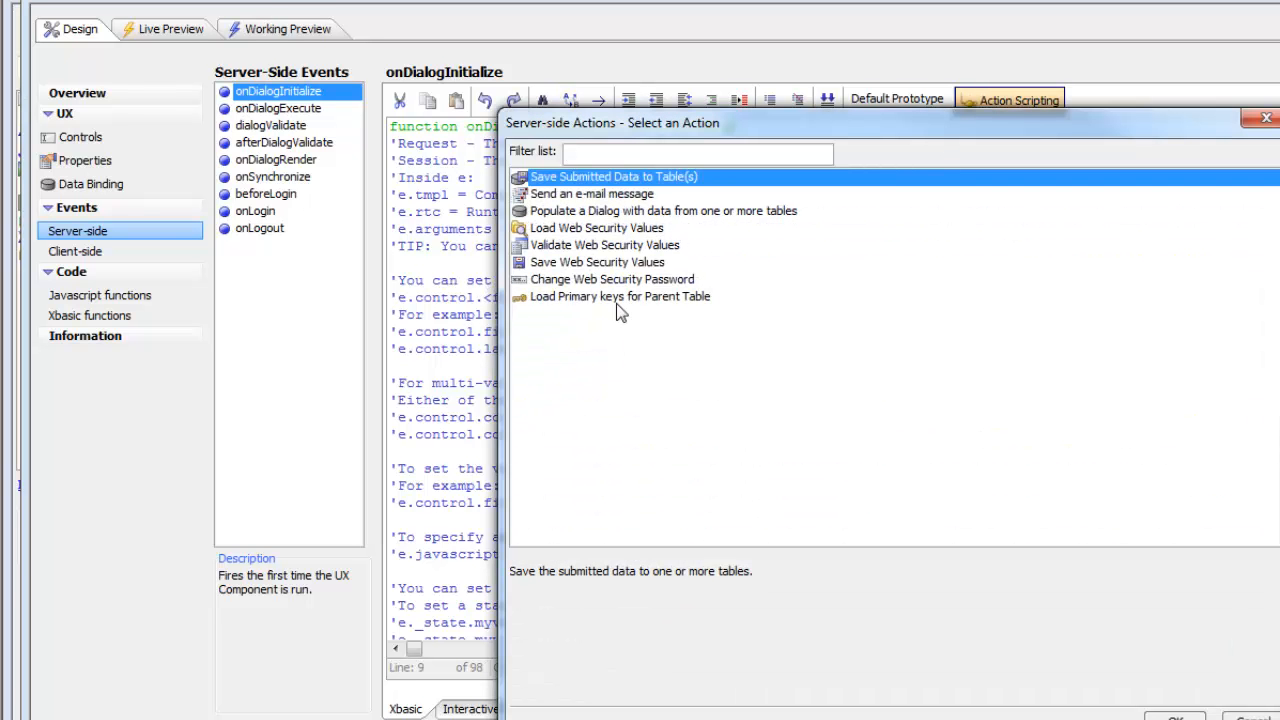
double_click(615, 298)
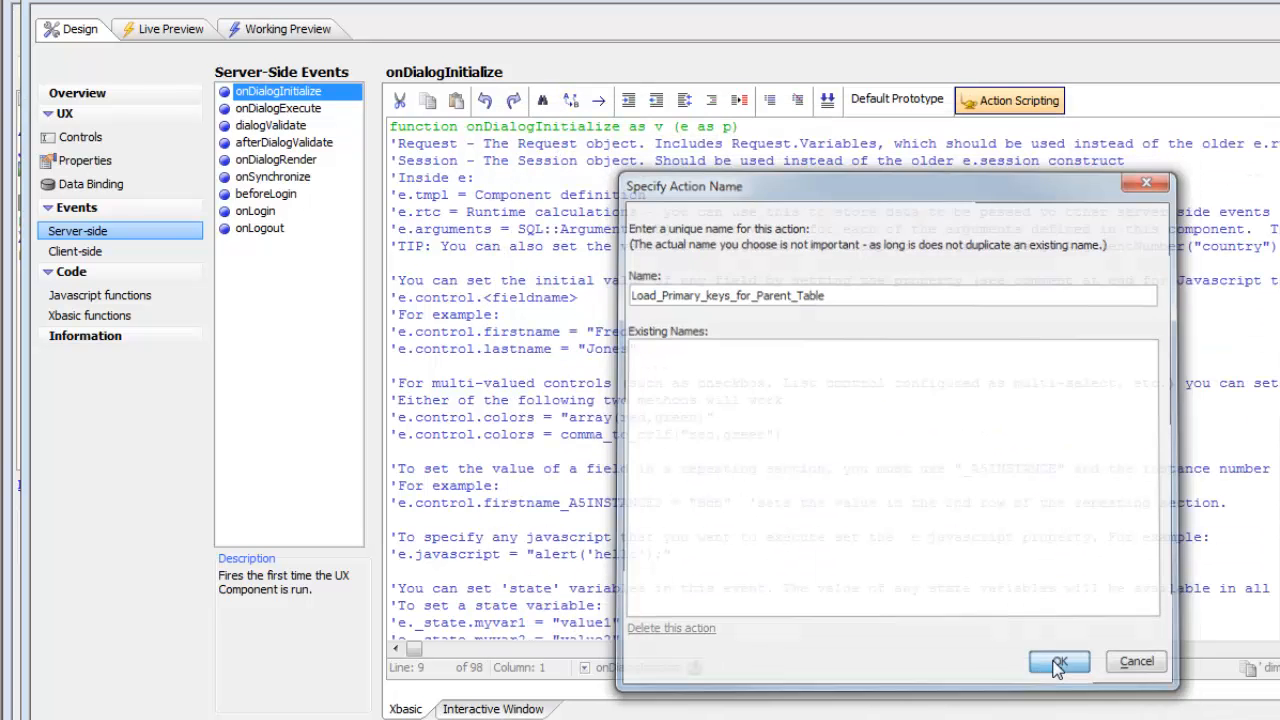
left_click(1058, 665)
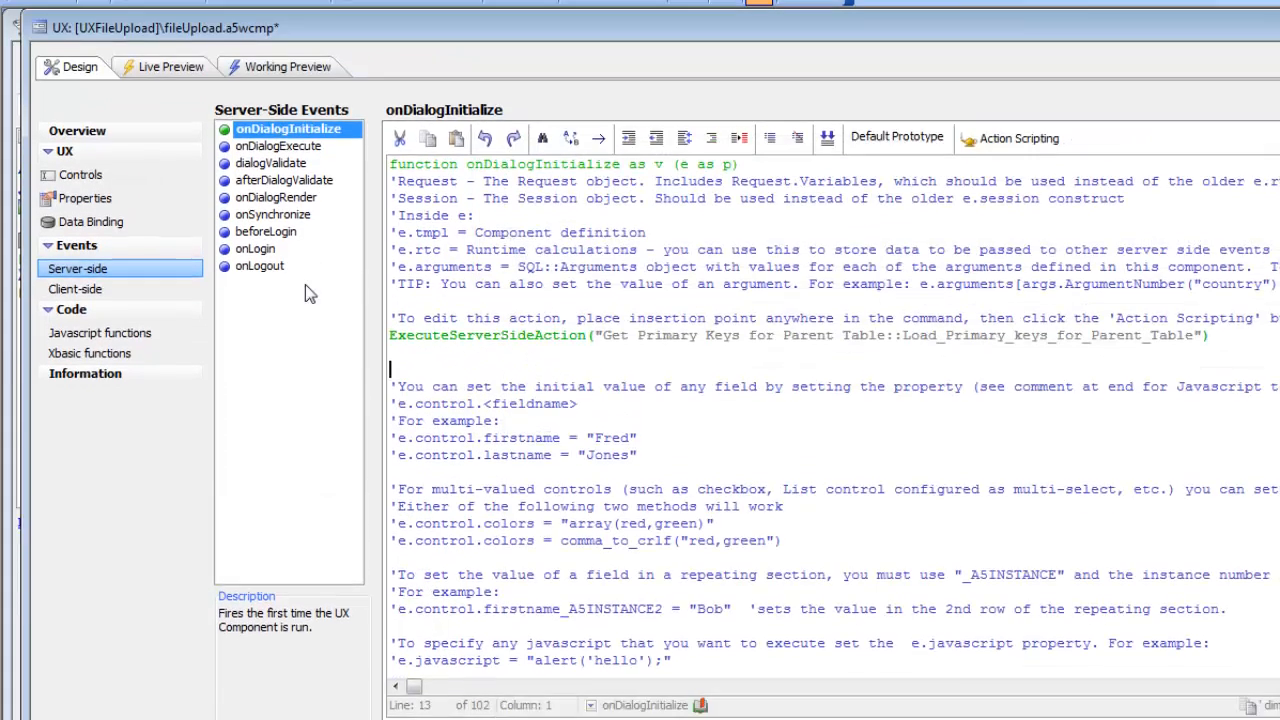
- Add a Save Submitted Data to Table(s) action to the server-side afterDialogValidate event, keeping the suggested action name
left_click(280, 181)
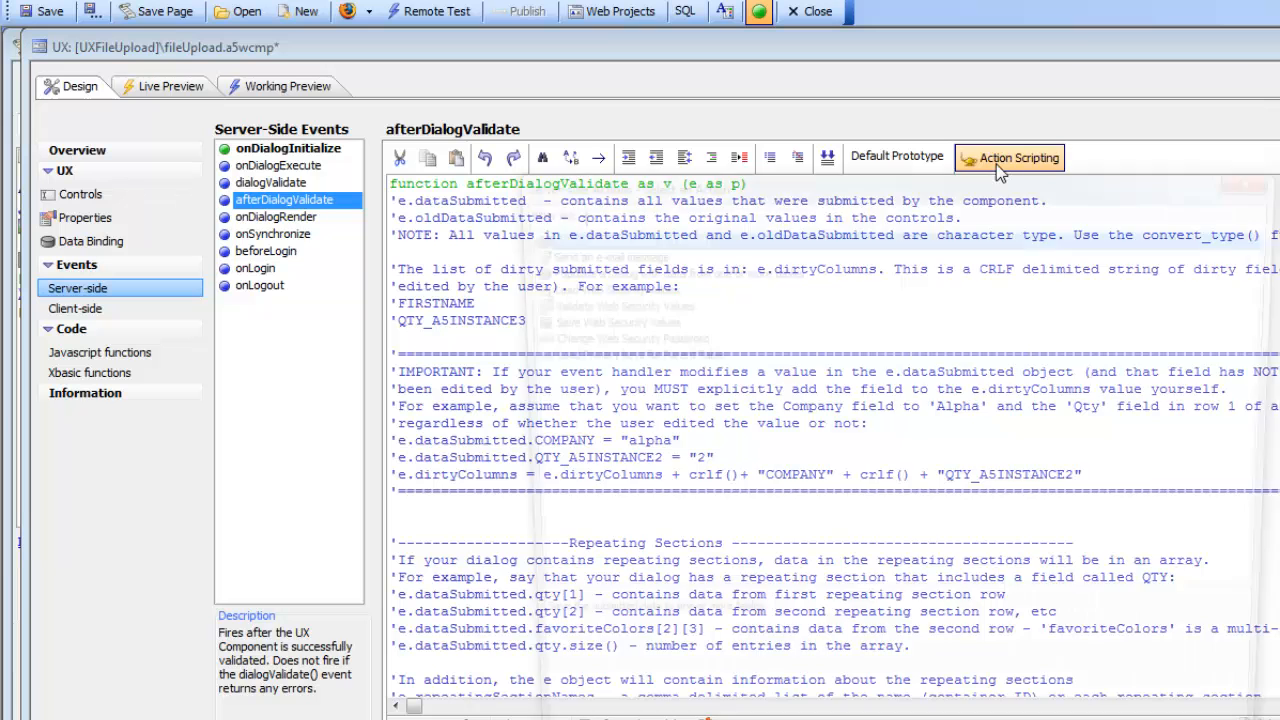
left_click(996, 164)
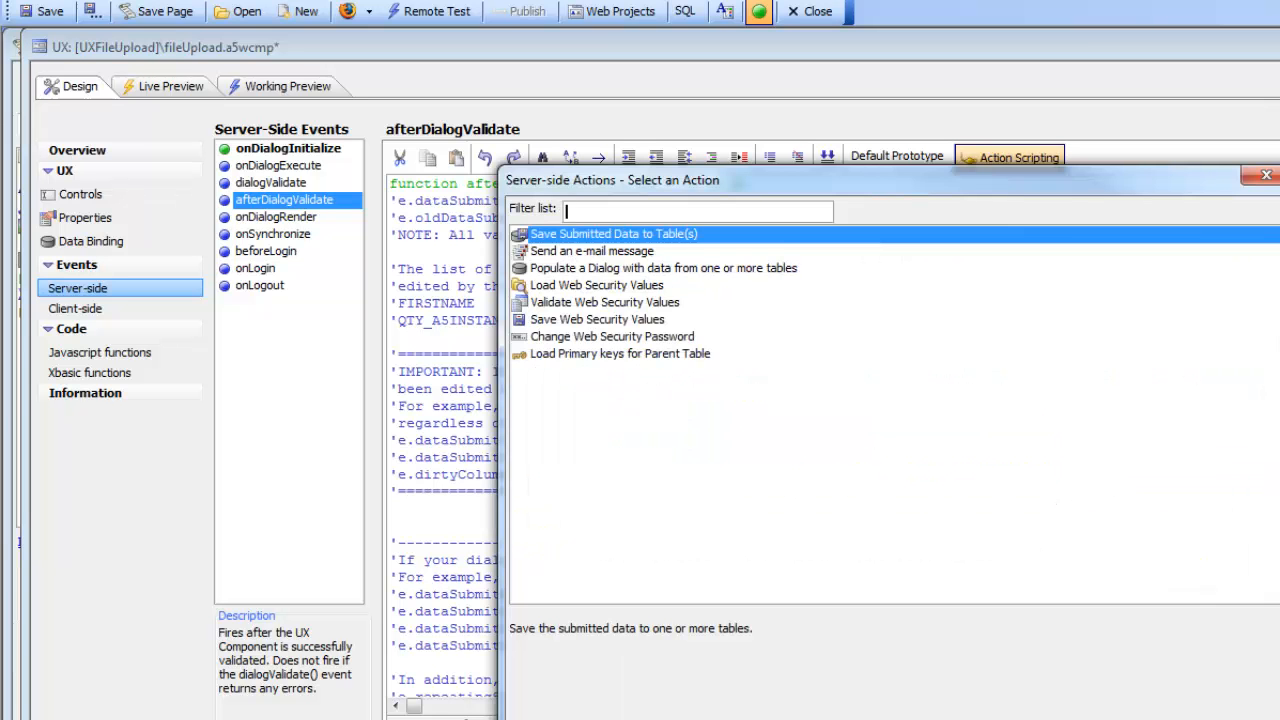
left_click(1175, 718)
left_click(1064, 716)
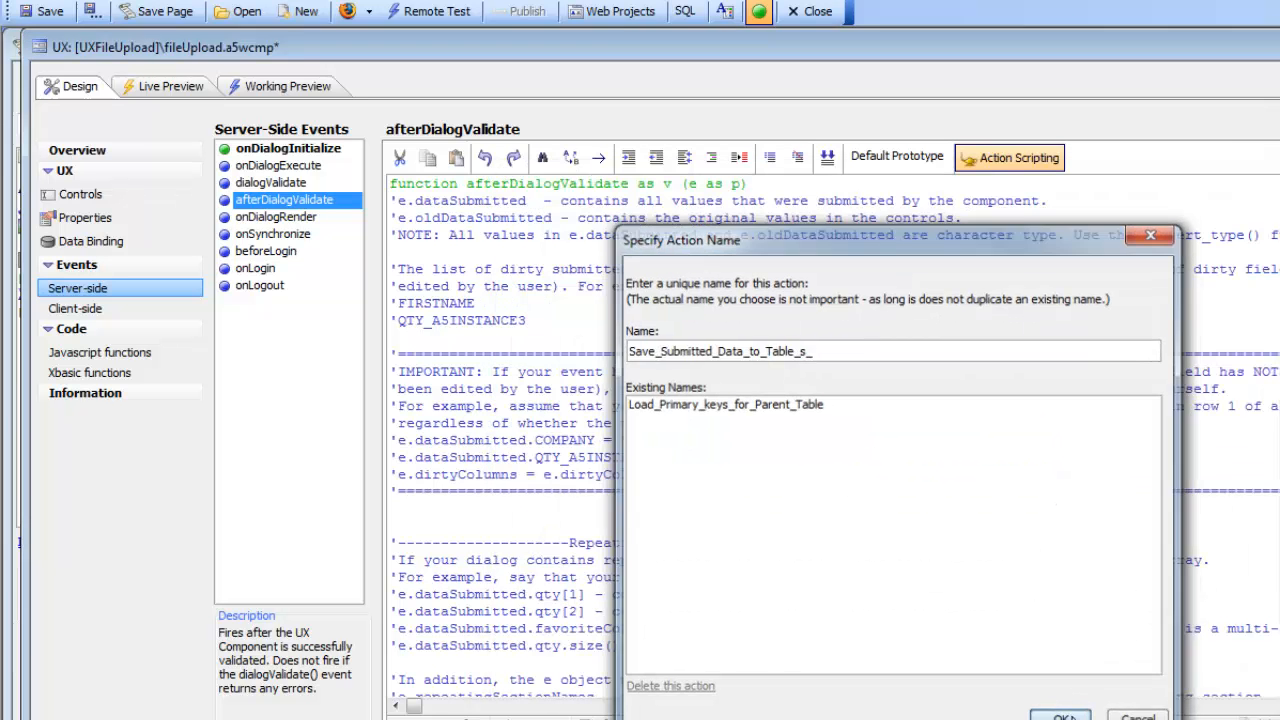
- Set the save action's after submit action to Edit record just submitted, enable Display debugging info, and save the component
left_click(1208, 189)
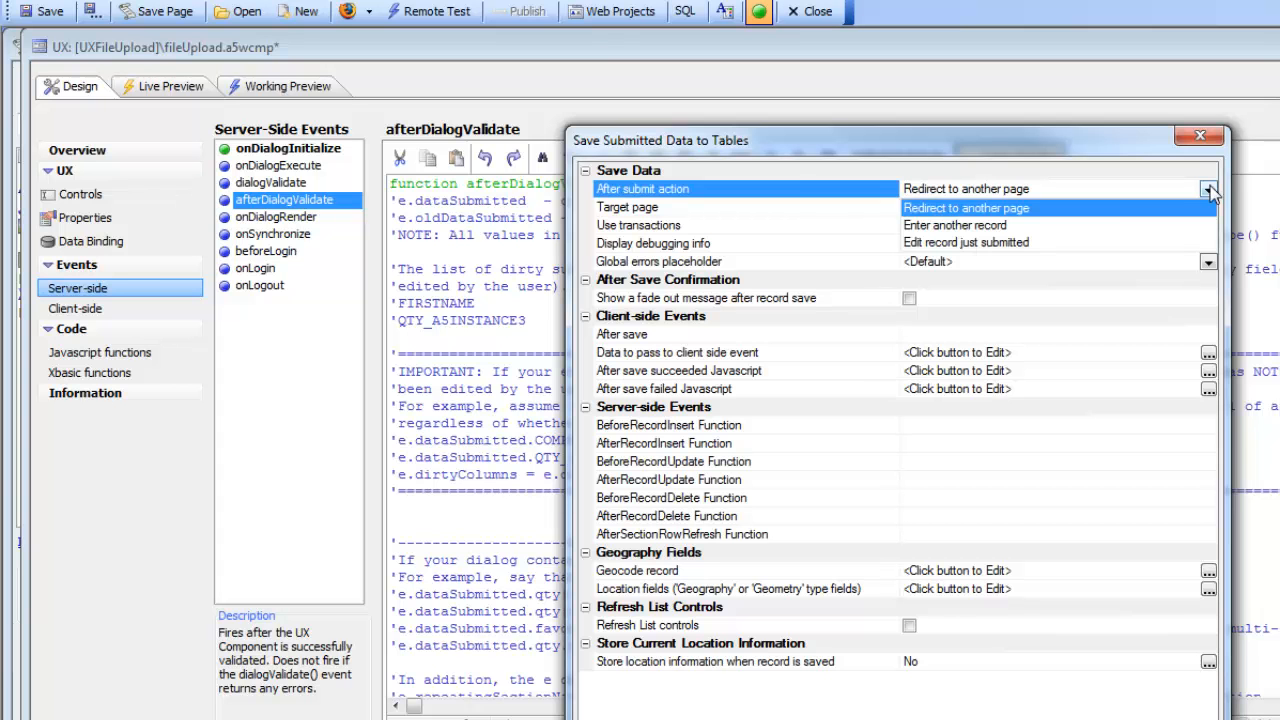
left_click(970, 244)
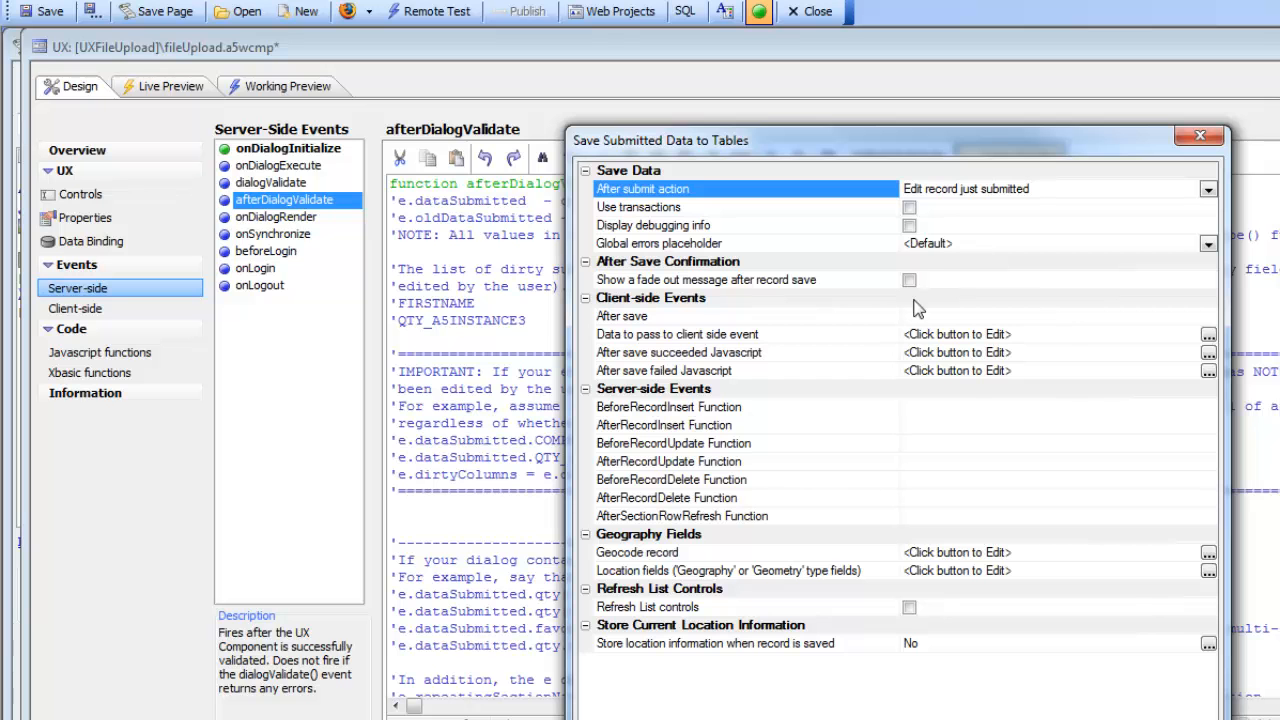
left_click(909, 225)
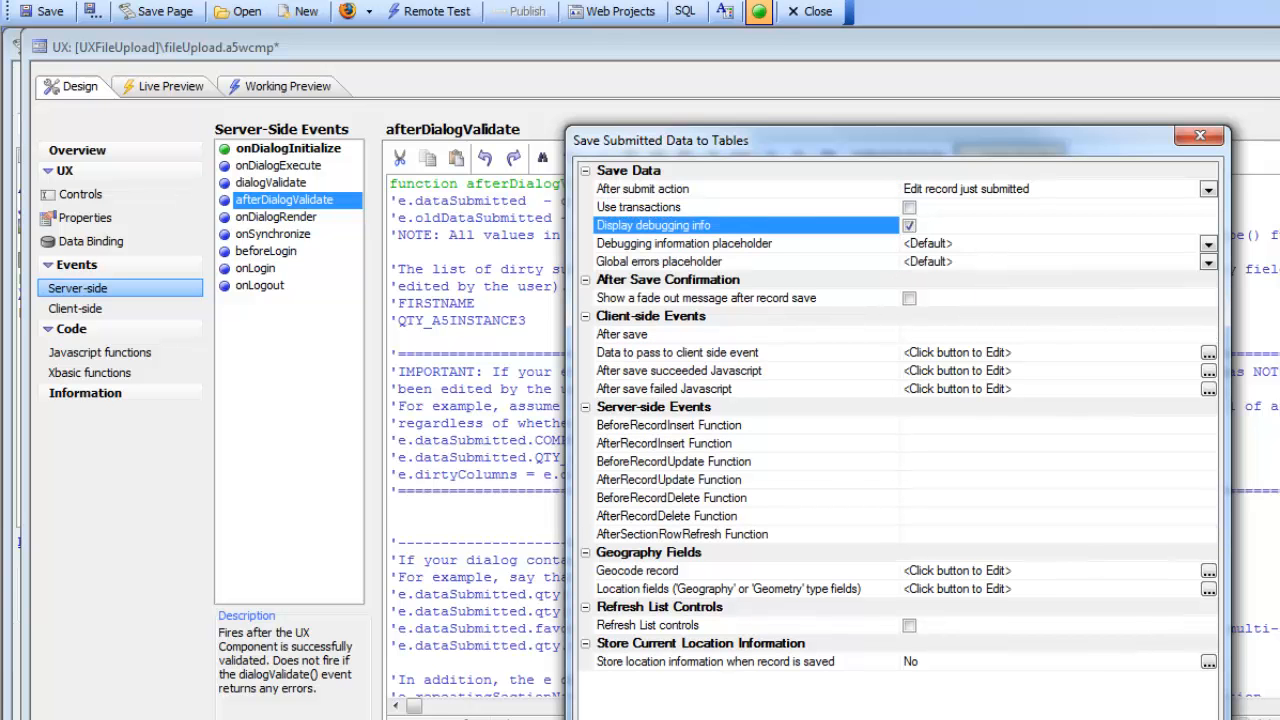
key("Return")
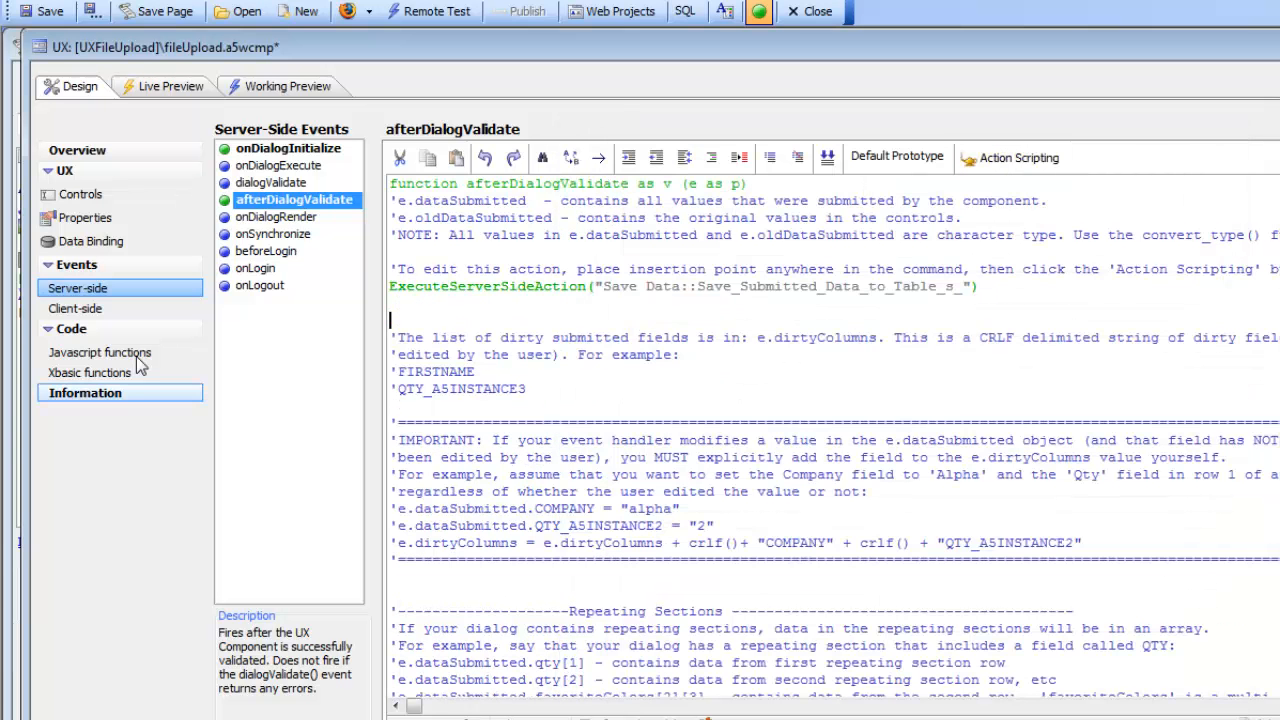
left_click(45, 12)
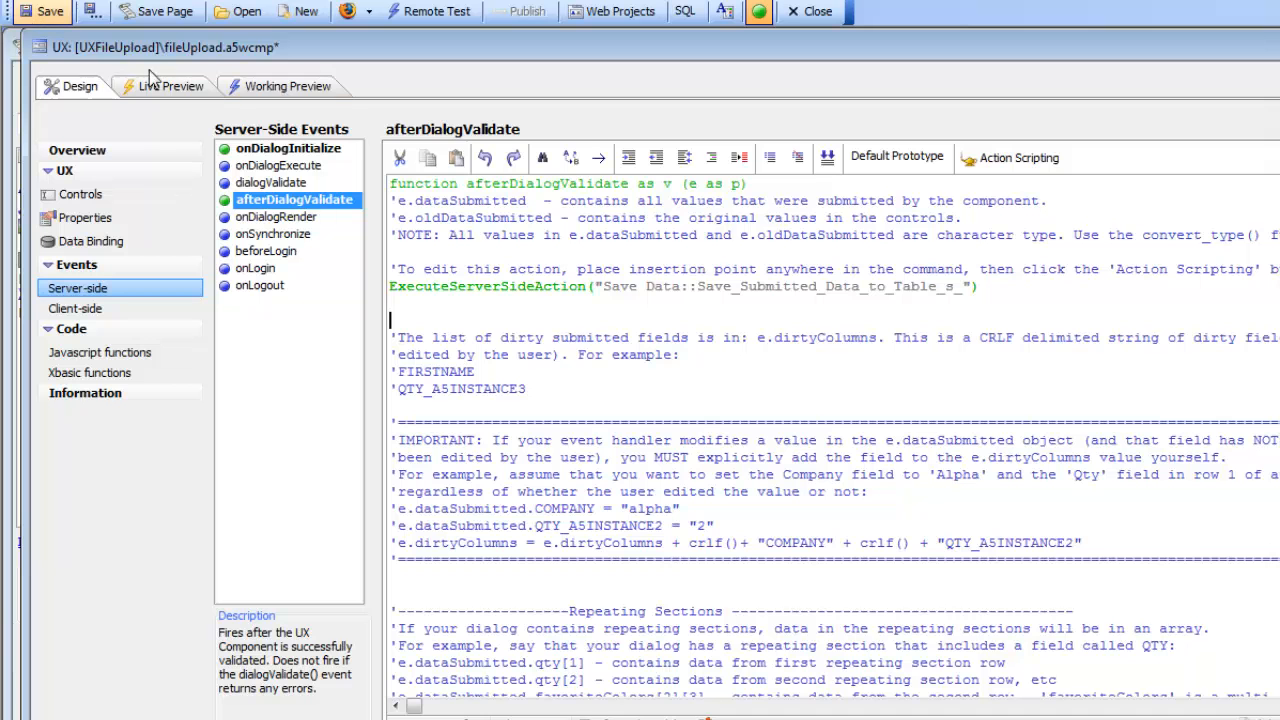
- Submit a record named test in the working preview and show its server-side commands
left_click(284, 90)
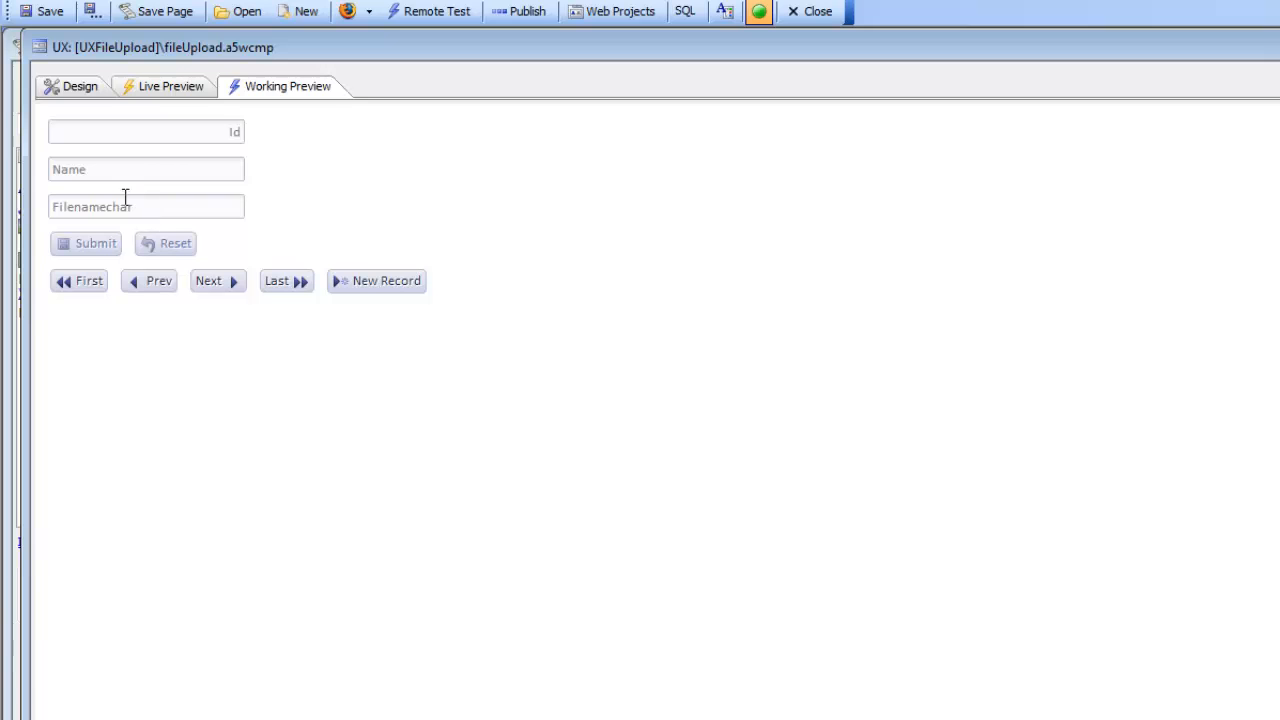
left_click(156, 164)
type("test")
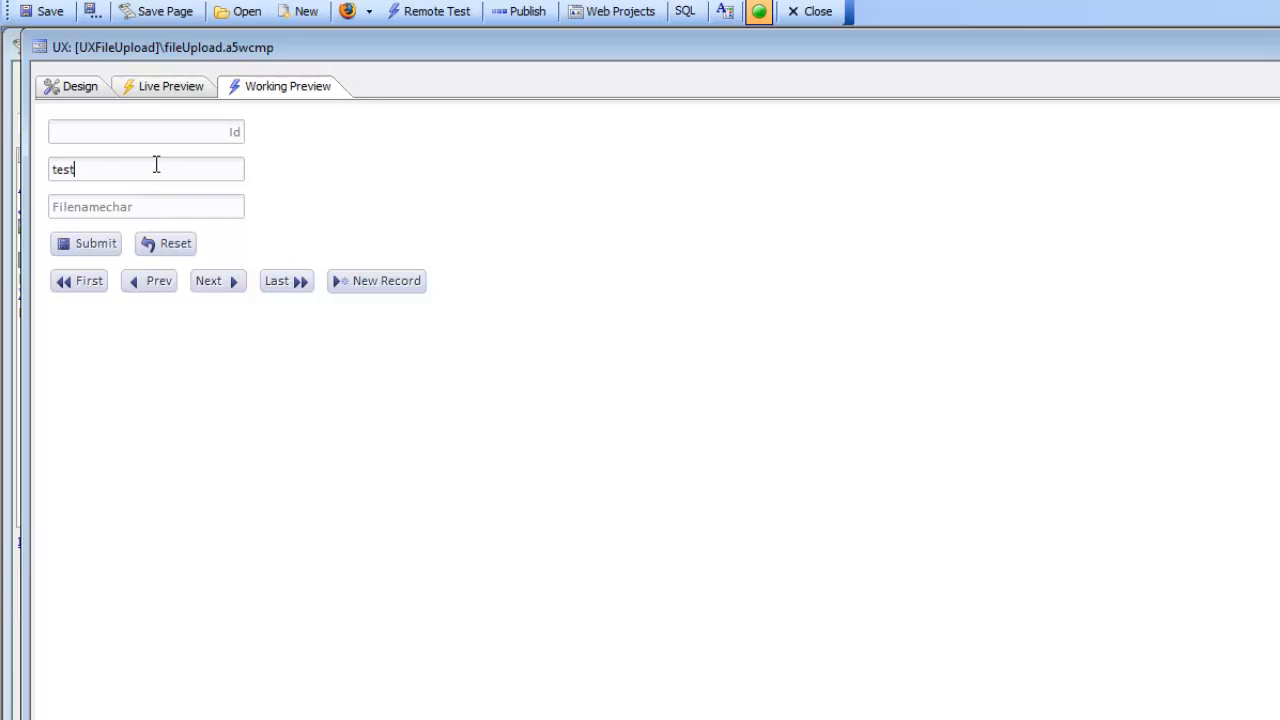
left_click(77, 247)
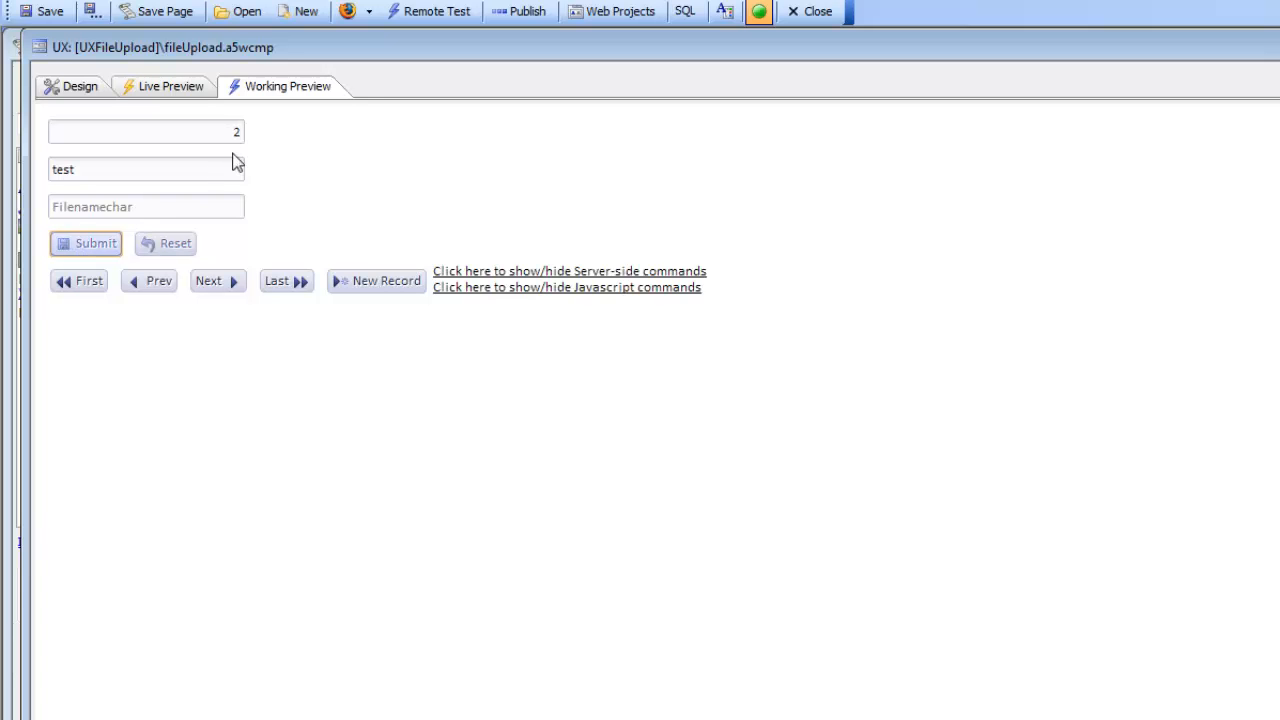
left_click(491, 273)
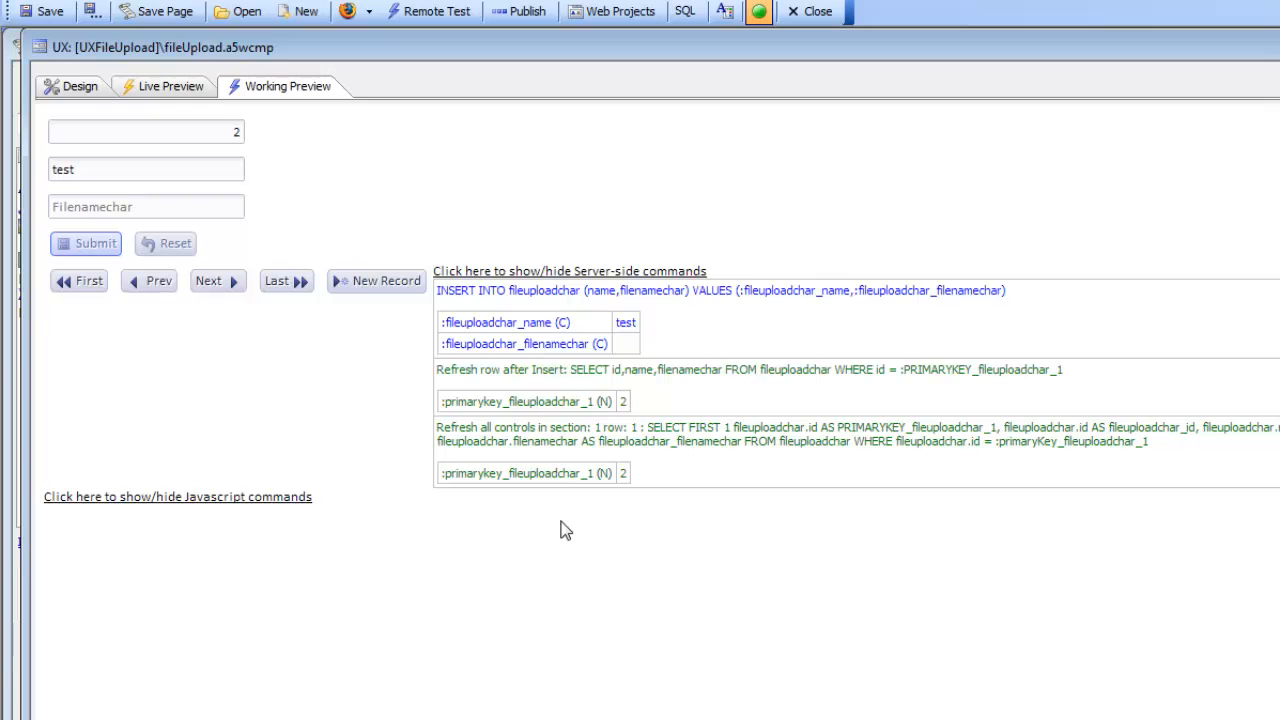
- Add a File Upload/Download control below the name field in the component's design and bring its properties into view
left_click(62, 86)
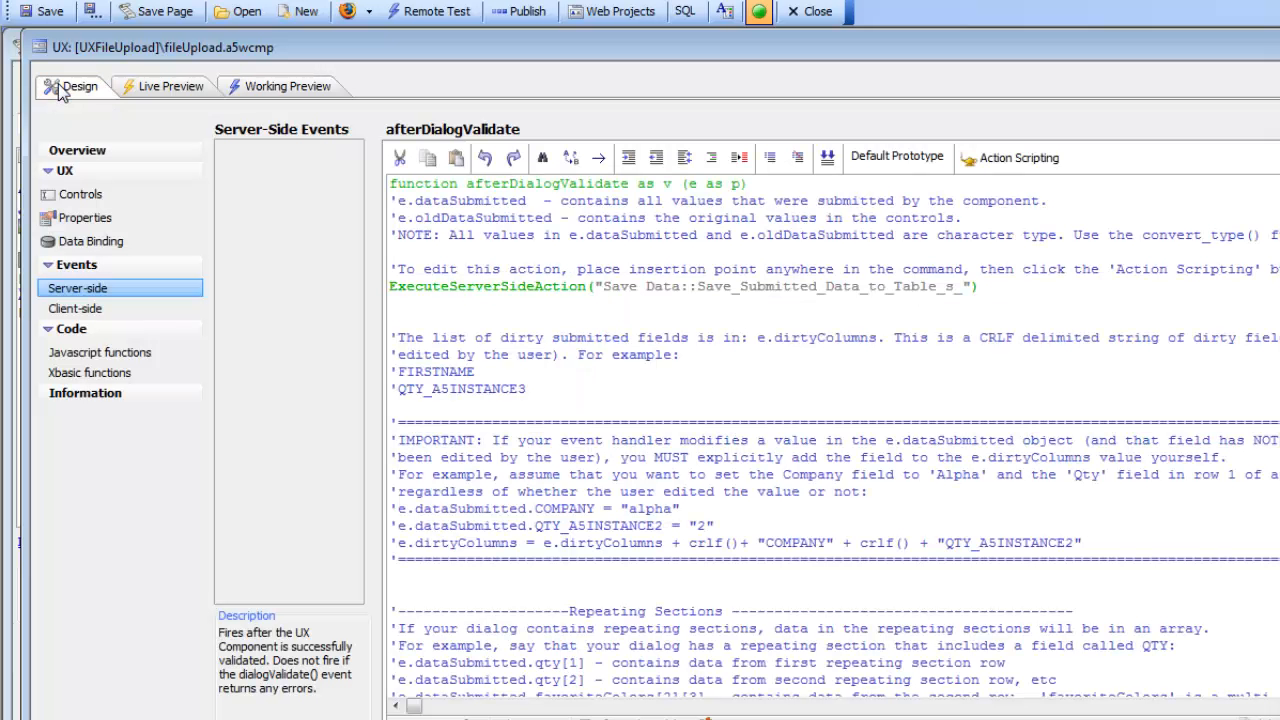
left_click(90, 195)
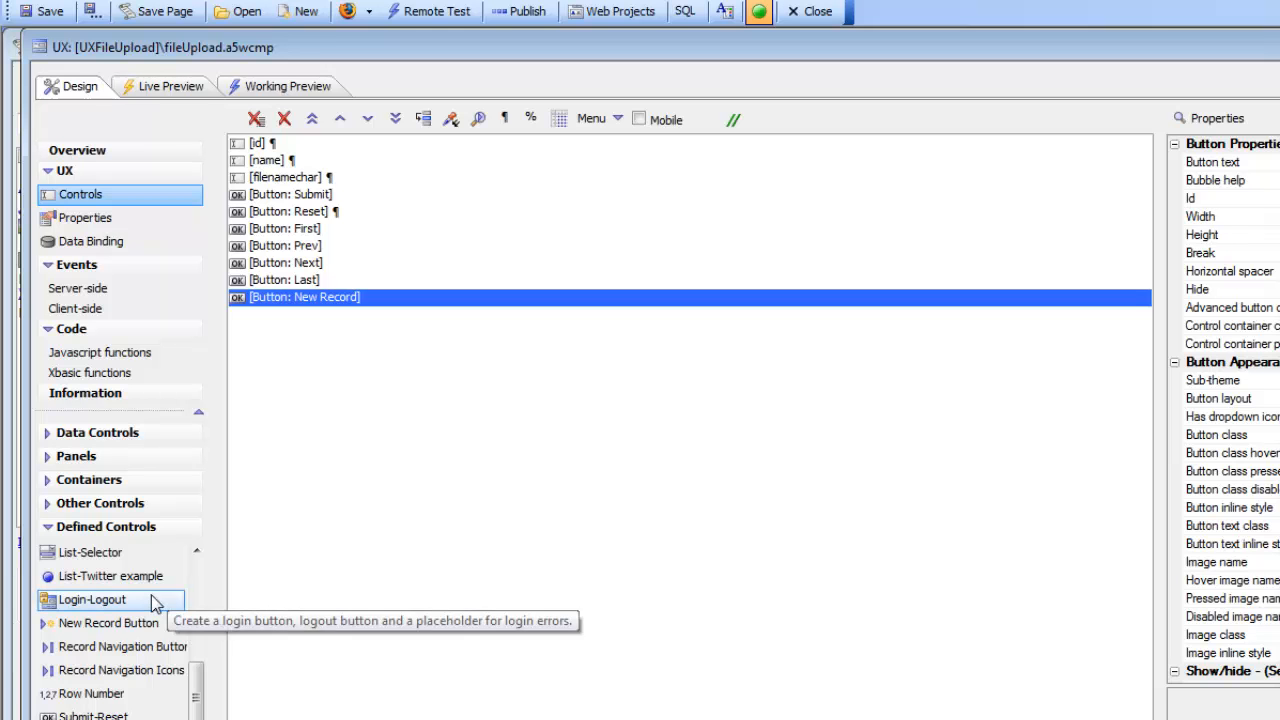
left_click(105, 507)
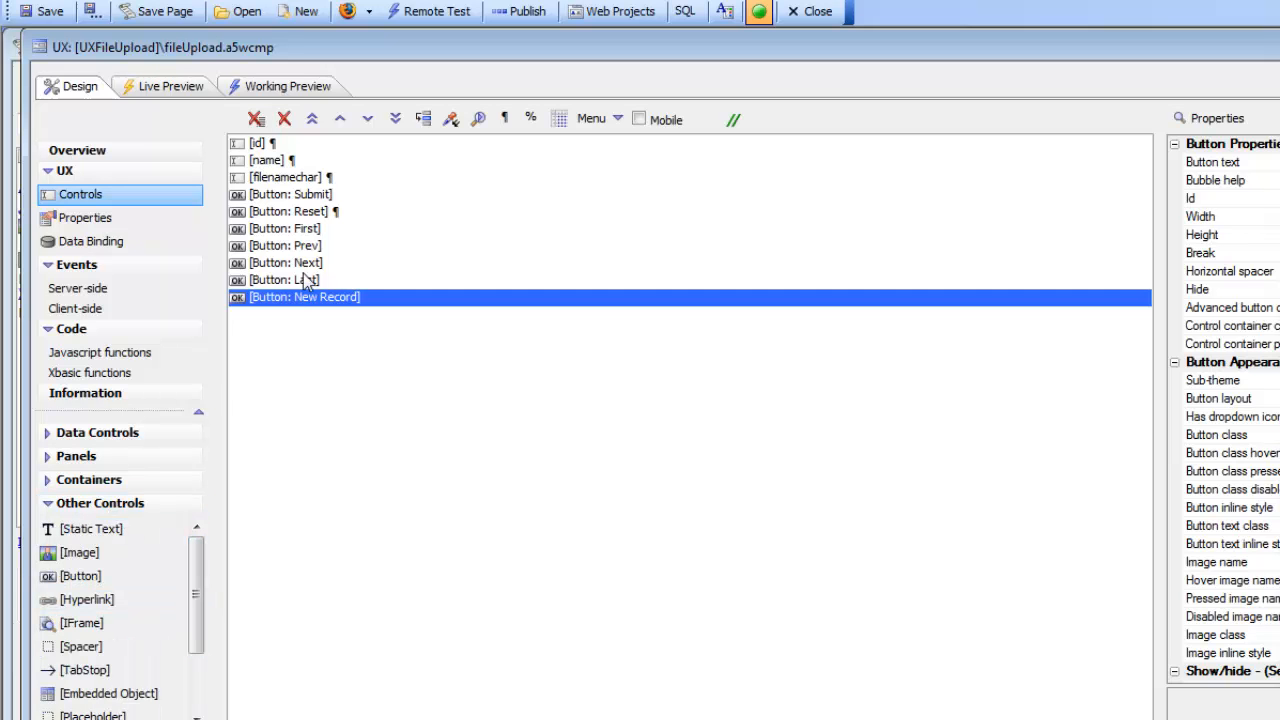
left_click(276, 165)
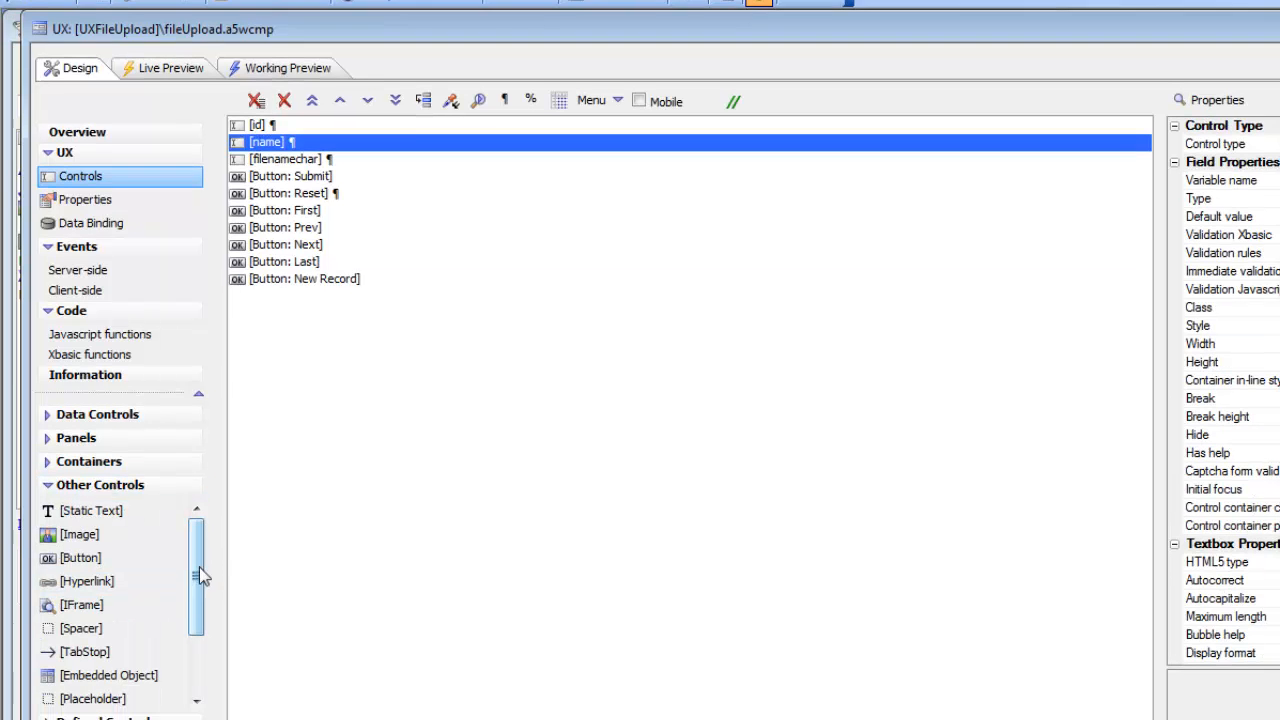
left_click_drag(197, 592, 197, 650)
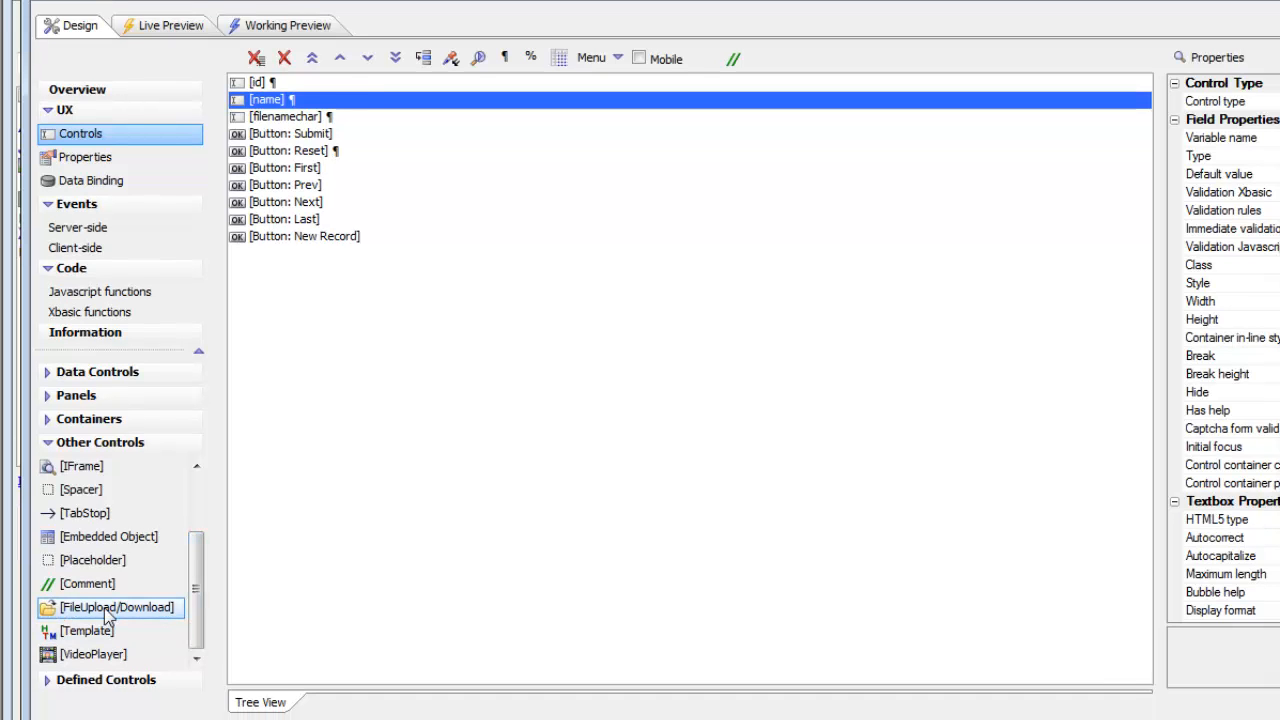
left_click(107, 608)
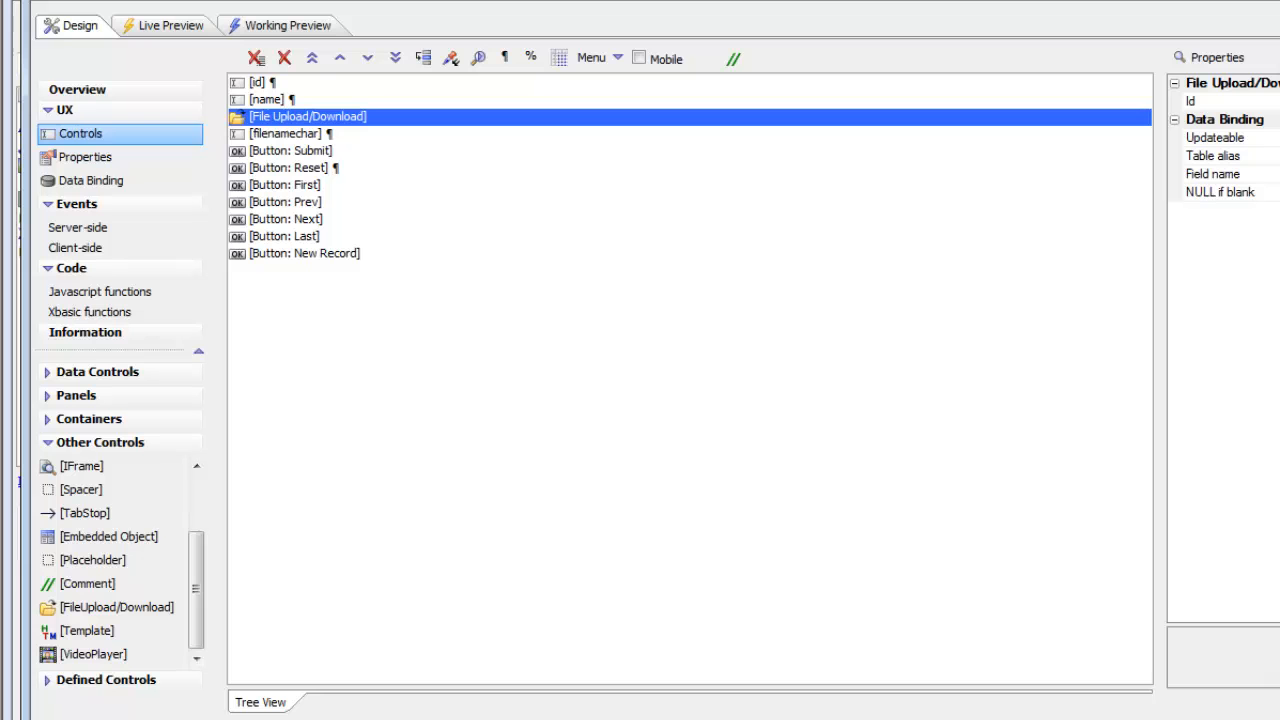
left_click_drag(1279, 371, 1231, 371)
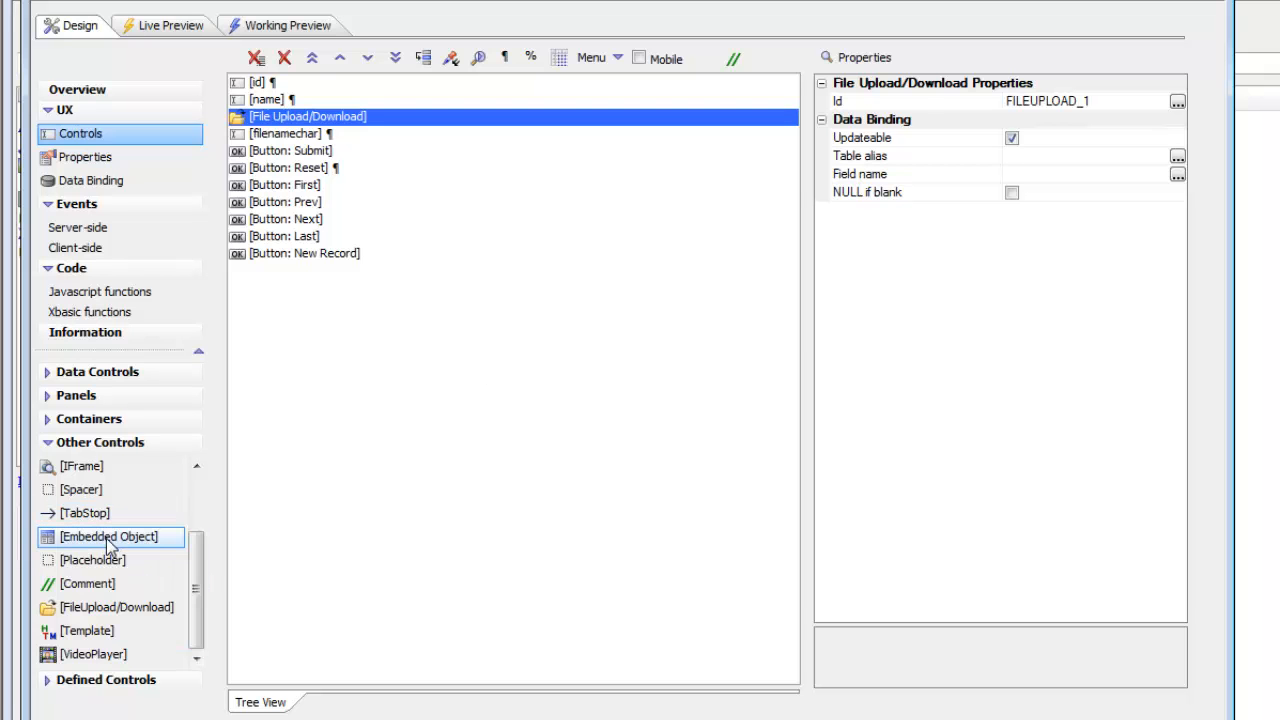
- Add a button below the File Upload/Download control and set its button text to Upload File
left_click_drag(198, 590, 207, 521)
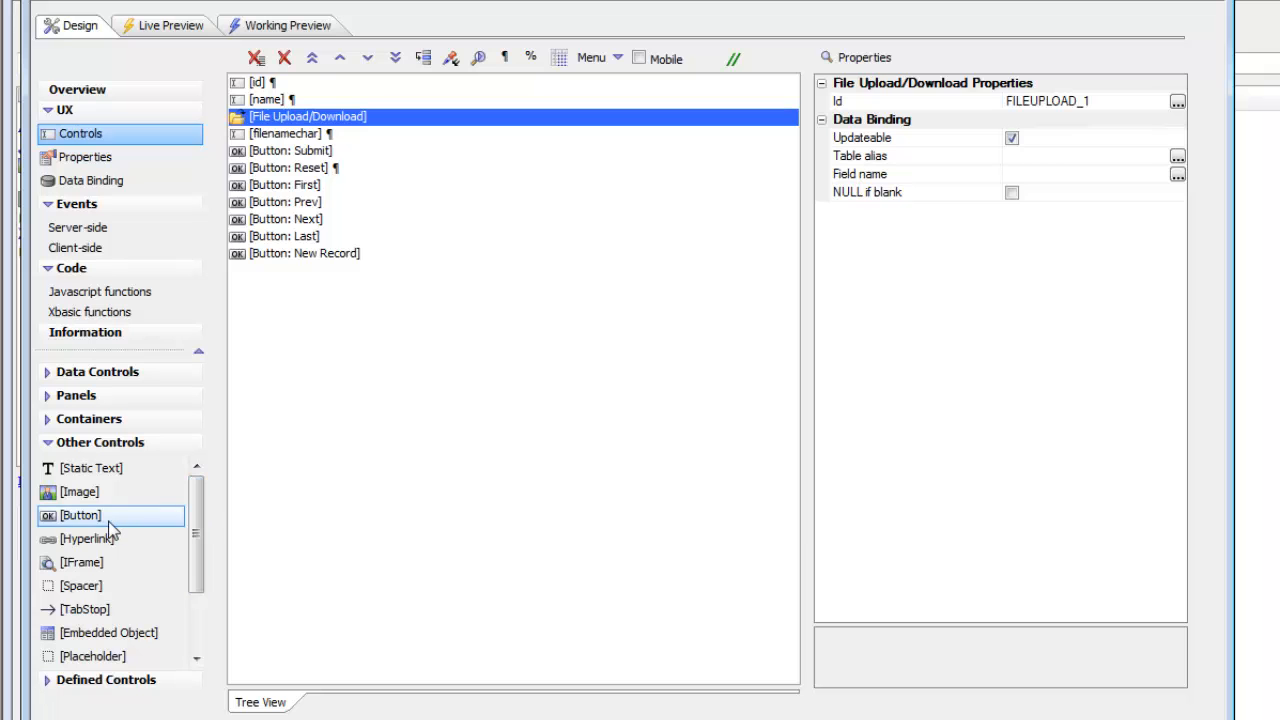
double_click(112, 530)
left_click(878, 103)
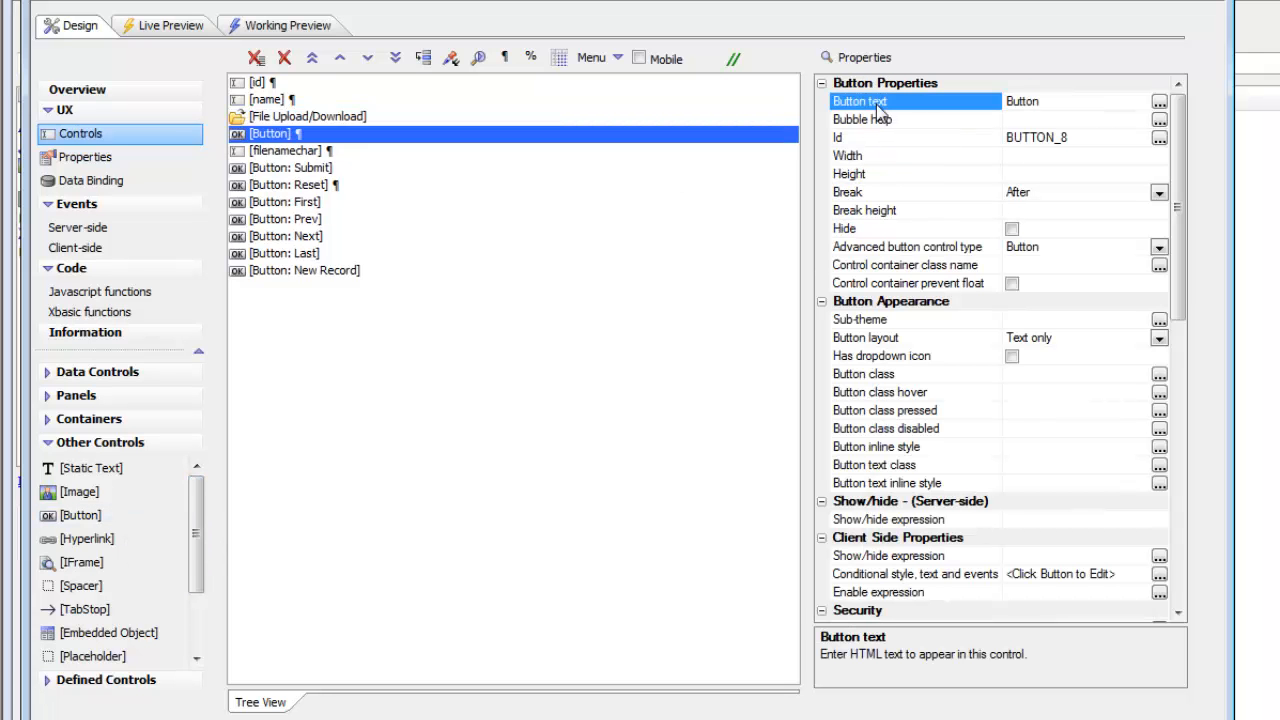
type("Upload File")
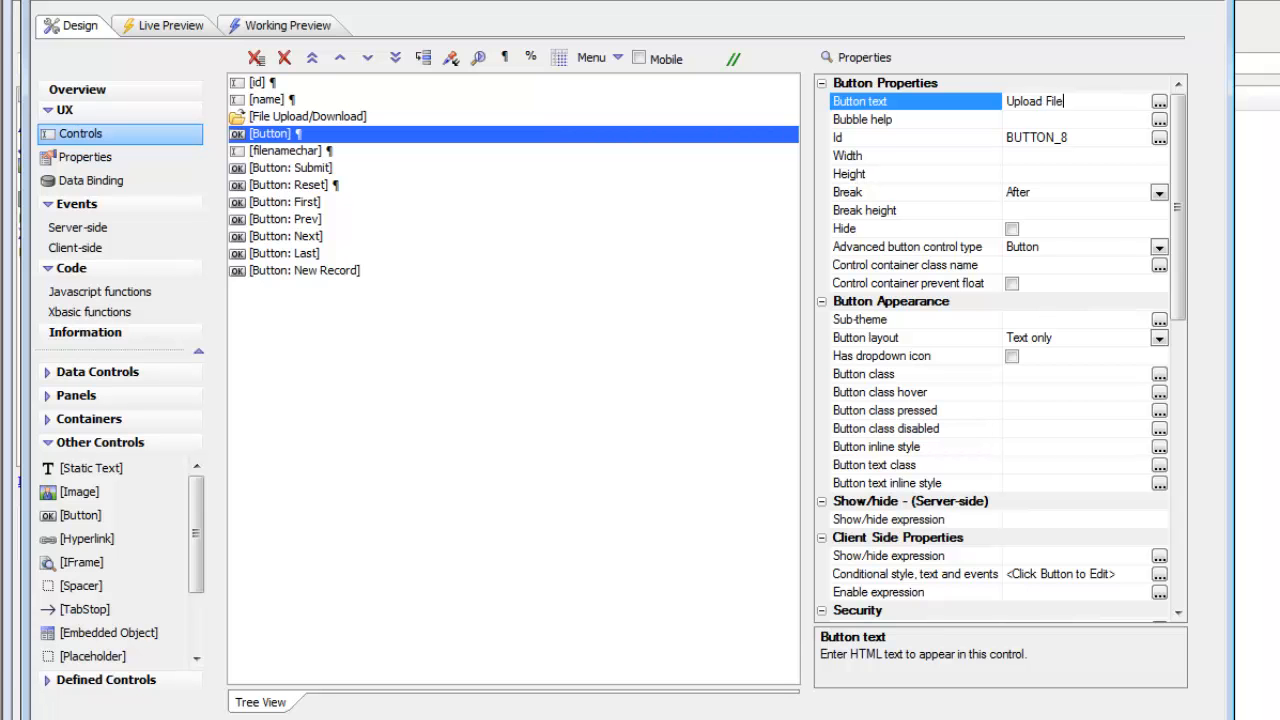
left_click(866, 520)
- Add a File Upload action to the Upload File button's click event
scroll(866, 522, "down", 4)
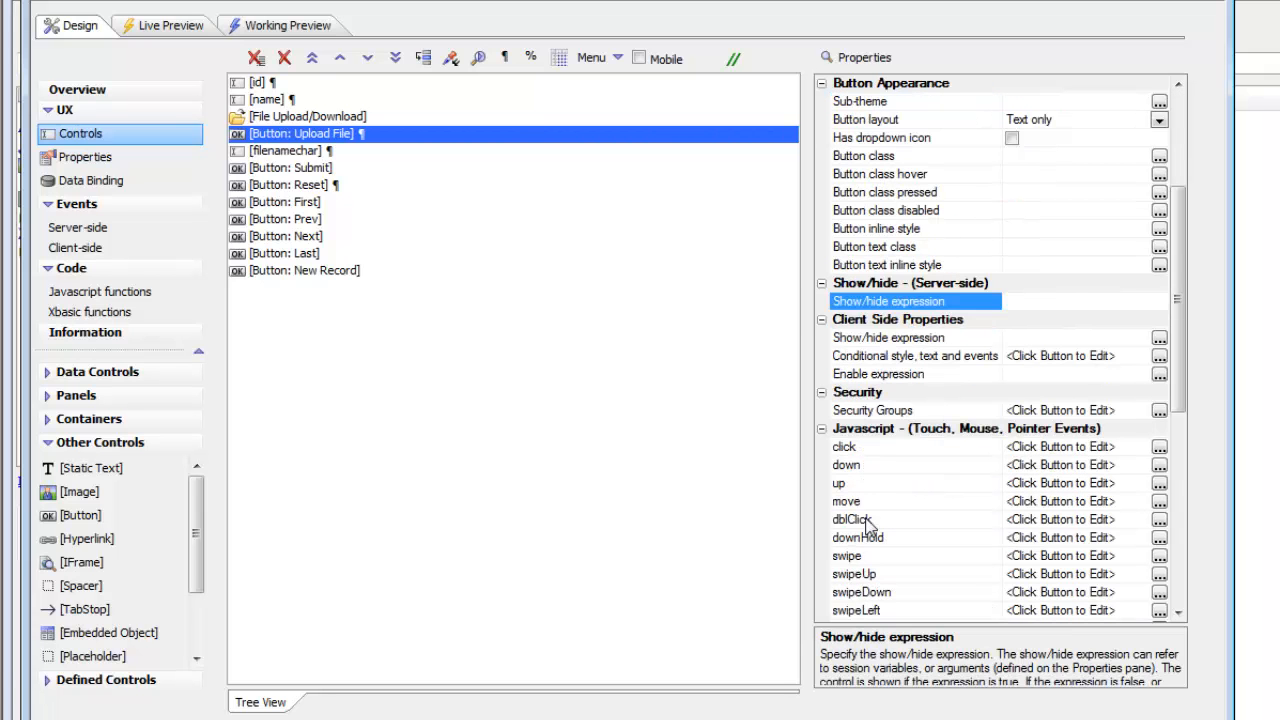
left_click(886, 450)
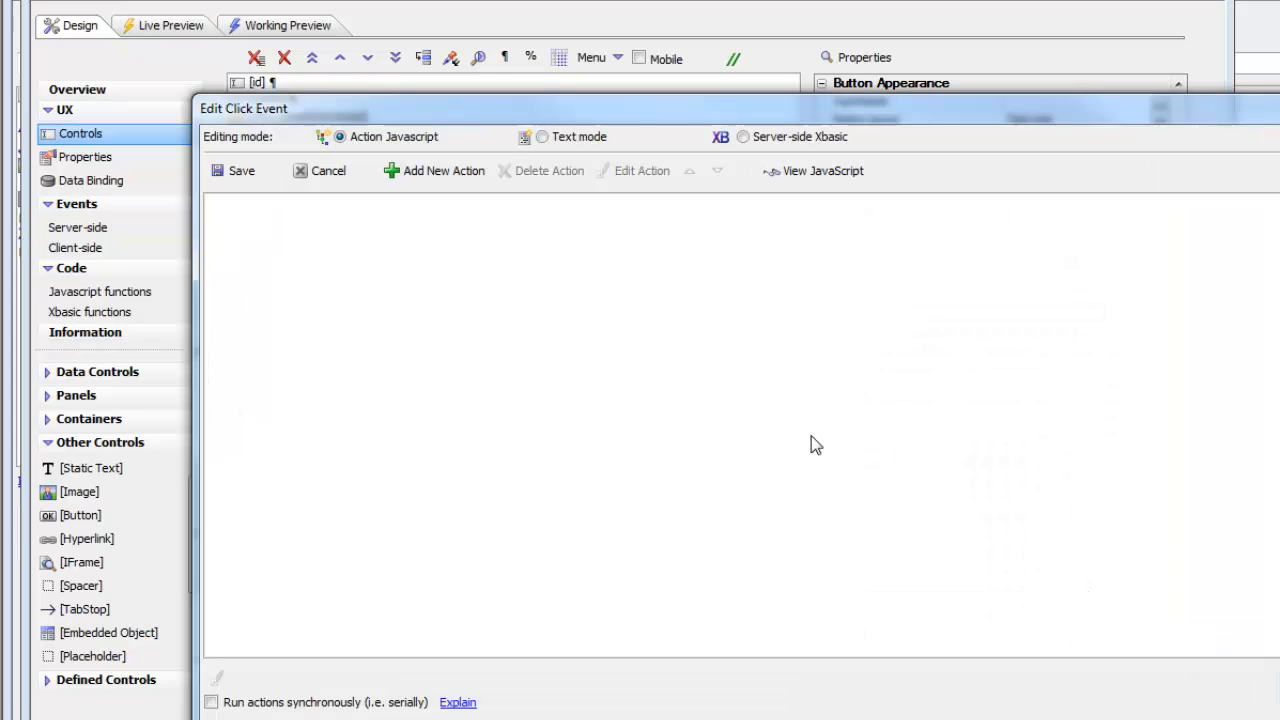
left_click(443, 170)
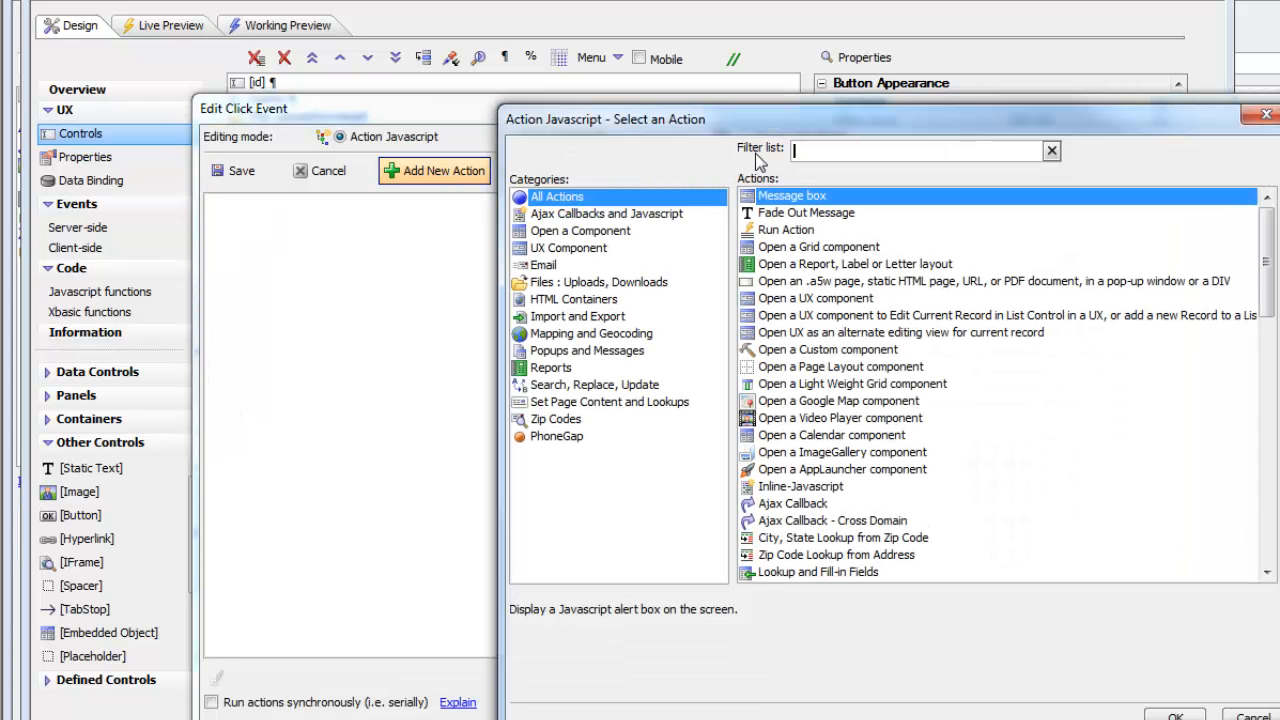
type("upload")
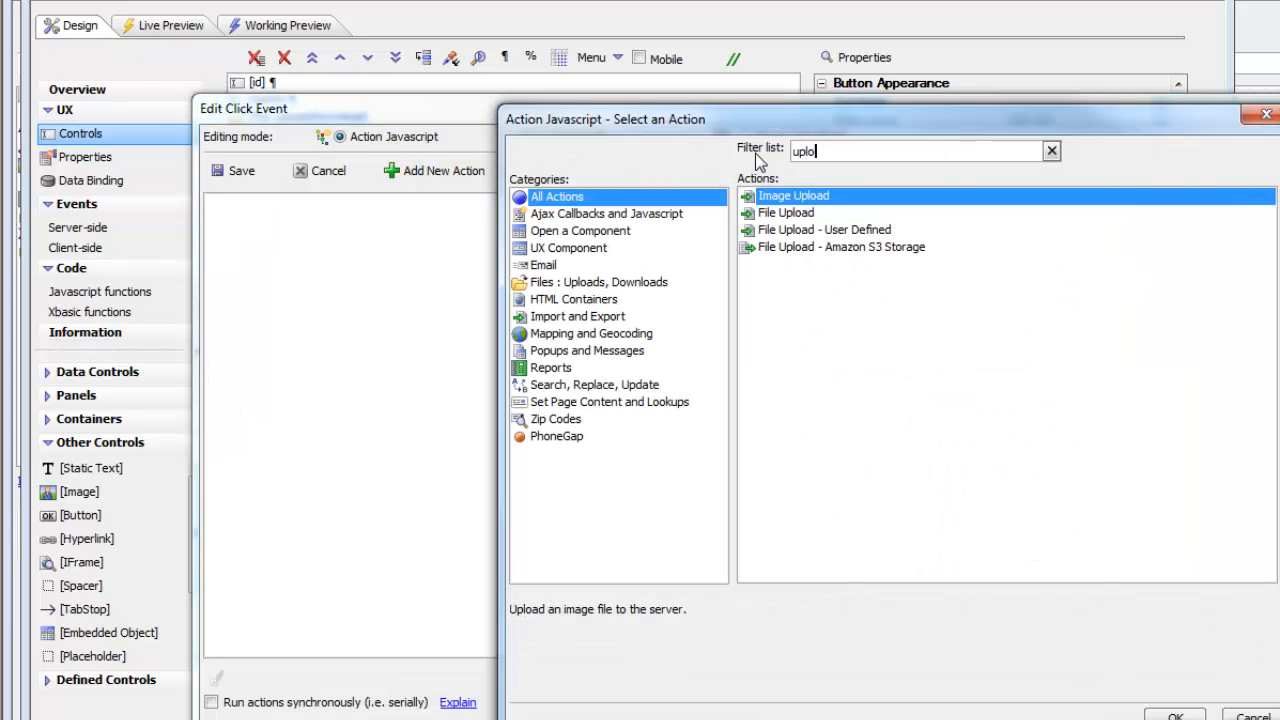
double_click(804, 213)
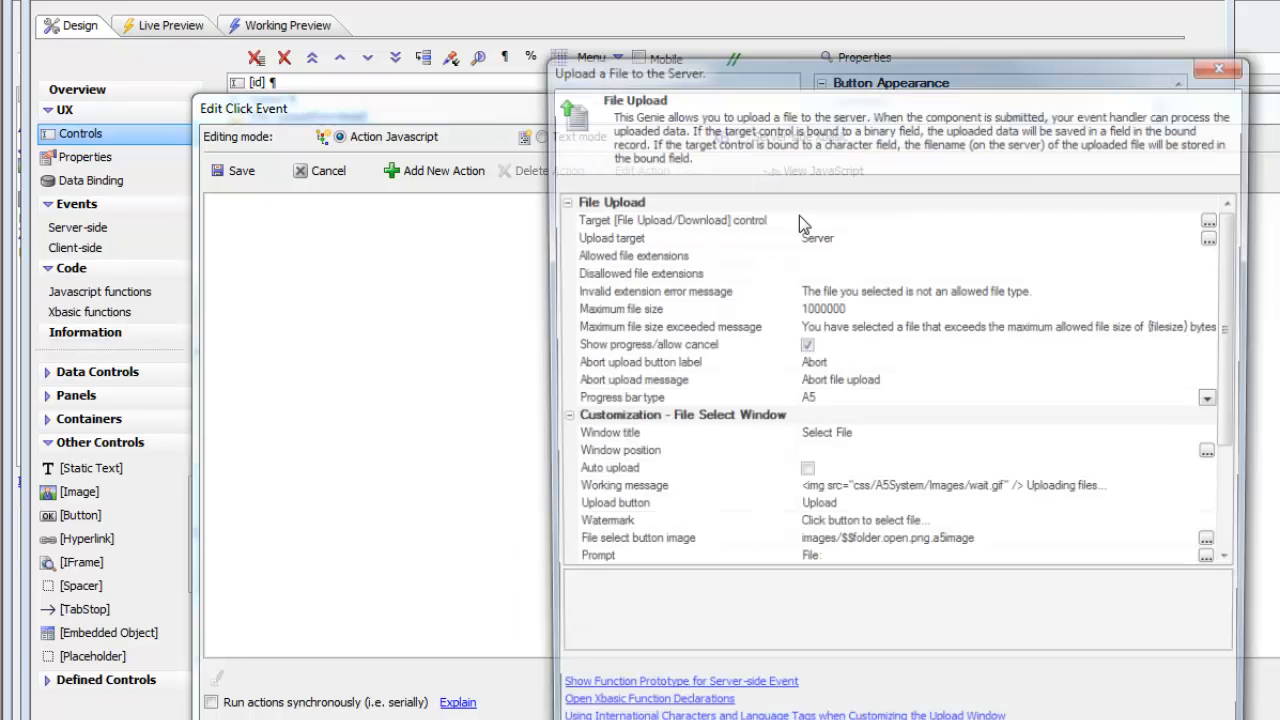
- Set the File Upload action's target control to FILEUPLOAD_1 and its upload folder to myfileuploads
left_click(1217, 218)
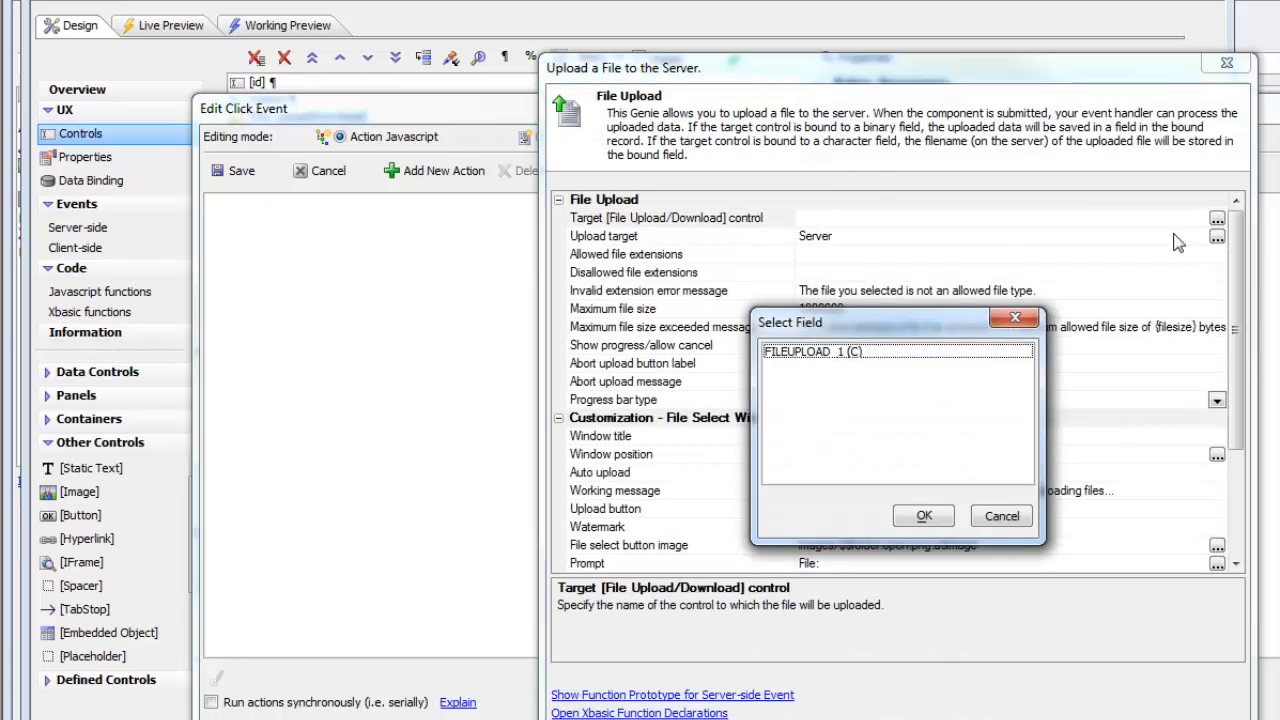
left_click(778, 346)
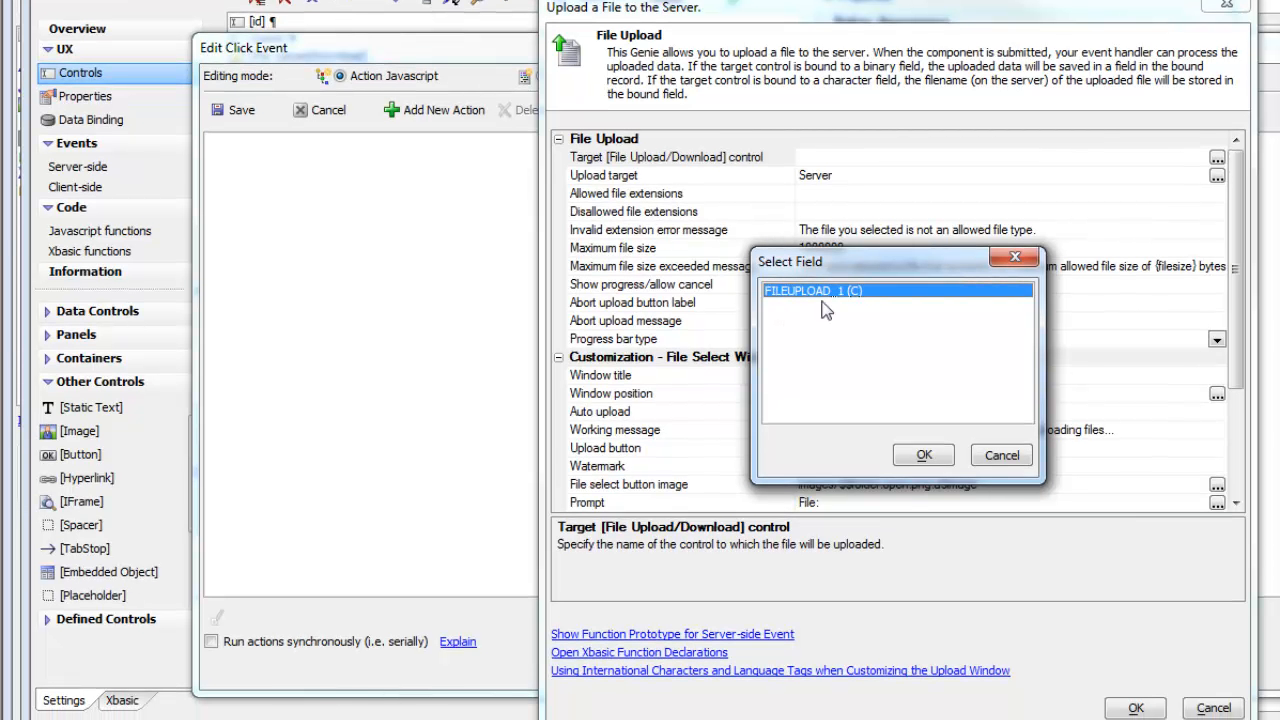
left_click(923, 456)
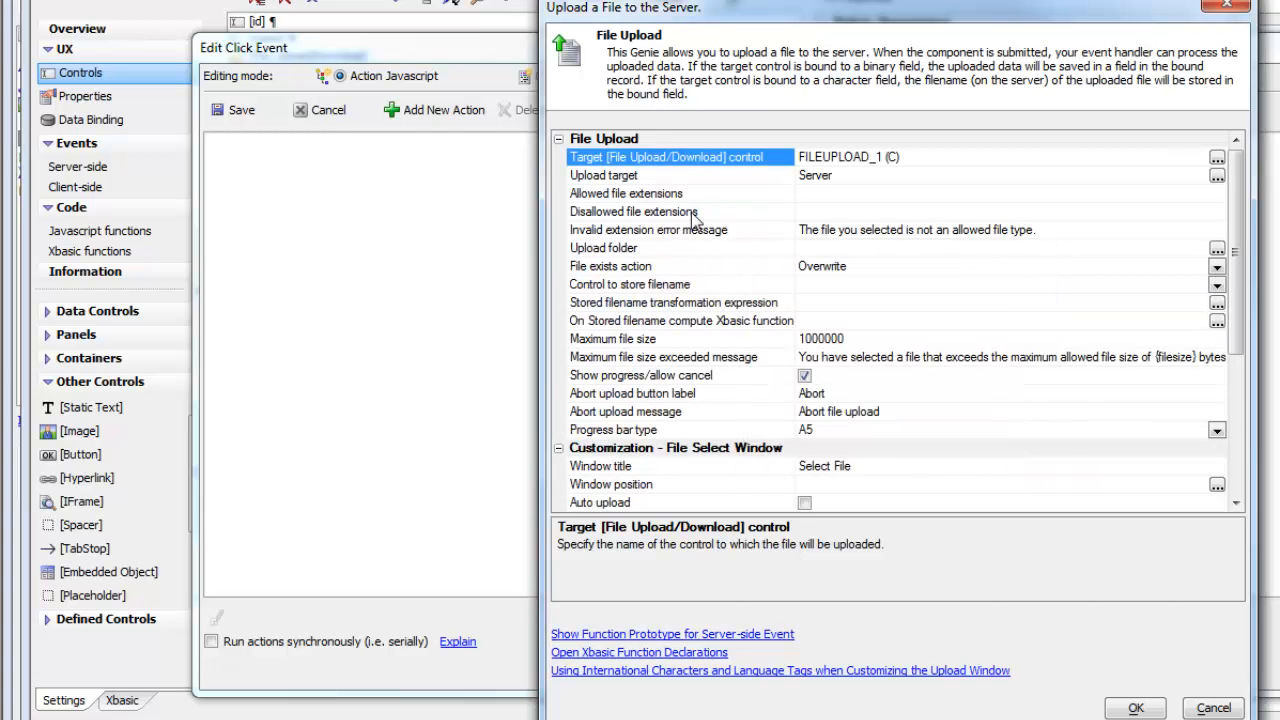
left_click(706, 250)
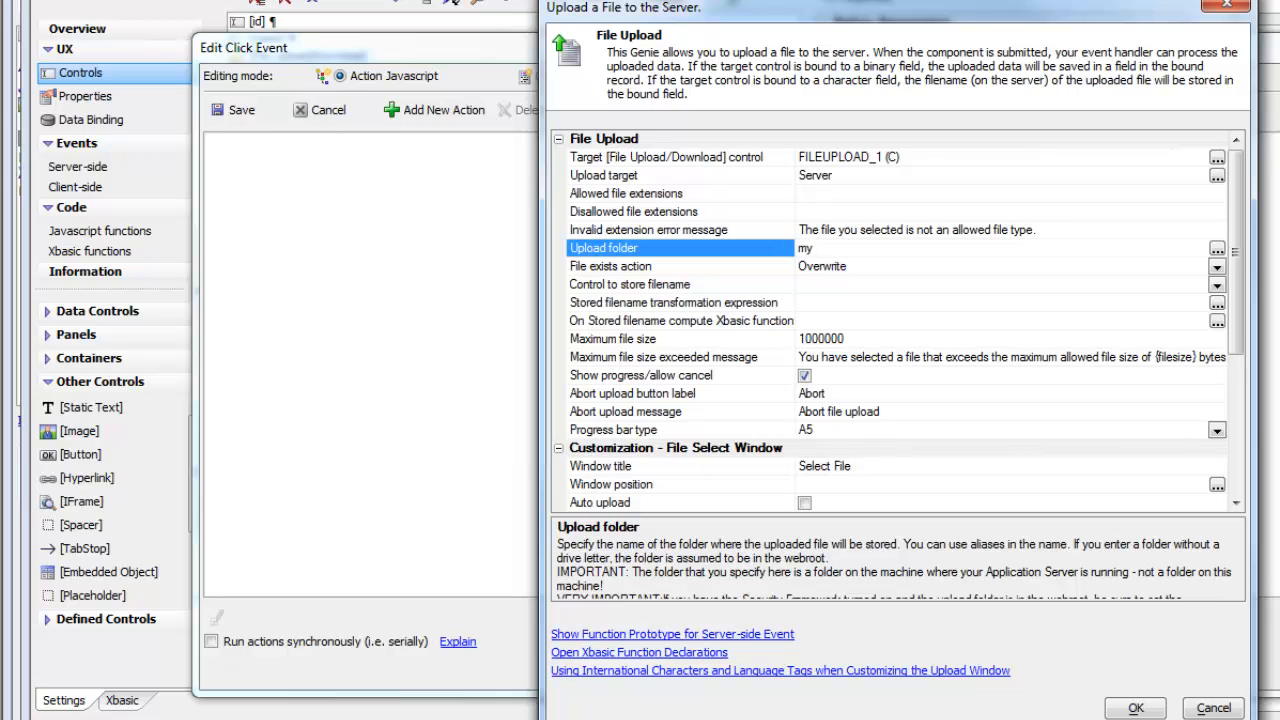
type("myfileuploads")
left_click(749, 268)
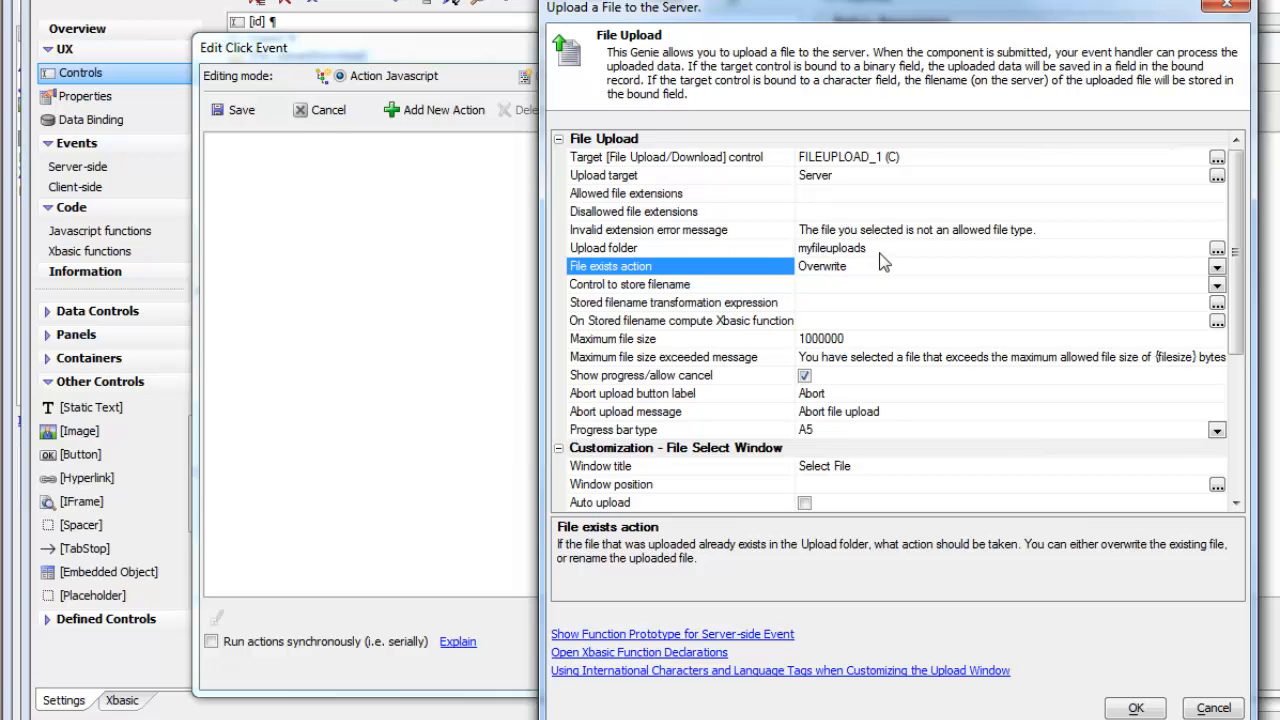
- Set the File Upload action's control to store filename to filenamechar
left_click(650, 285)
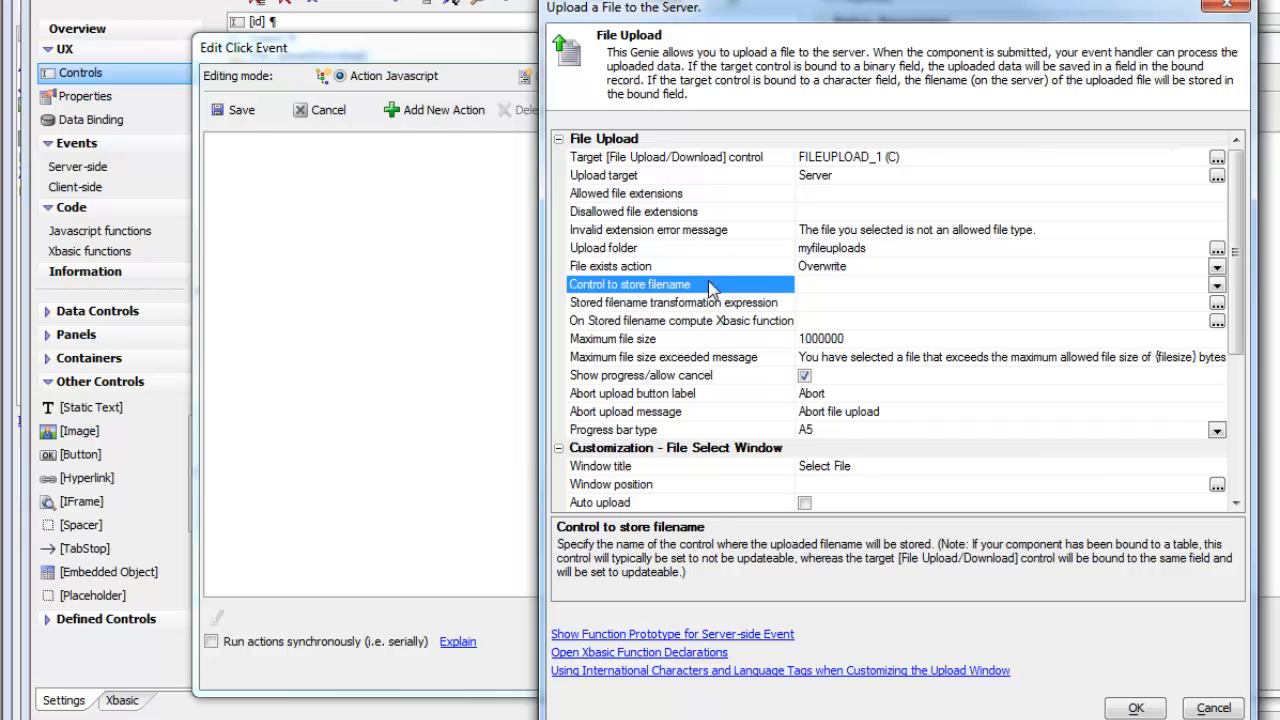
left_click(1216, 286)
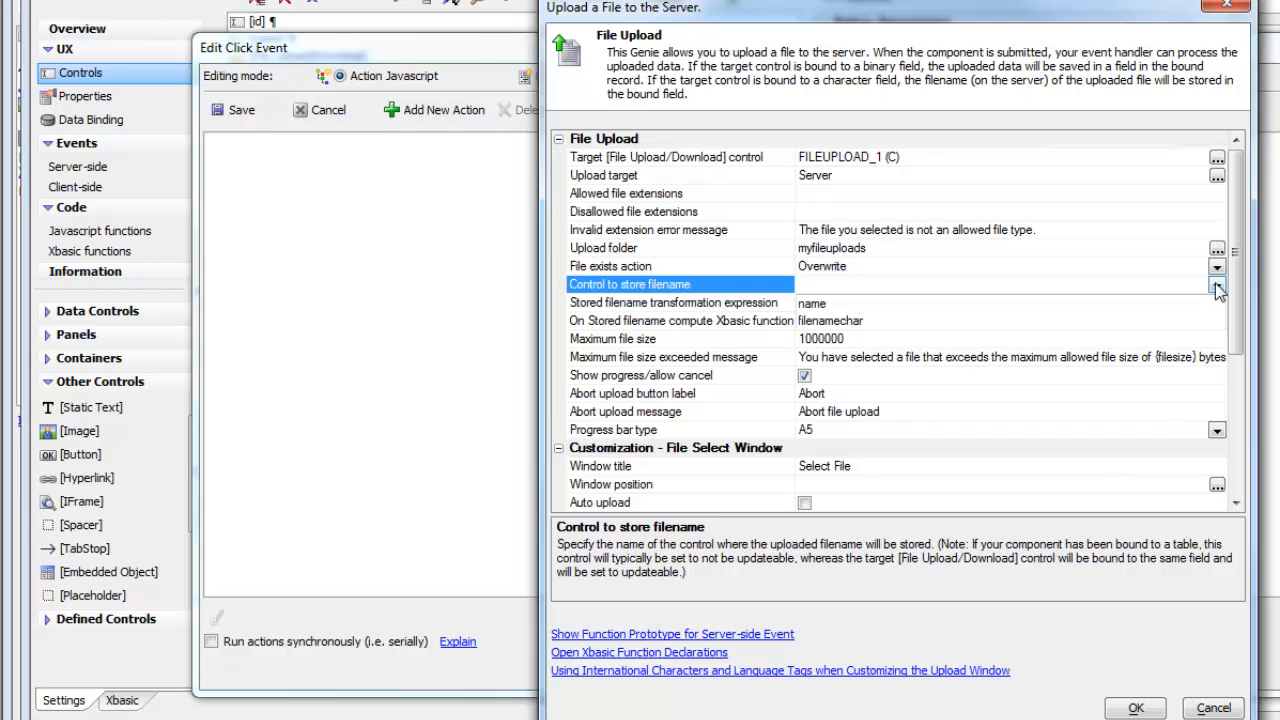
left_click(830, 321)
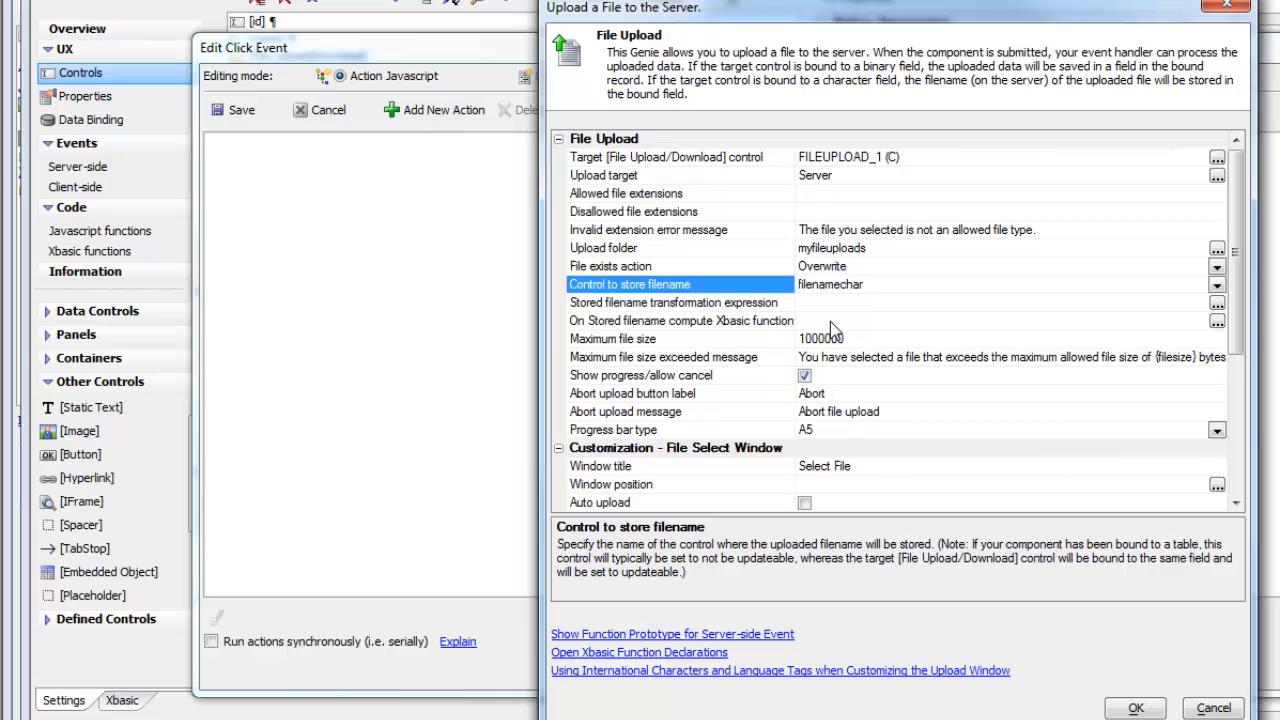
- Check the stored filename transformation placeholders, leave the expression blank, and save the File Upload action in the click event
double_click(710, 303)
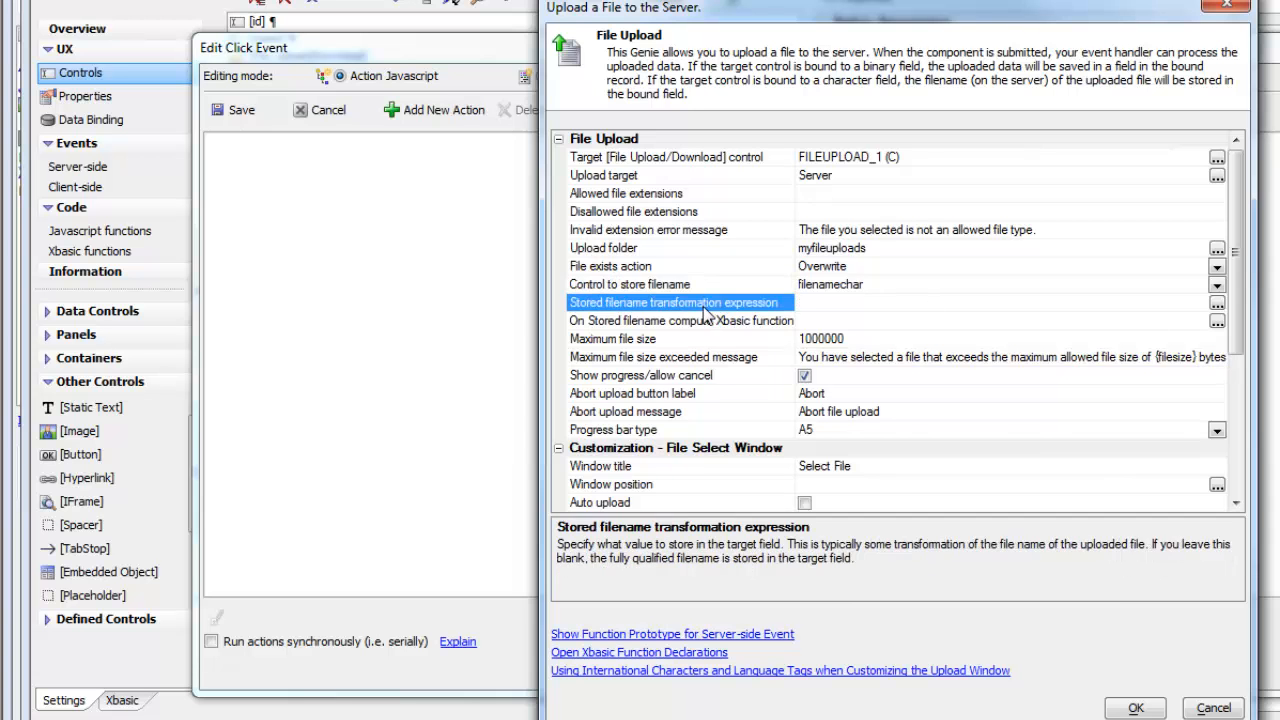
left_click(535, 396)
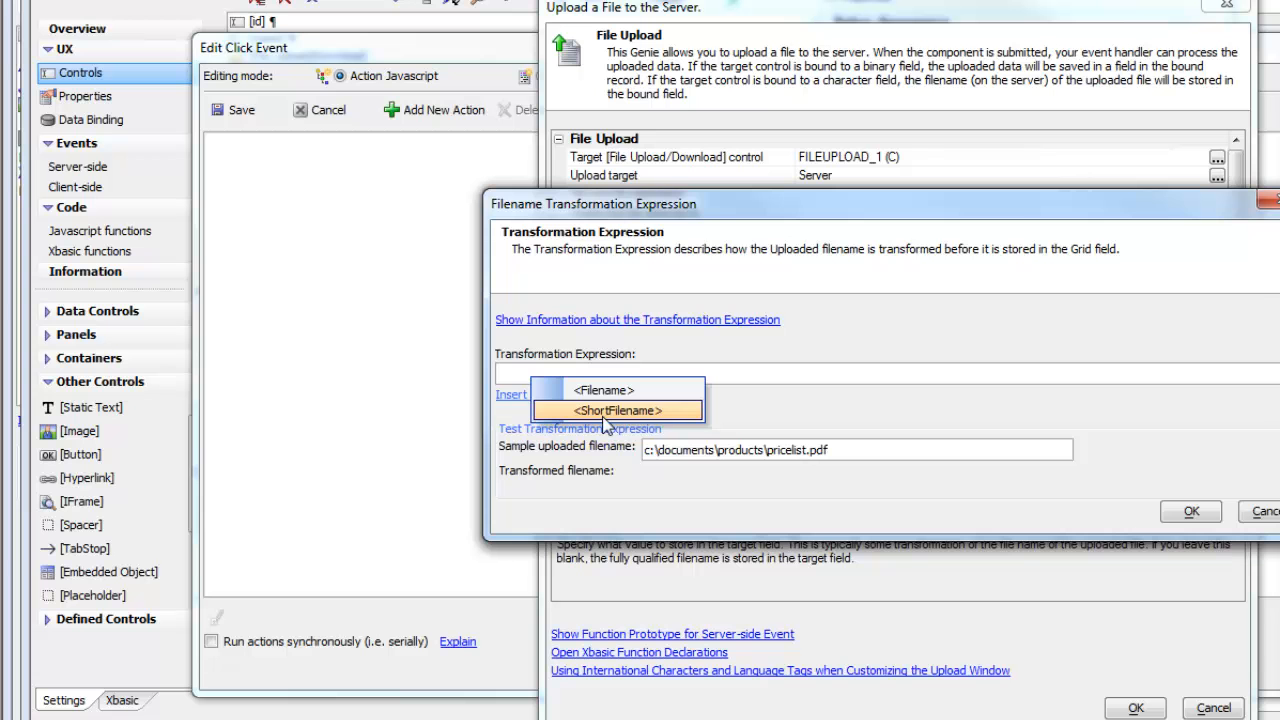
left_click(1258, 512)
left_click(1258, 512)
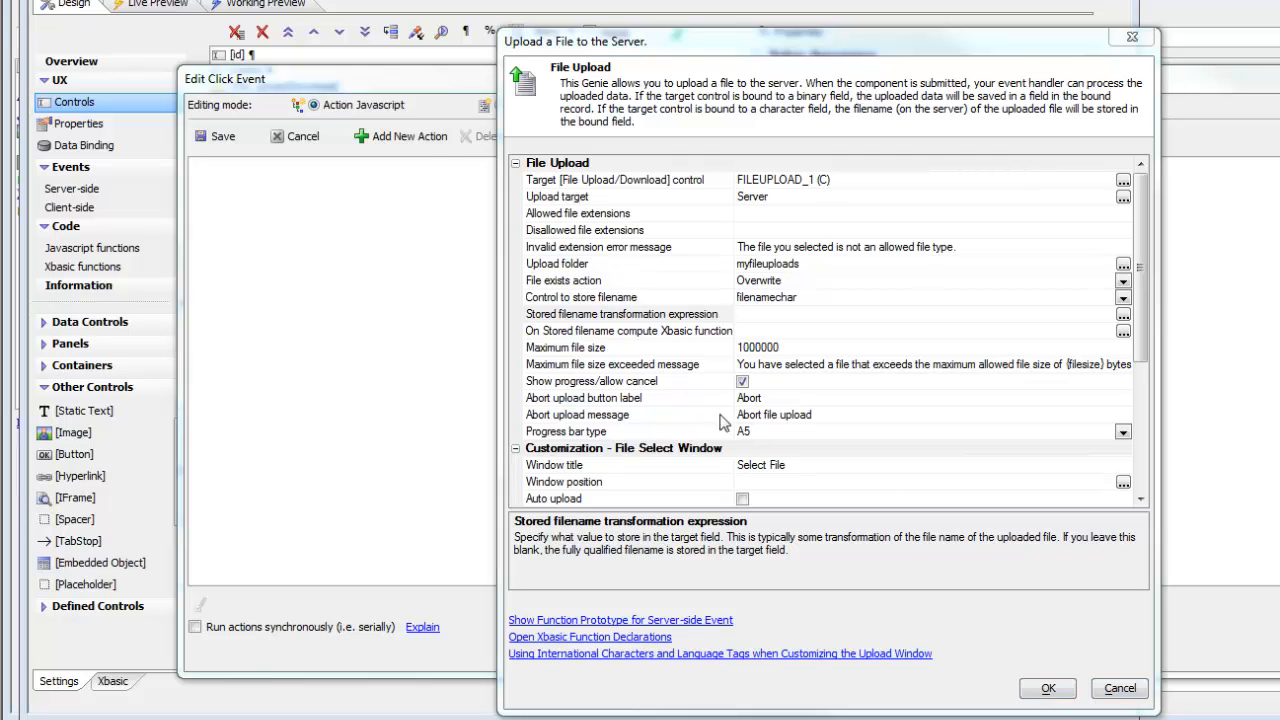
left_click(1048, 688)
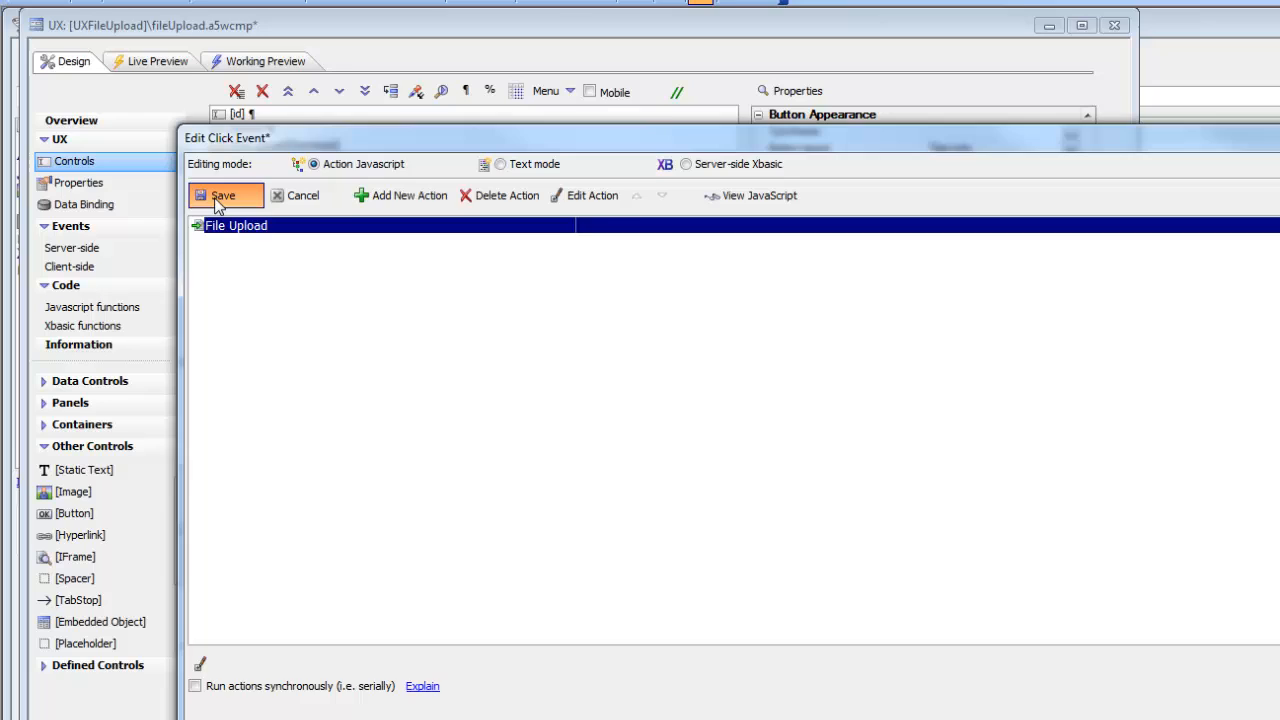
left_click(217, 198)
- Bind the FILEUPLOAD_1 control to the fileuploadchar.filenamechar field in the data binding settings
left_click(95, 204)
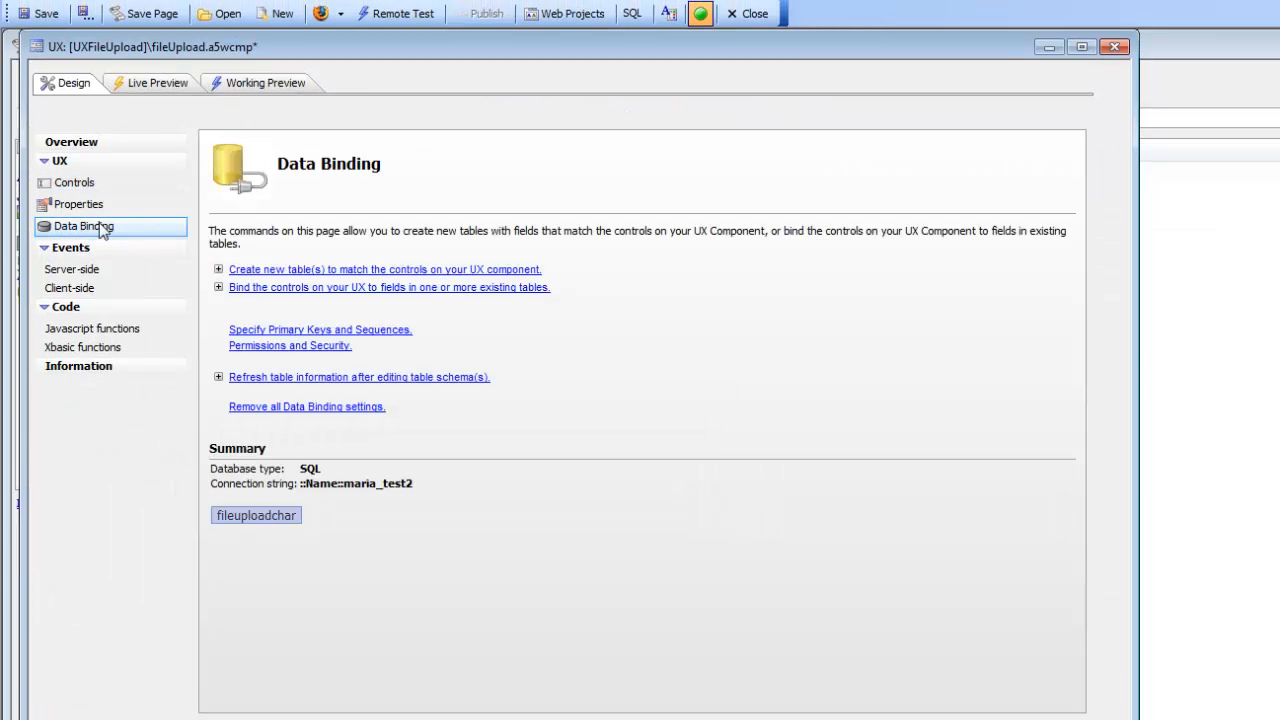
left_click(309, 289)
left_click(686, 505)
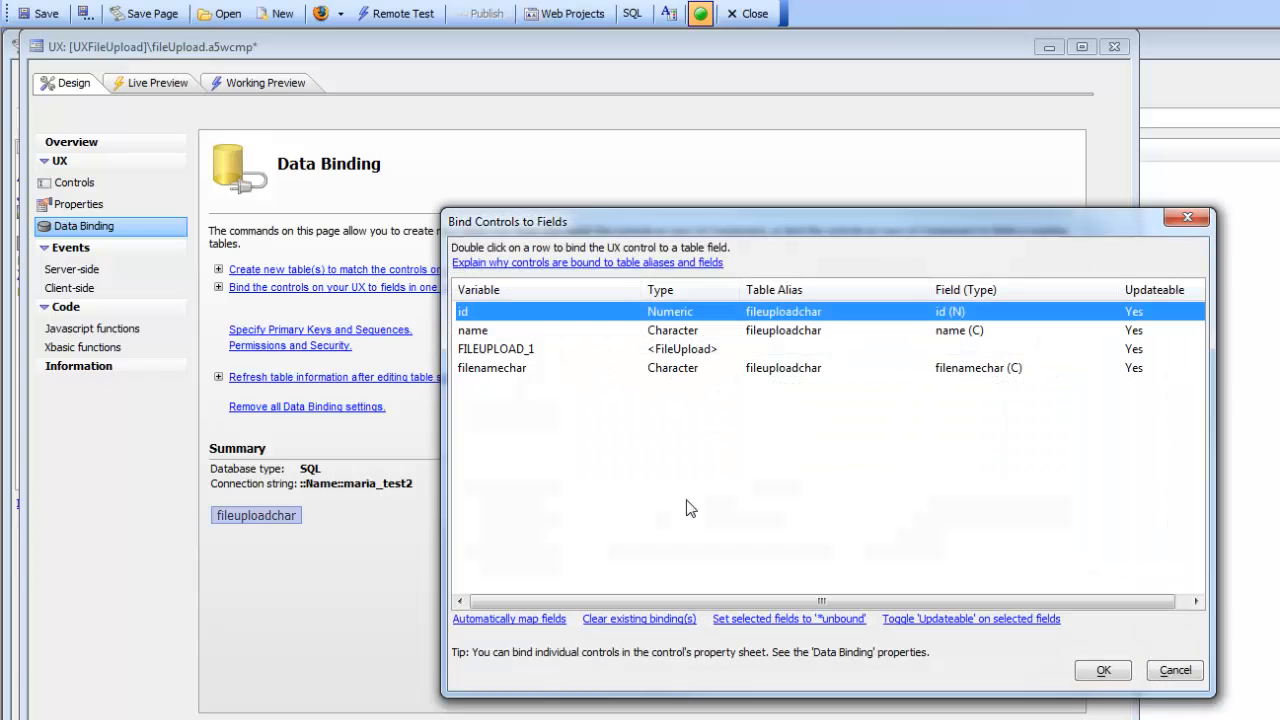
double_click(508, 355)
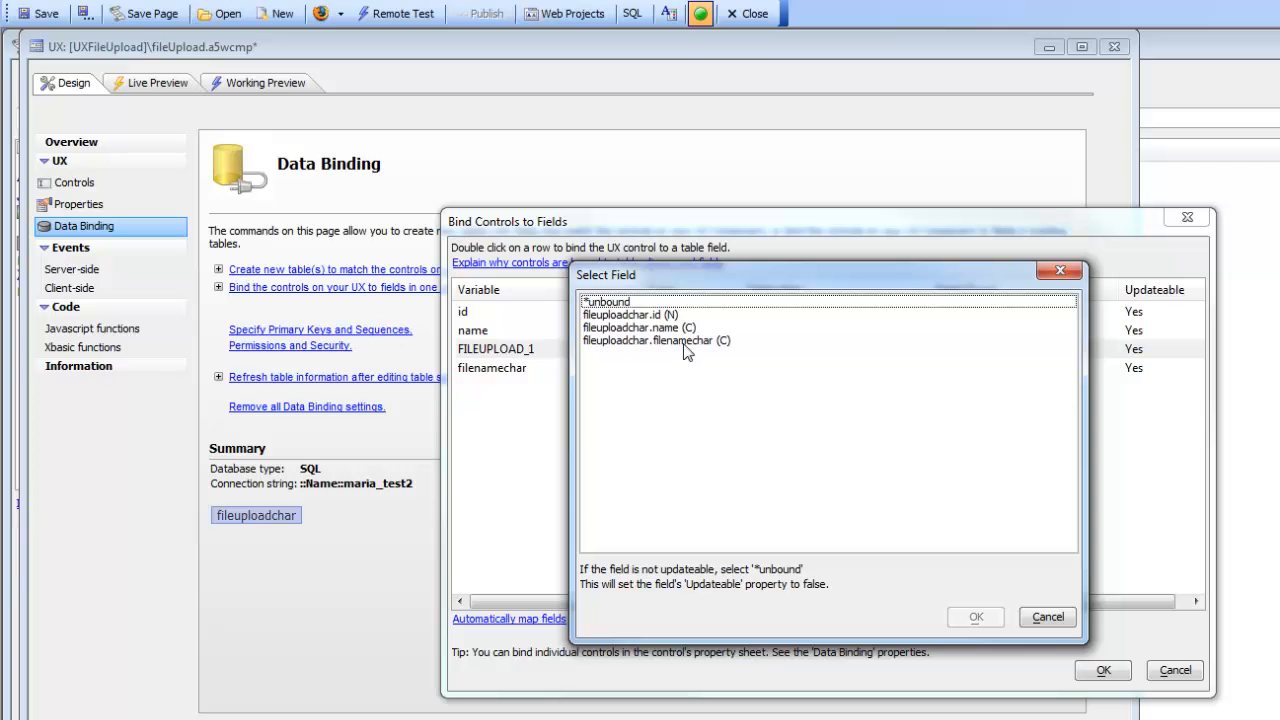
left_click(667, 343)
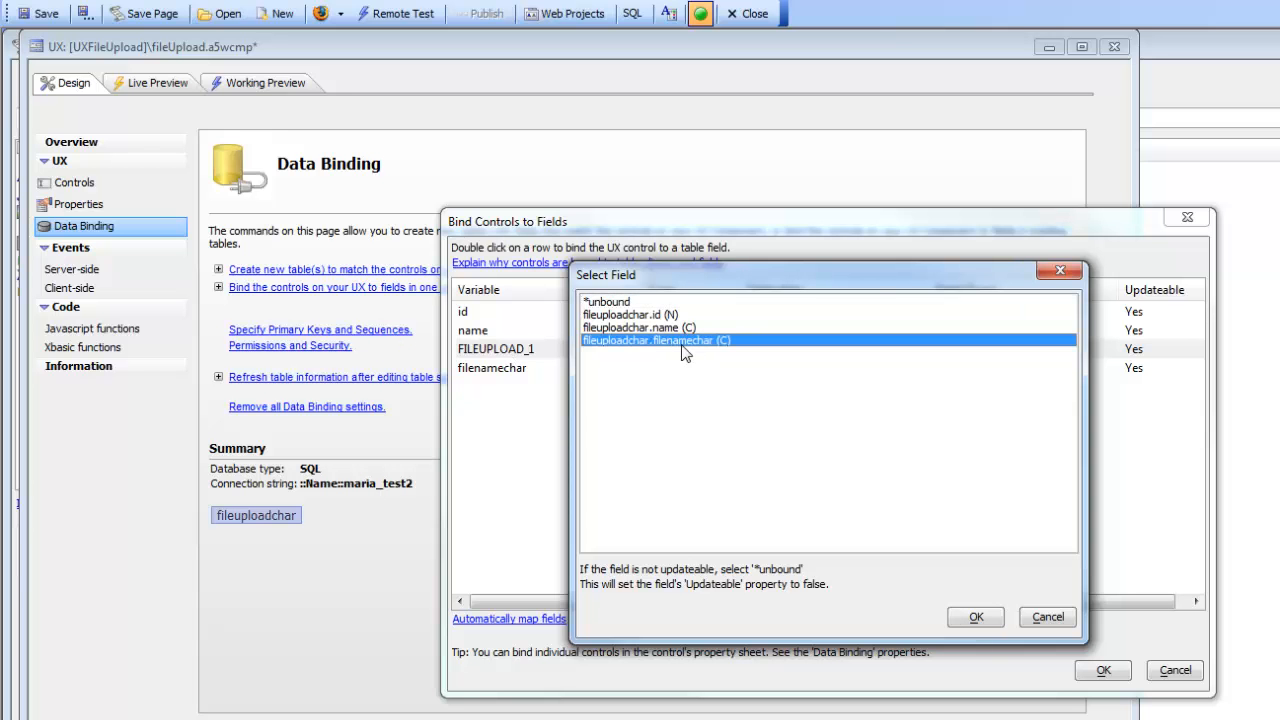
left_click(973, 616)
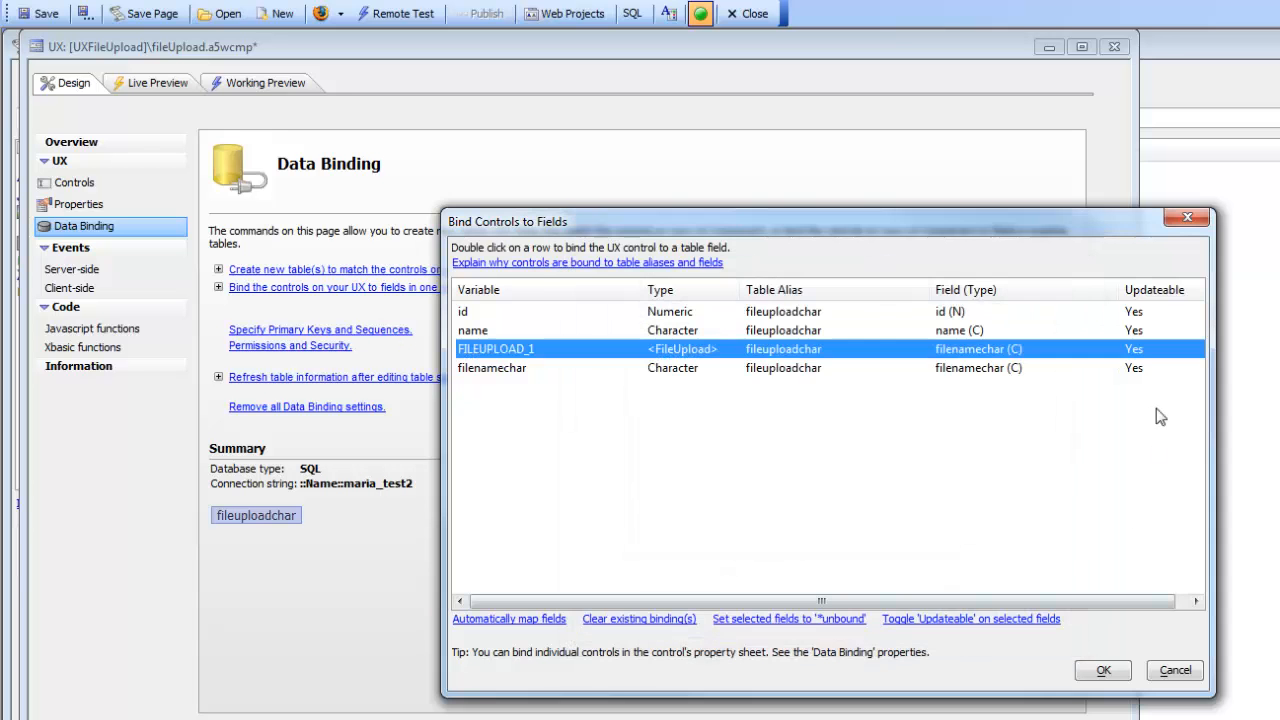
- Make the filenamechar control's binding non-updateable, confirm the bindings, and save the component
left_click(486, 370)
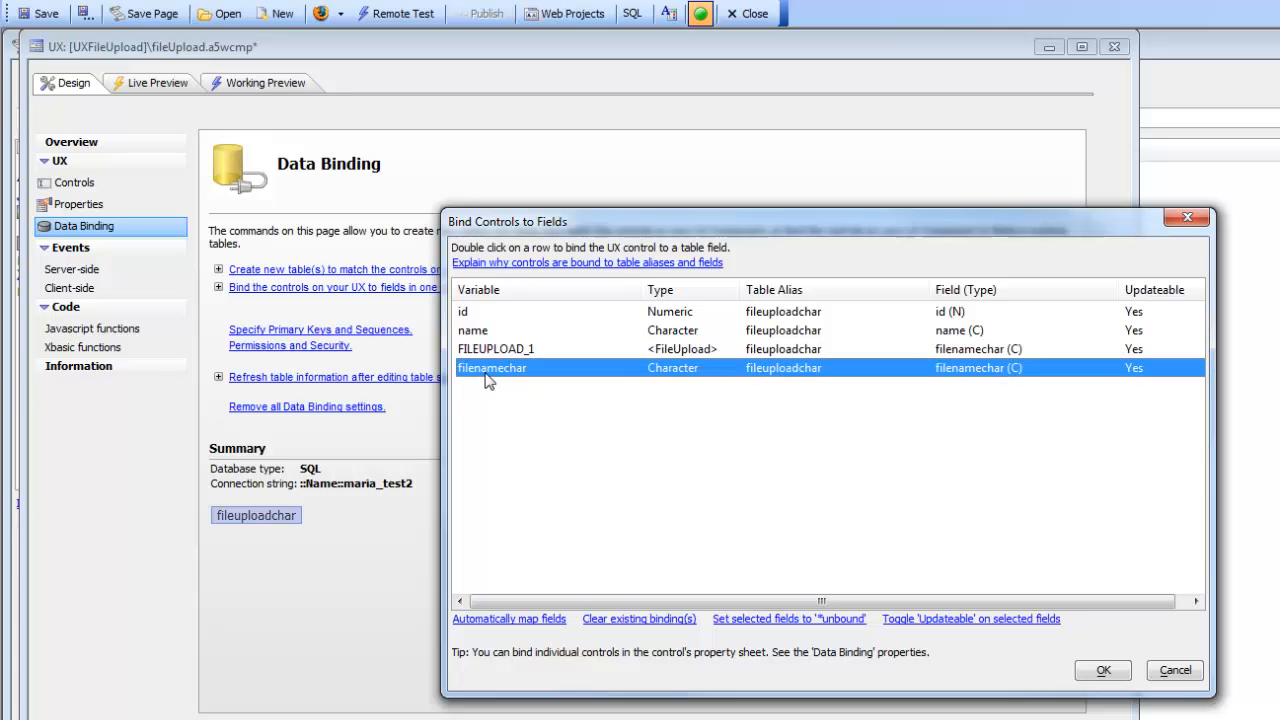
left_click(925, 622)
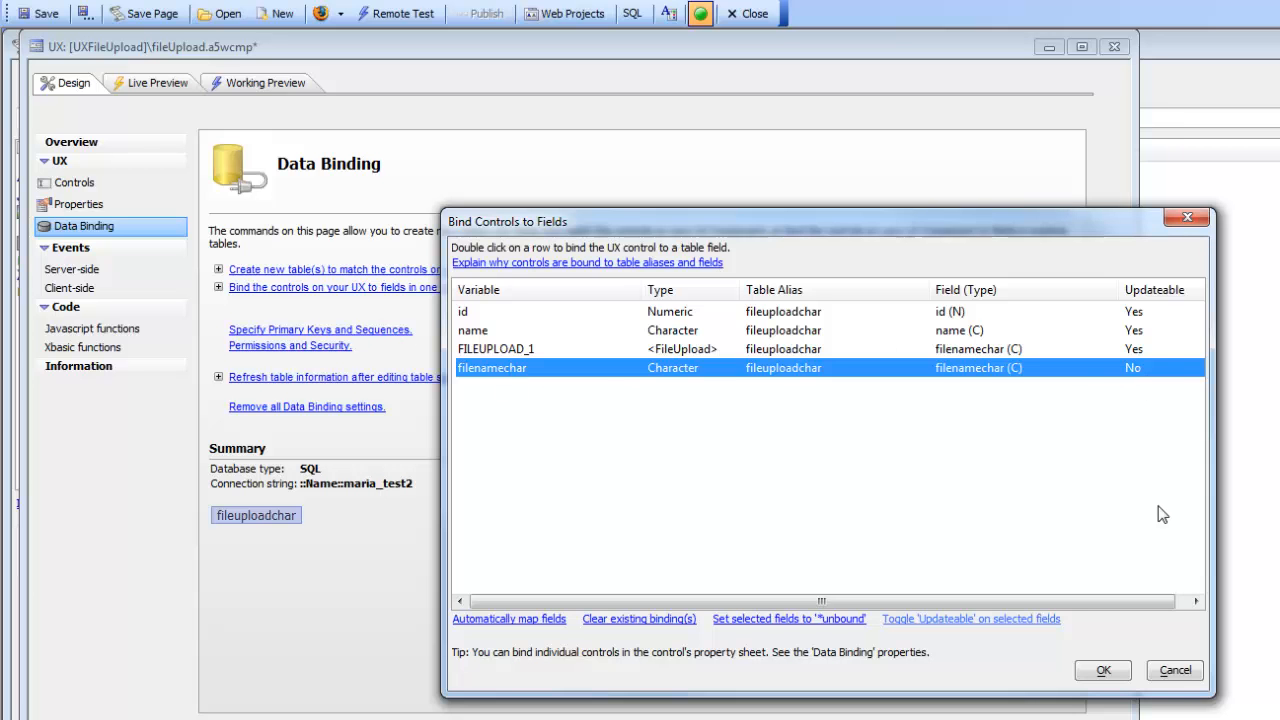
left_click(1105, 670)
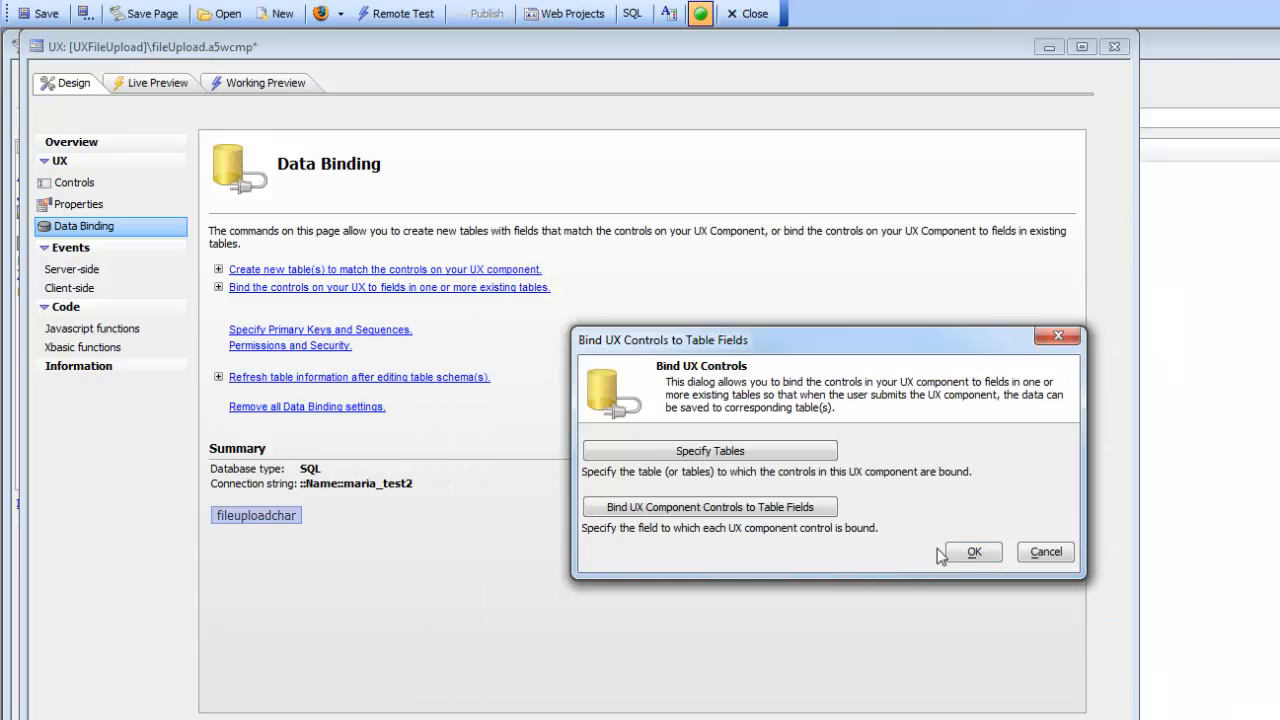
left_click(973, 552)
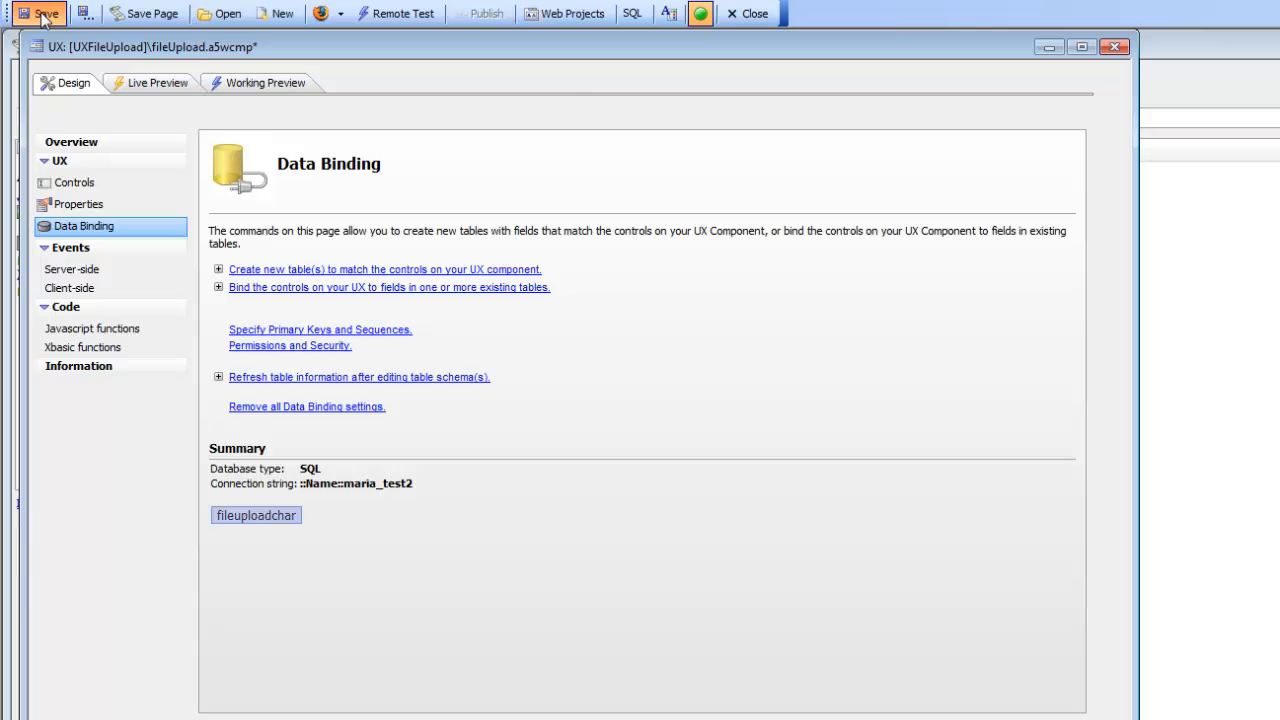
left_click(44, 16)
- Run a fast live preview and upload 4313.JPG from c:\MovieImages to the test record
left_click(155, 86)
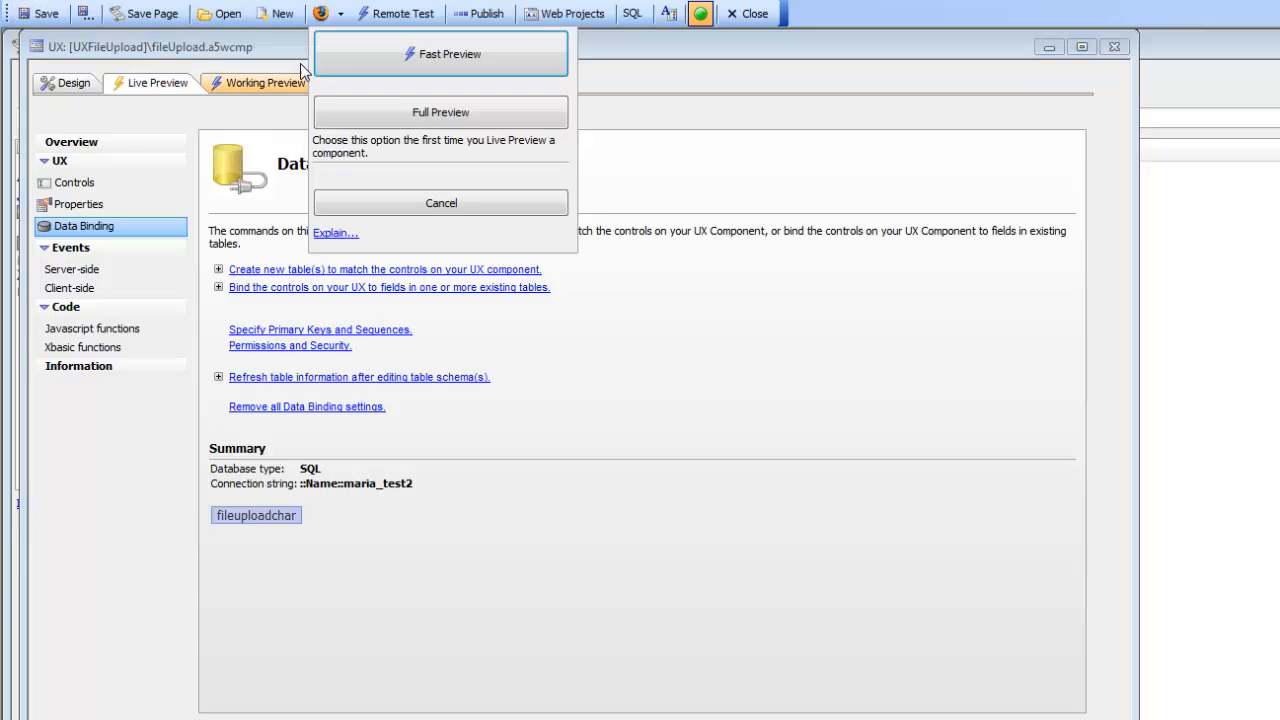
left_click(478, 67)
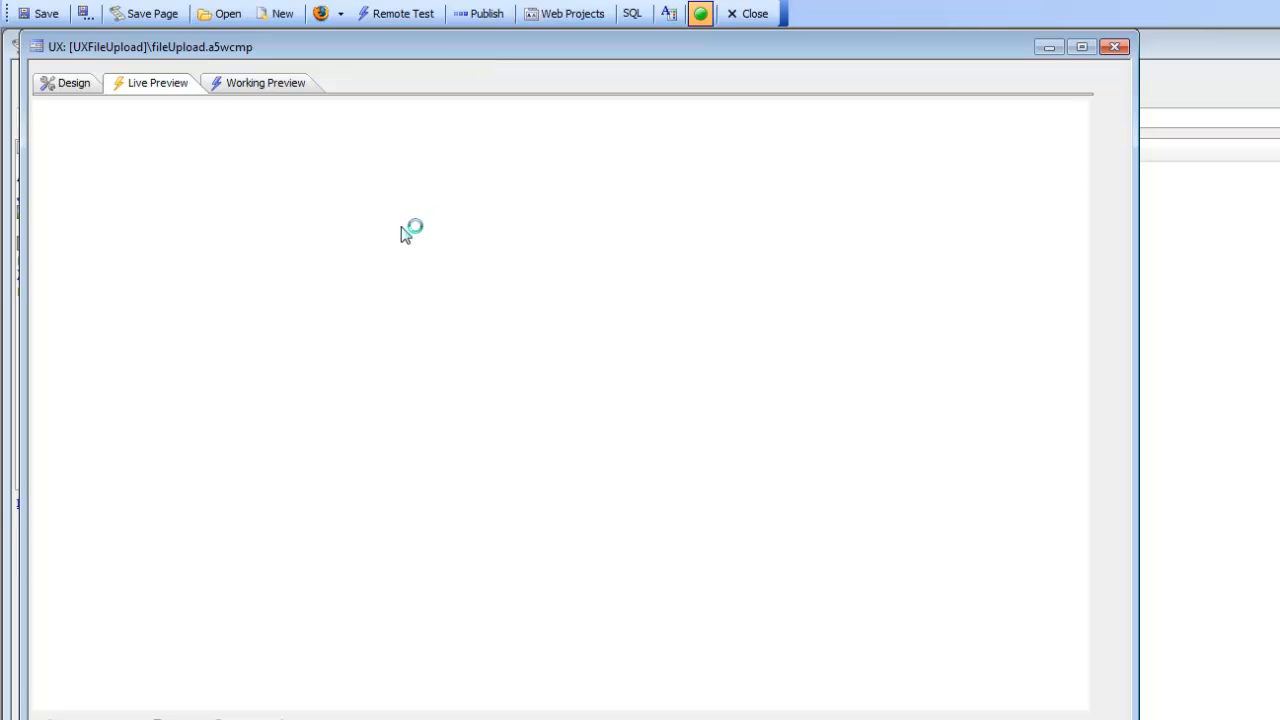
left_click(92, 188)
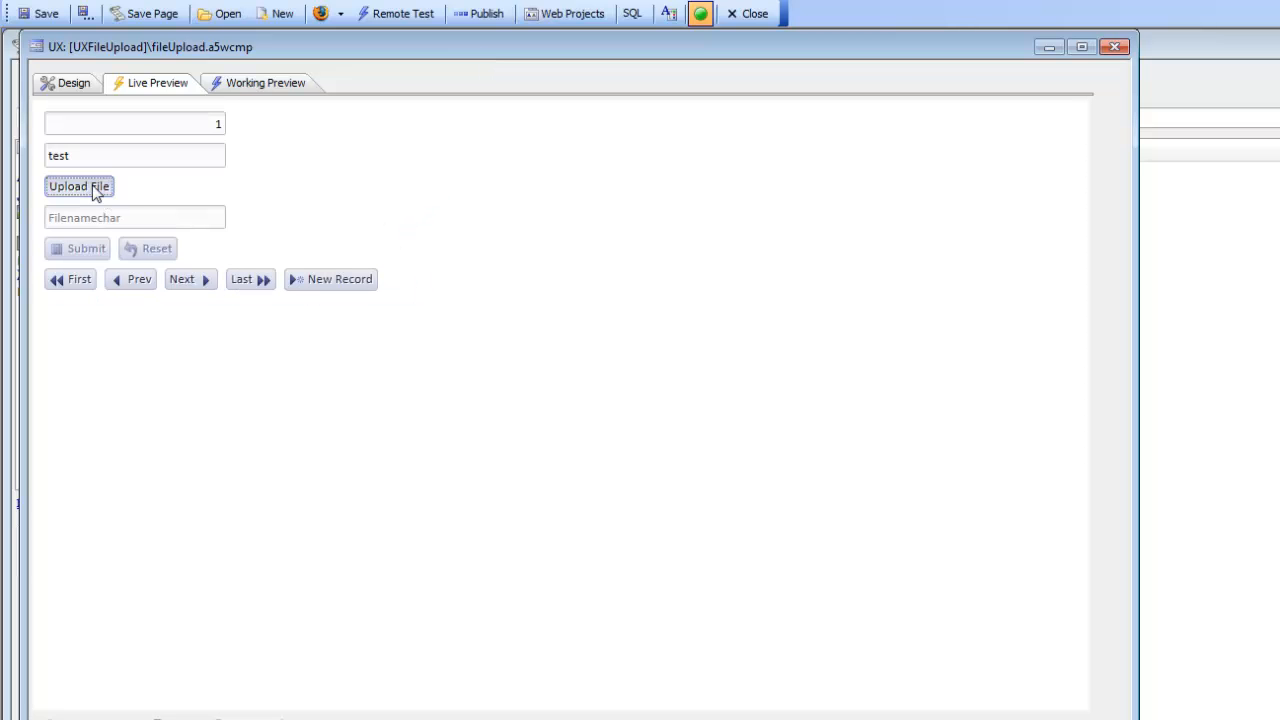
left_click(611, 291)
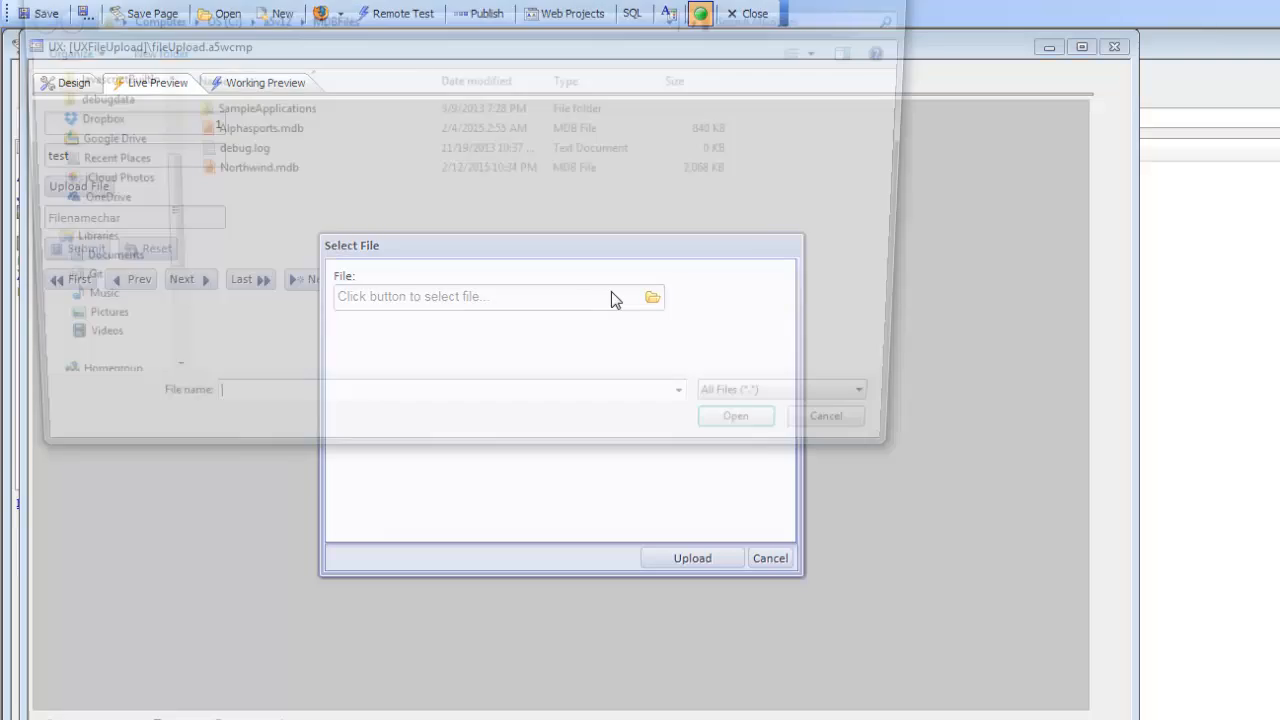
type("c")
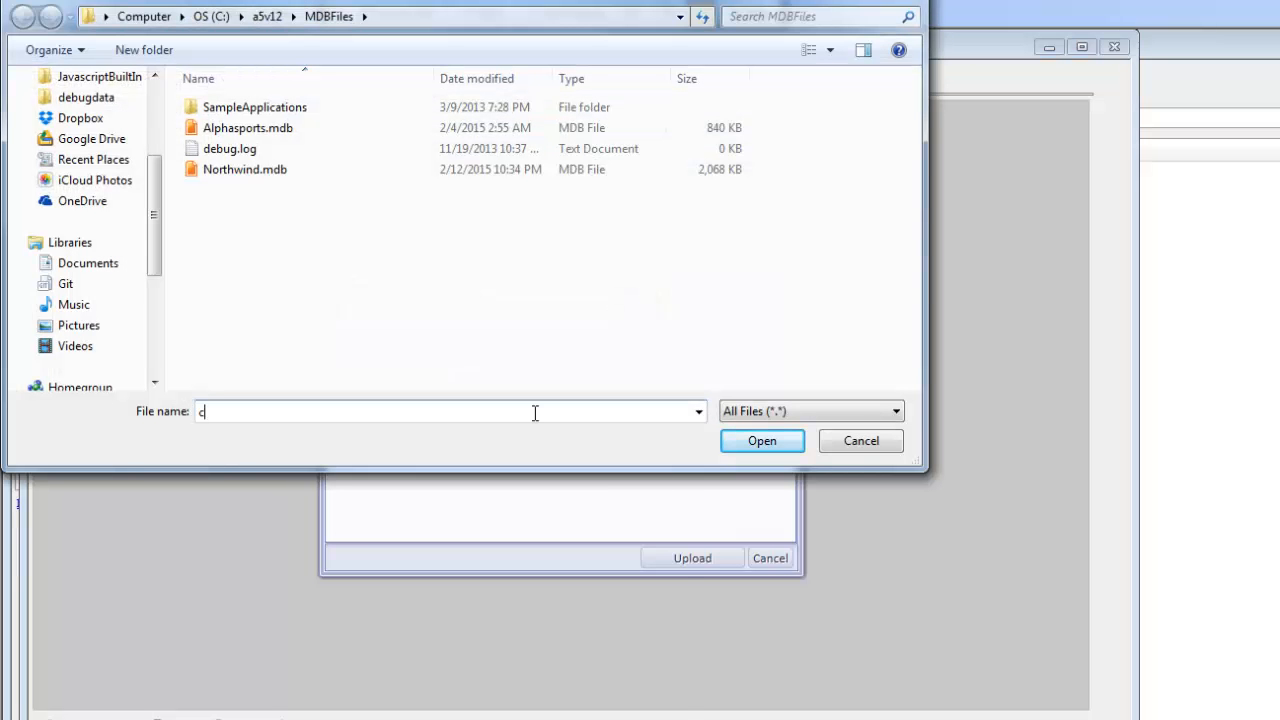
type(":\\mov")
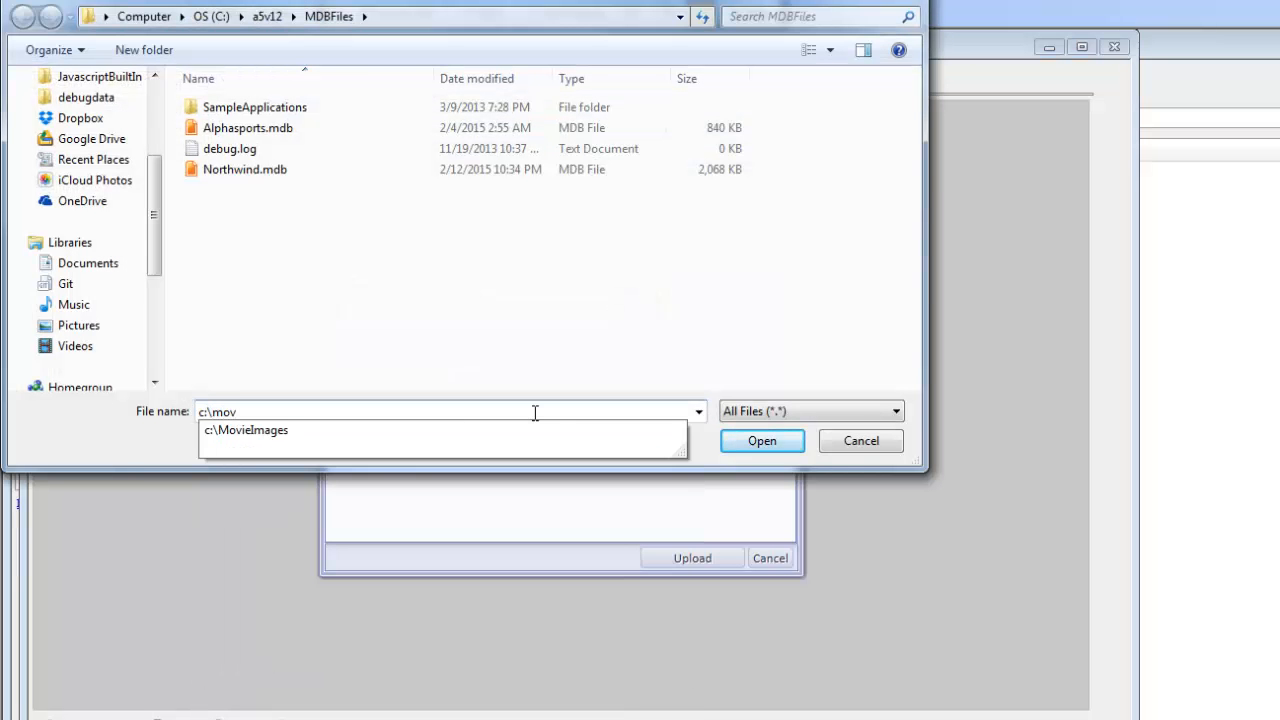
key("Down")
key("Return")
left_click(605, 345)
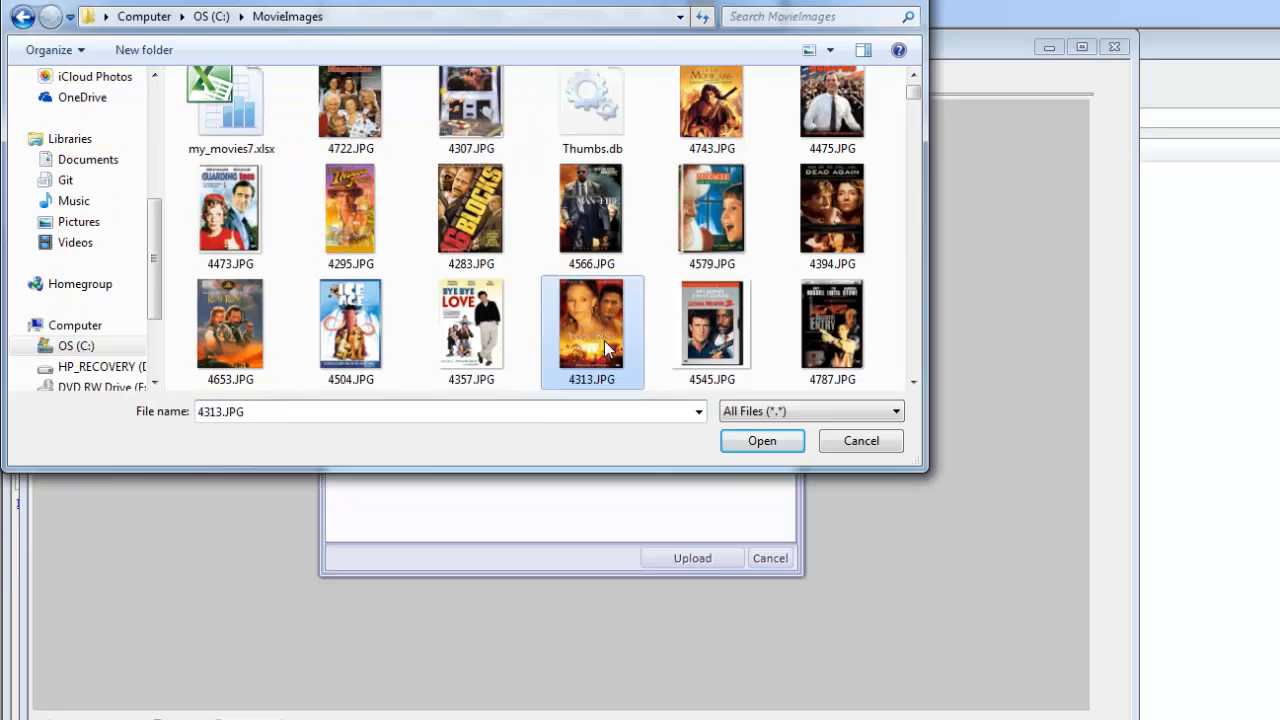
double_click(605, 345)
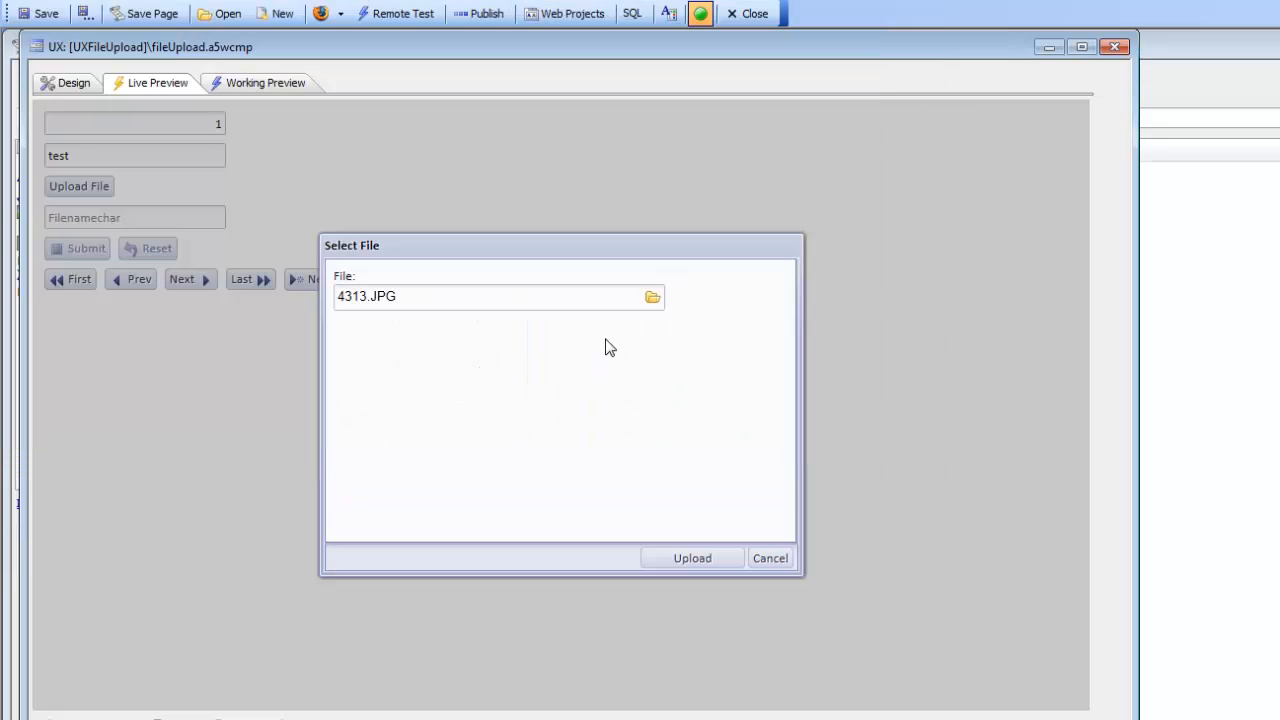
left_click(692, 558)
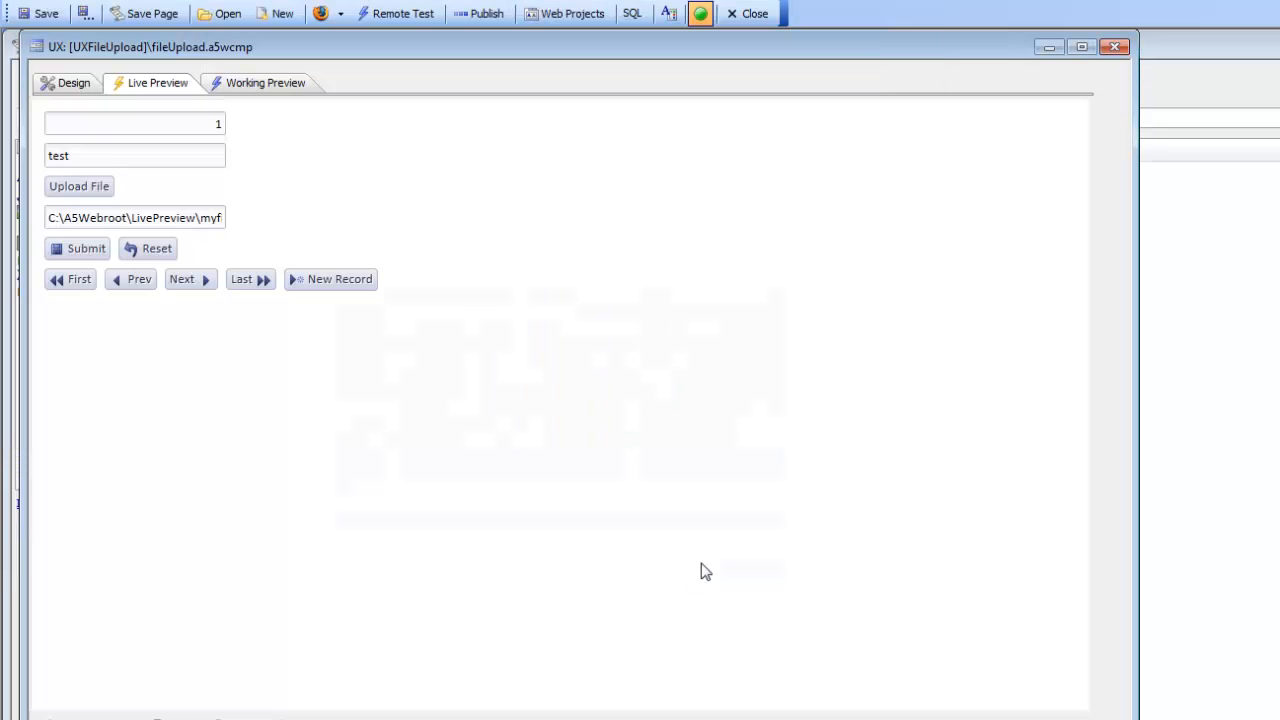
- Submit the test record and check both ends of the stored filename path
left_click(82, 254)
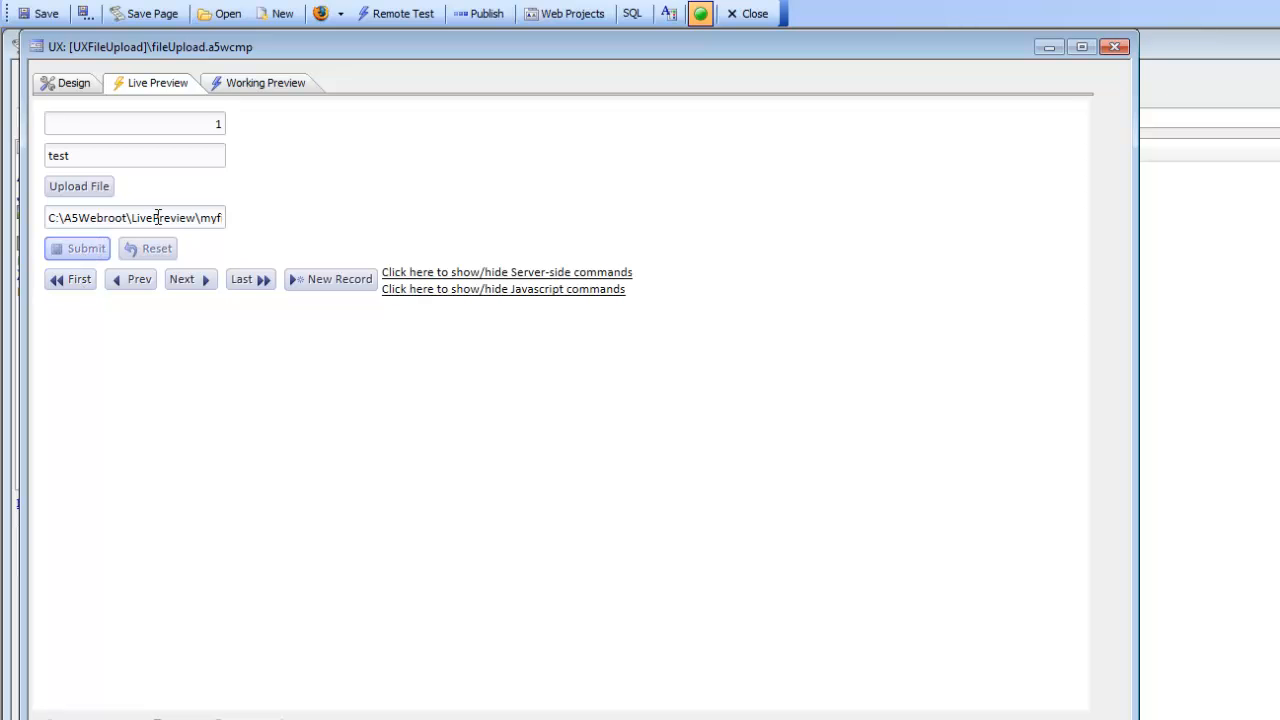
key("End")
key("Home")
- Set the File Upload action's stored filename transformation expression to "<ShortFilename>" and save the Upload File button's click event
left_click(74, 84)
left_click(84, 184)
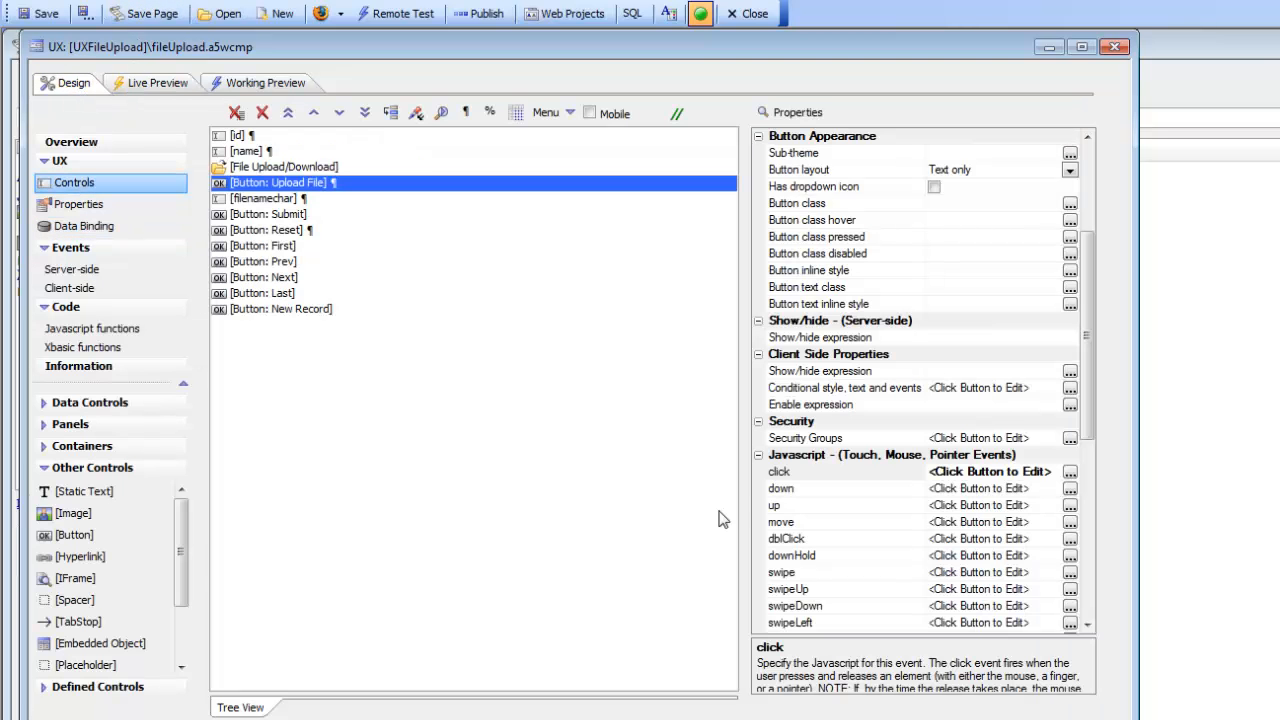
left_click(822, 476)
double_click(823, 477)
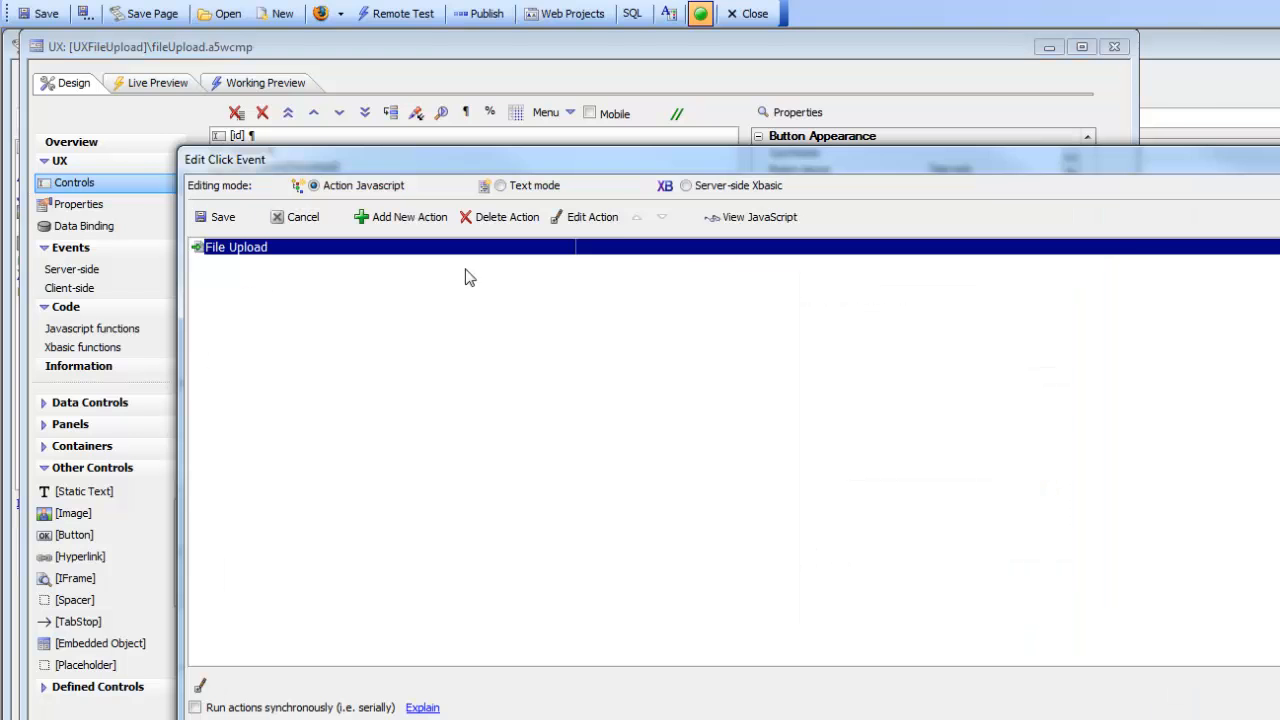
left_click(595, 220)
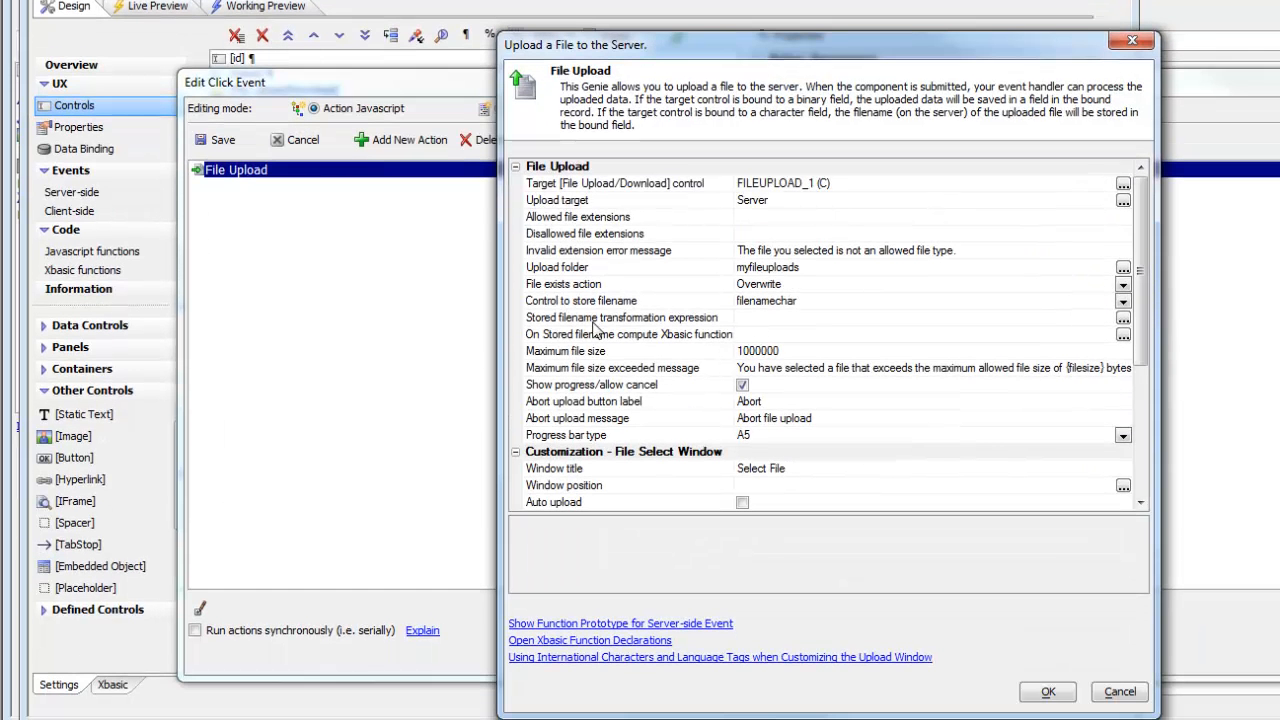
double_click(586, 318)
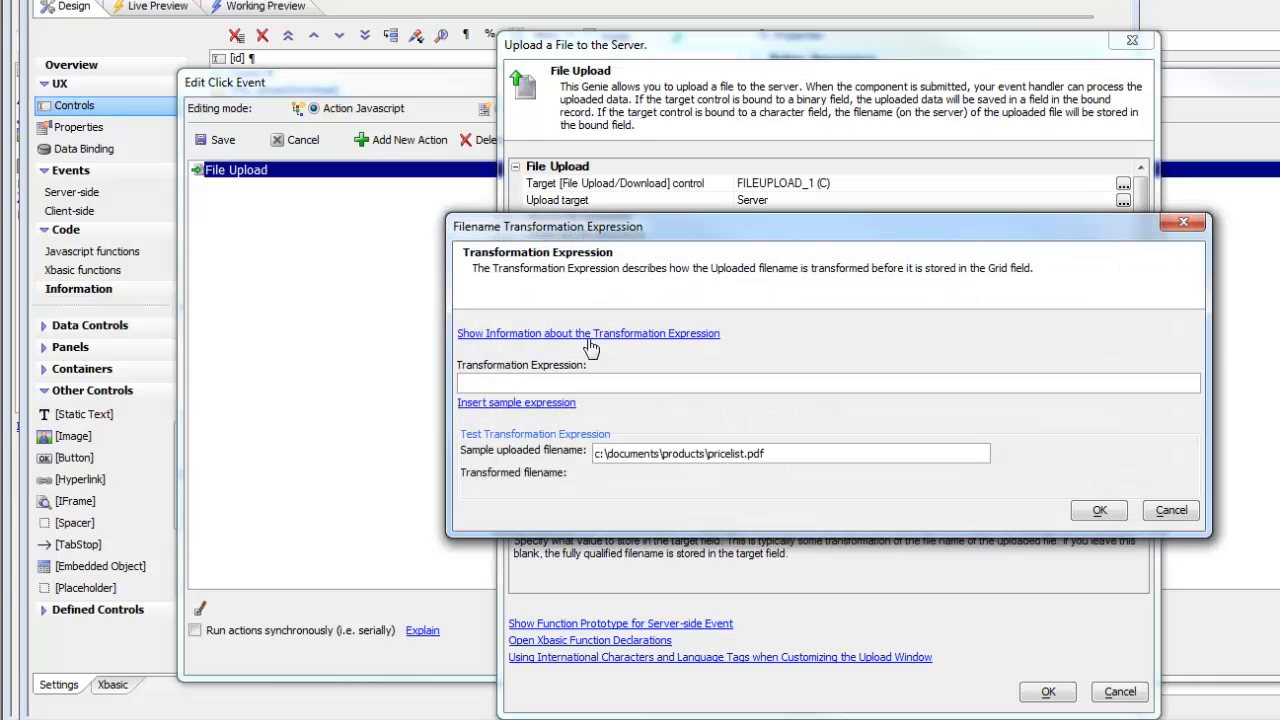
left_click(487, 406)
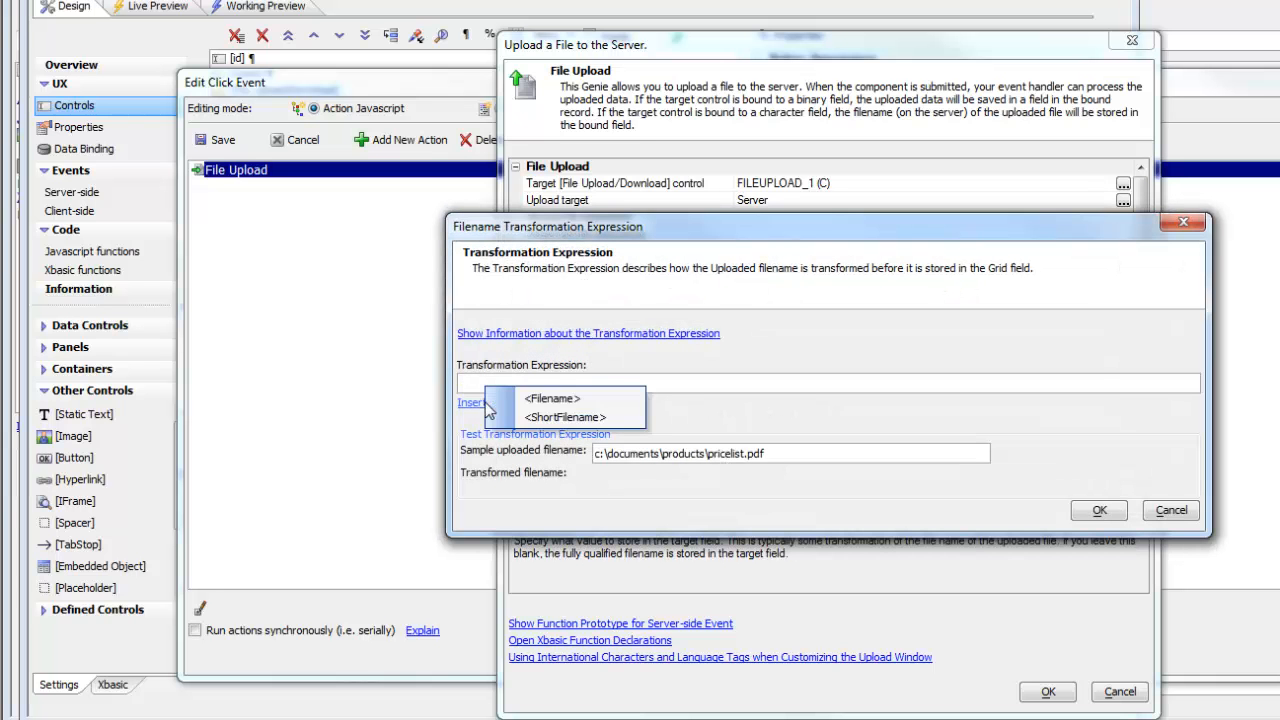
left_click(545, 417)
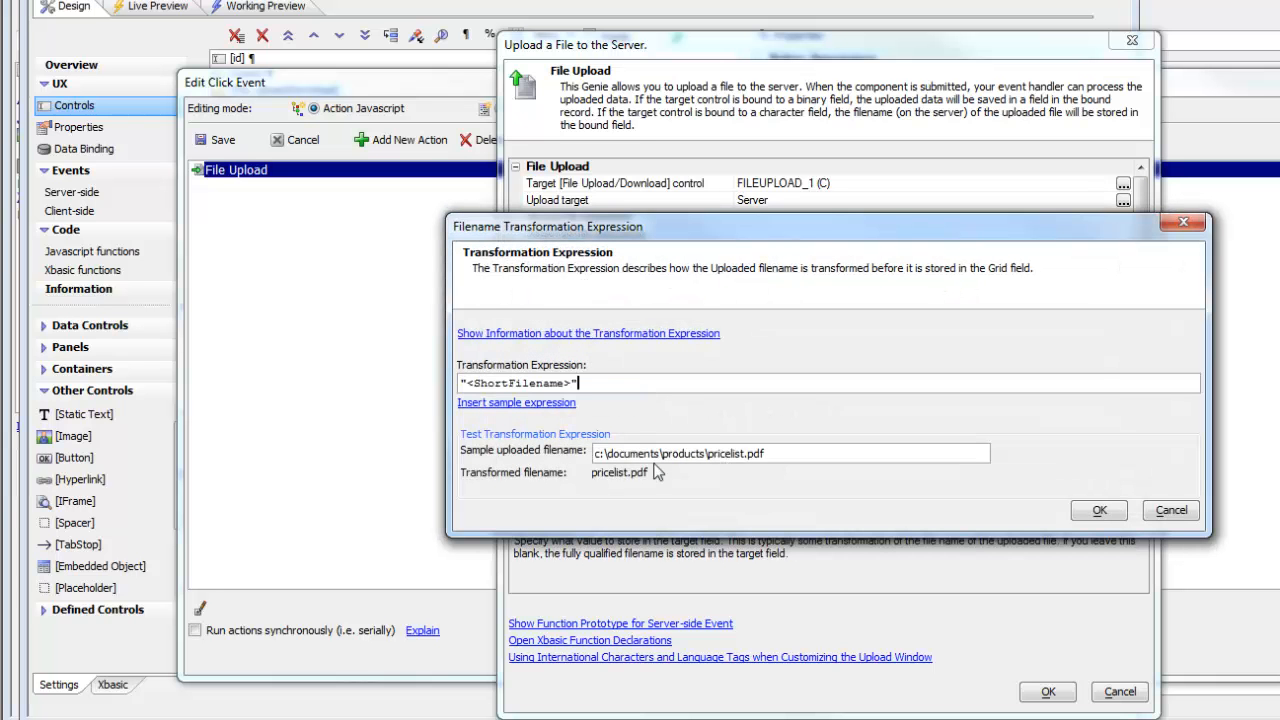
left_click(1097, 511)
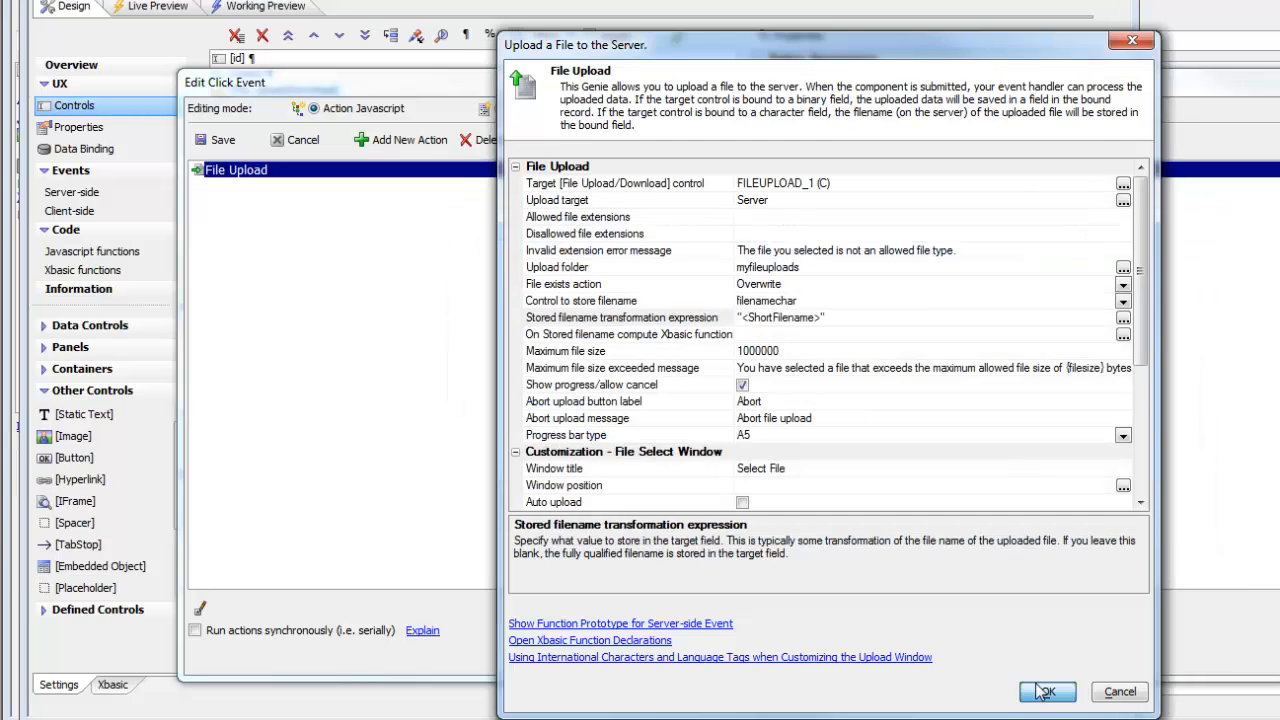
left_click(1048, 692)
left_click(222, 143)
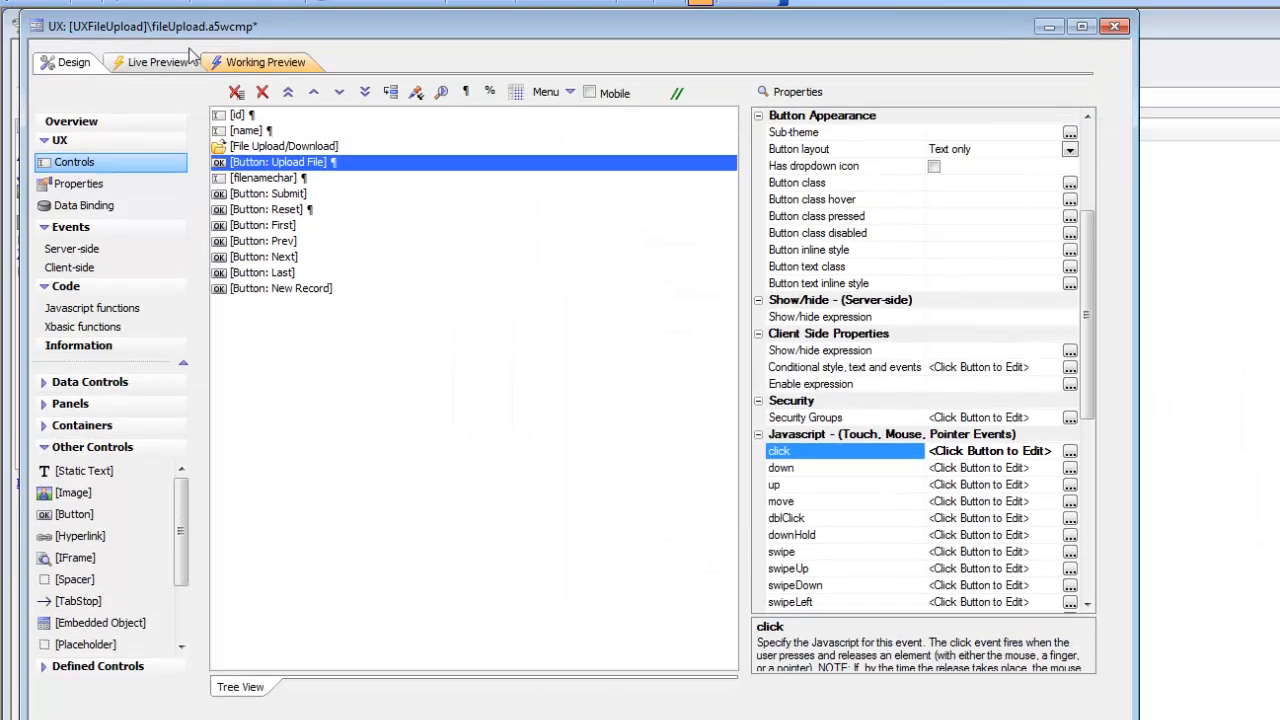
- Rerun the fast live preview, upload 4787.JPG to the test record, and submit it
left_click(151, 6)
left_click(371, 52)
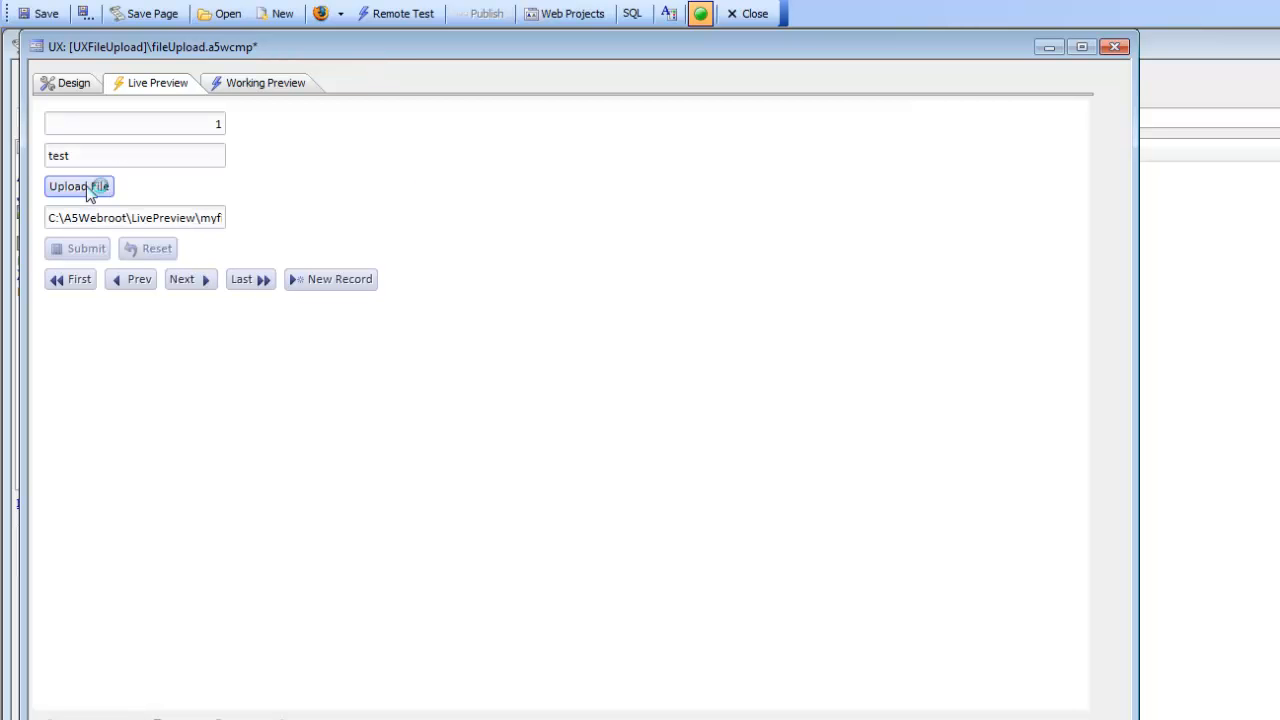
left_click(86, 186)
left_click(590, 300)
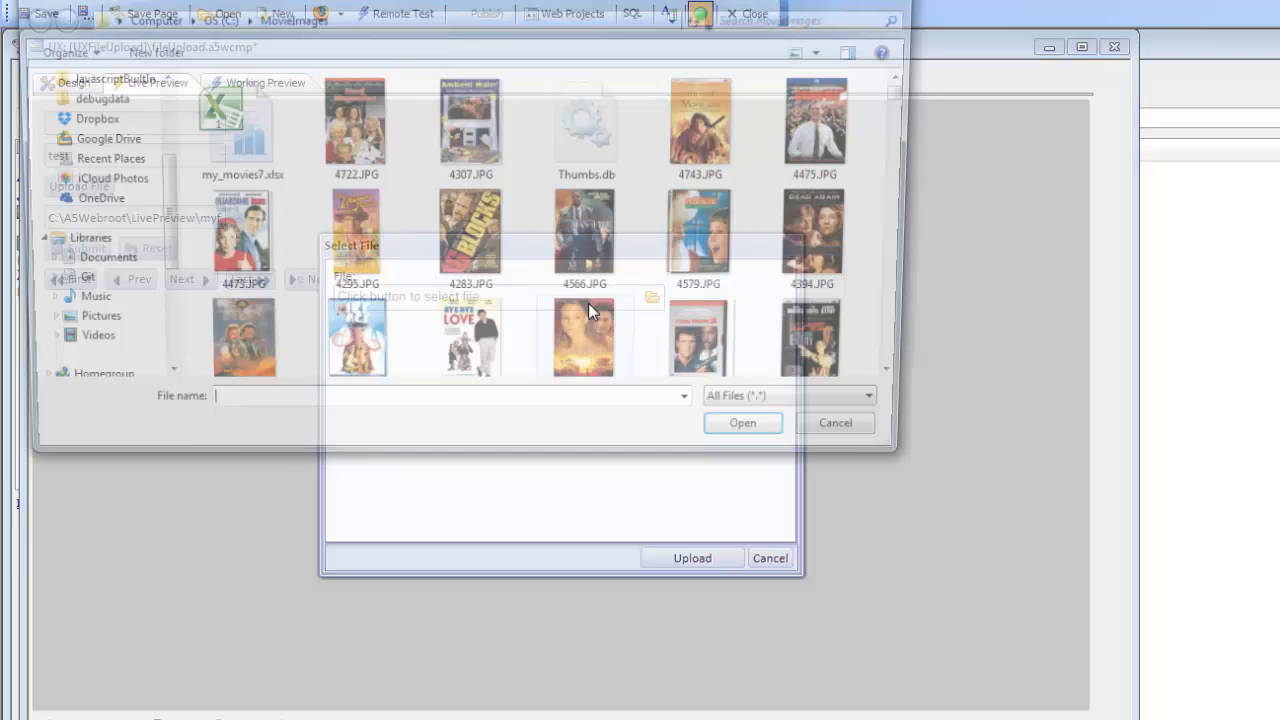
left_click(855, 362)
double_click(855, 362)
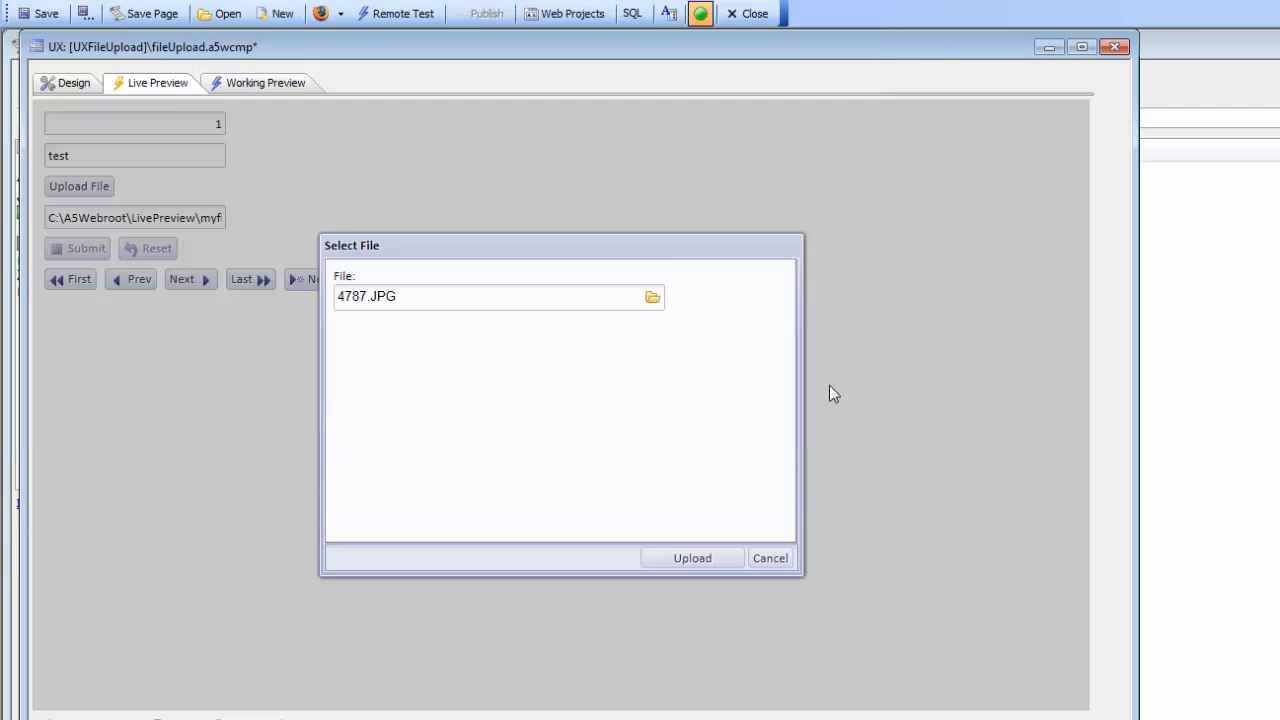
left_click(680, 560)
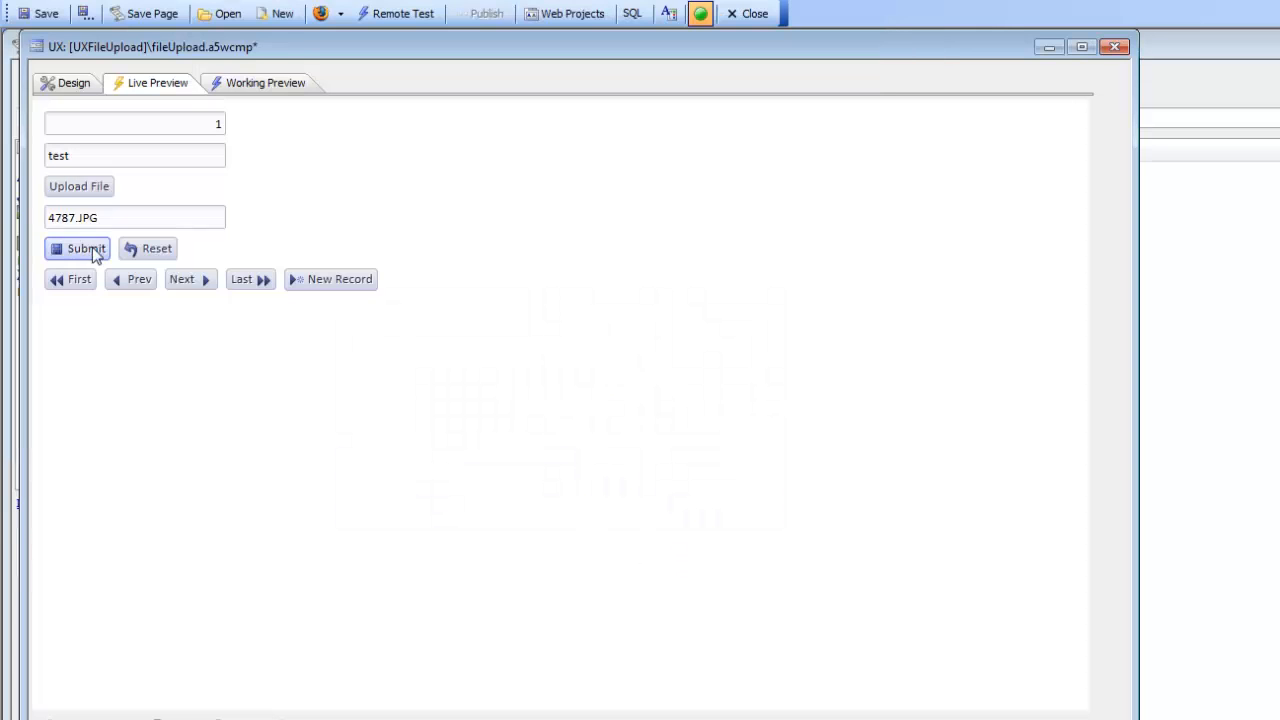
left_click(92, 248)
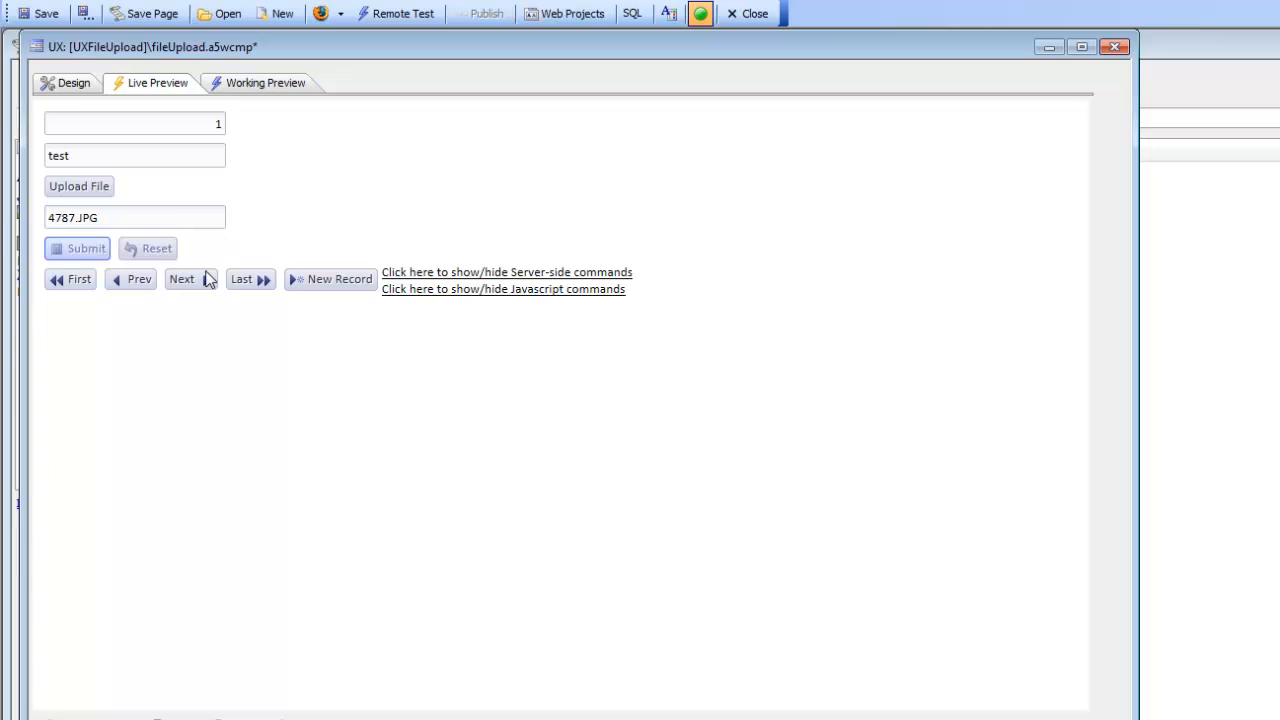
- Review how FILEUPLOAD_1 and filenamechar are bound to the fileuploadchar fields and whether each is updateable
left_click(76, 83)
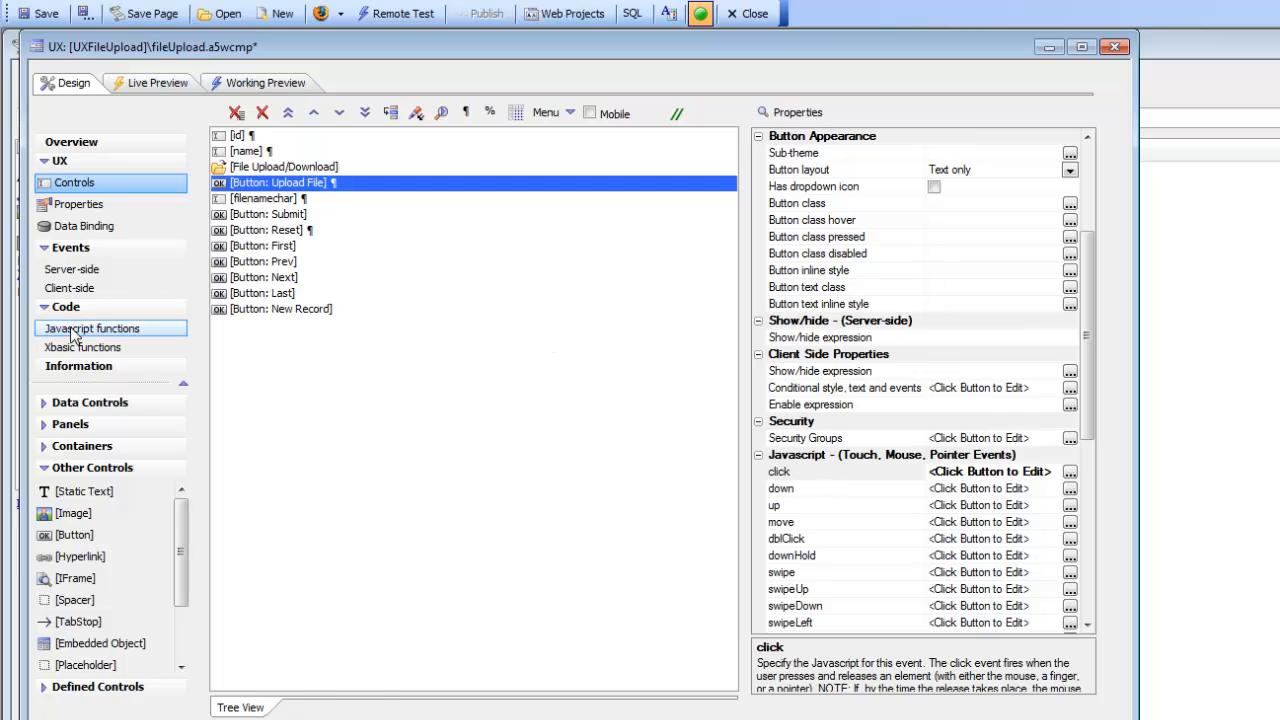
left_click(100, 230)
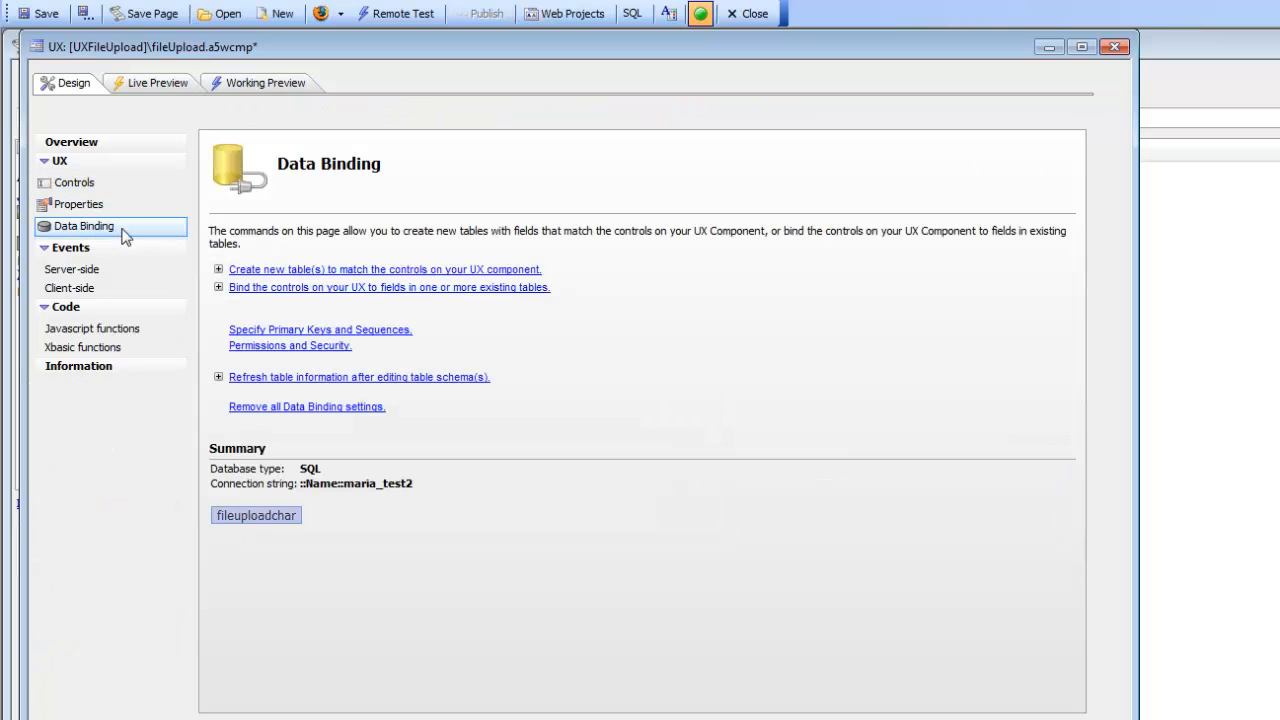
left_click(375, 288)
left_click(689, 508)
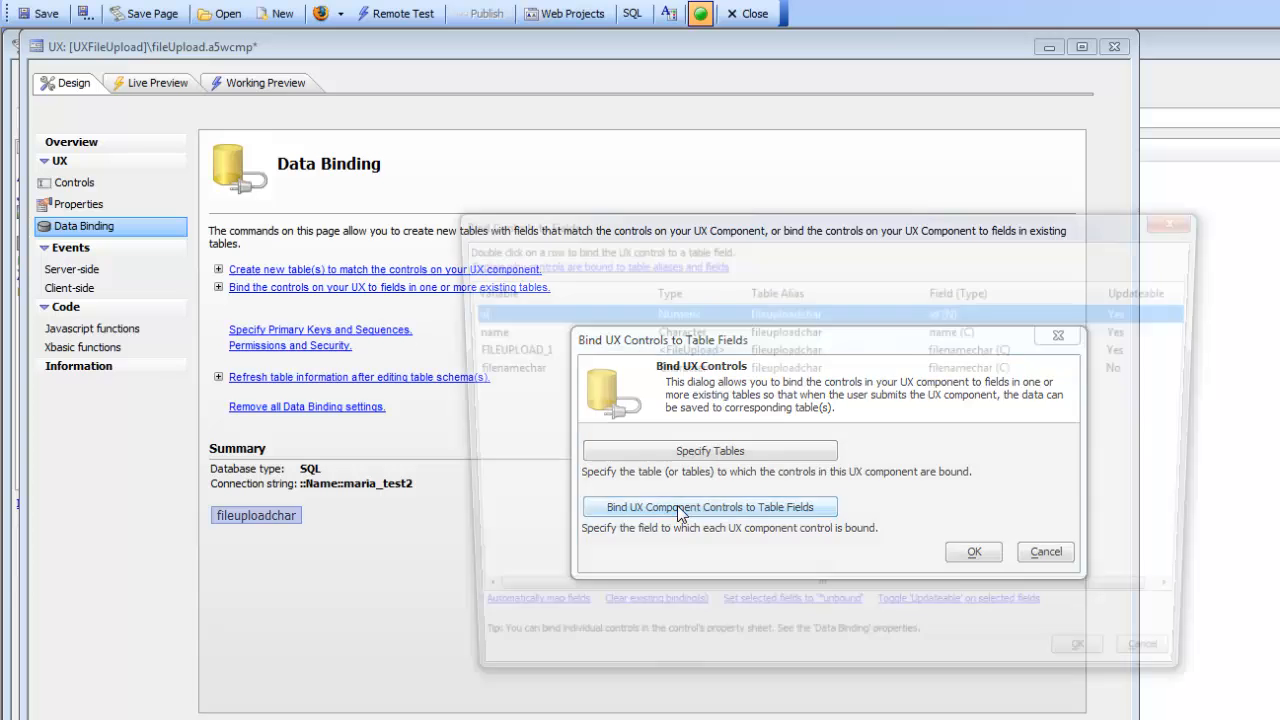
left_click(498, 350)
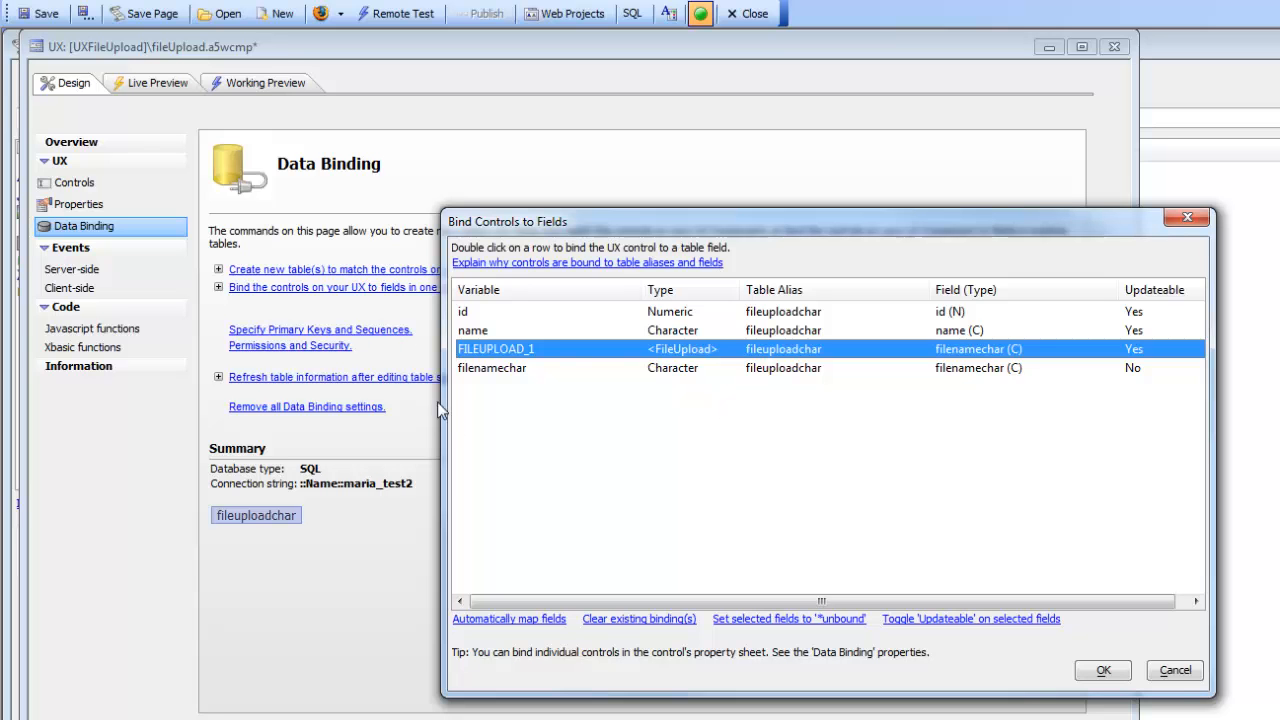
left_click(495, 370)
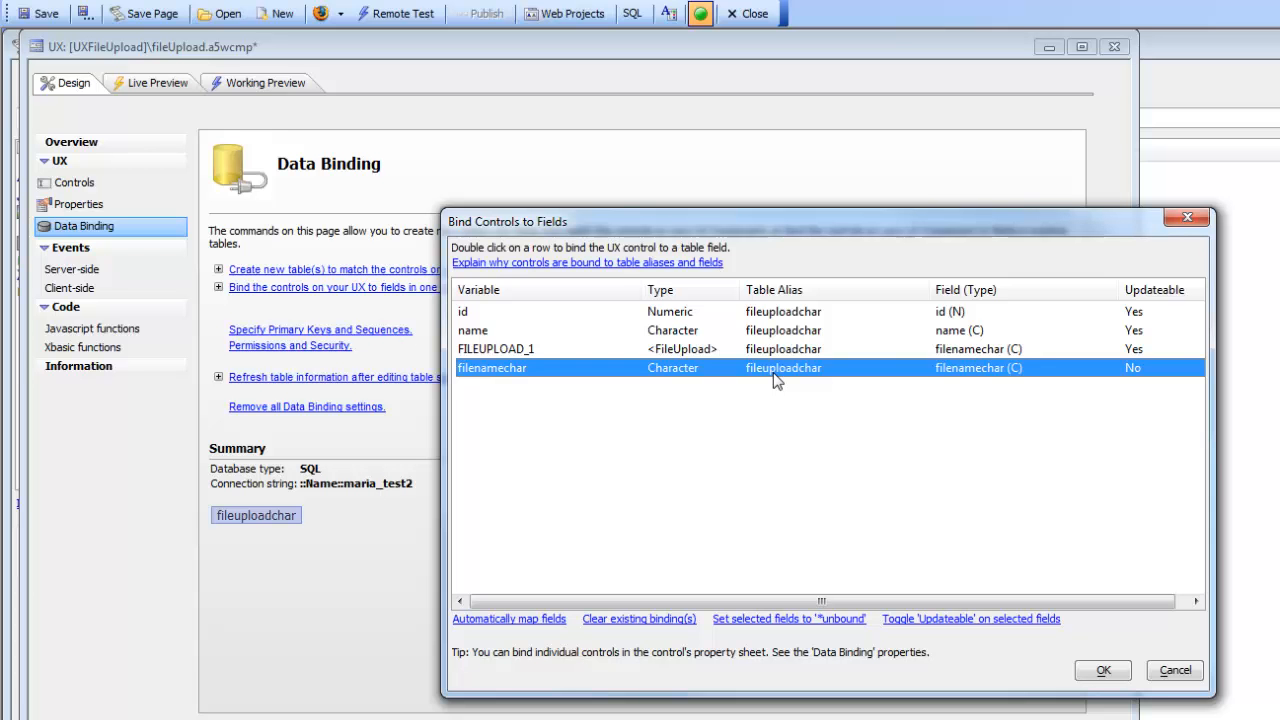
left_click(1103, 670)
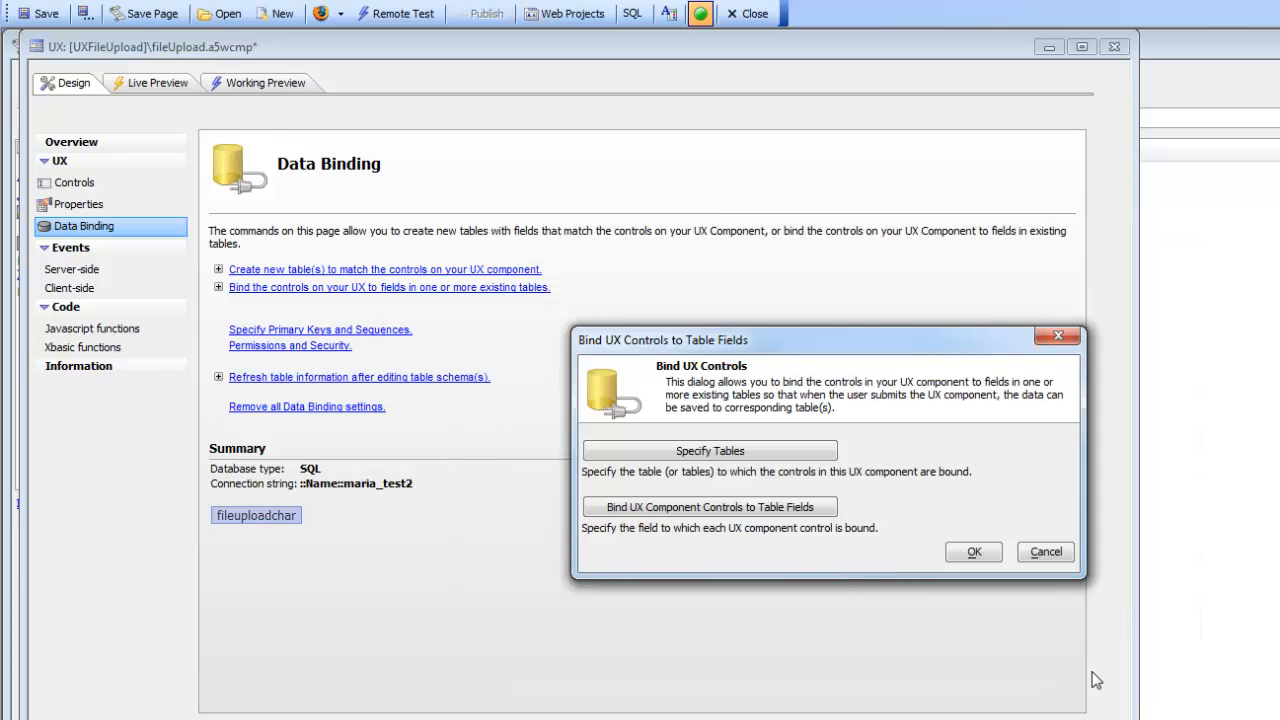